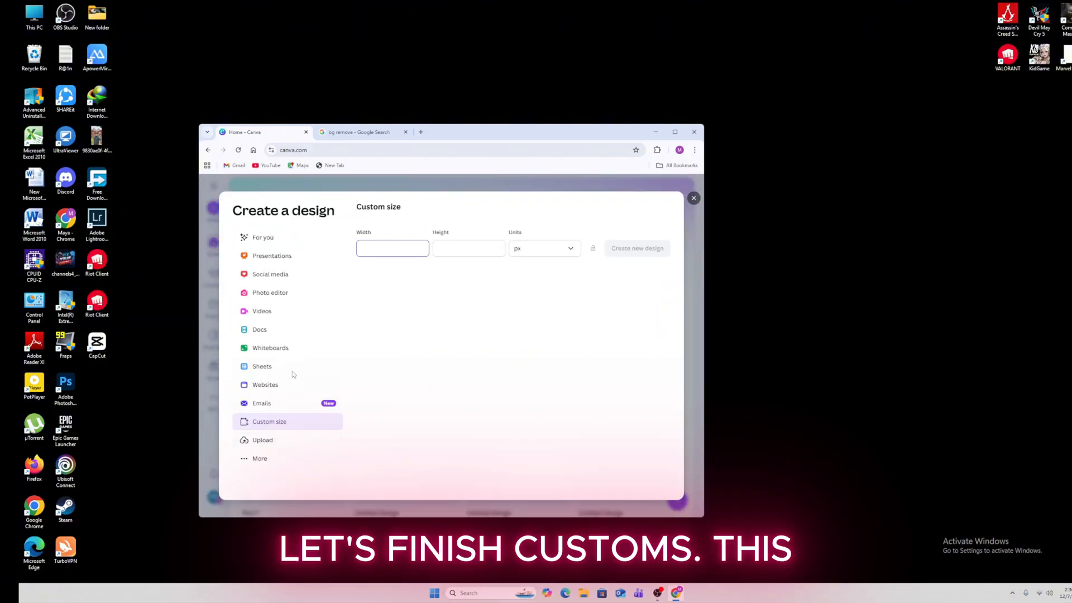
Close the create-a-design window and switch to the Templates library
click(693, 198)
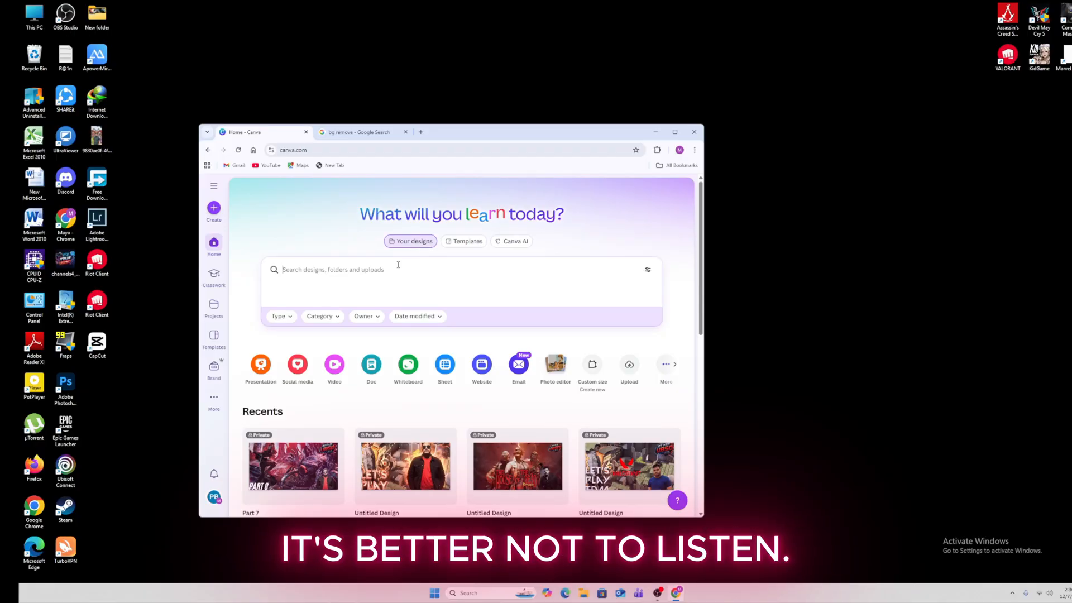
click(462, 242)
scroll(471, 387, down, 3)
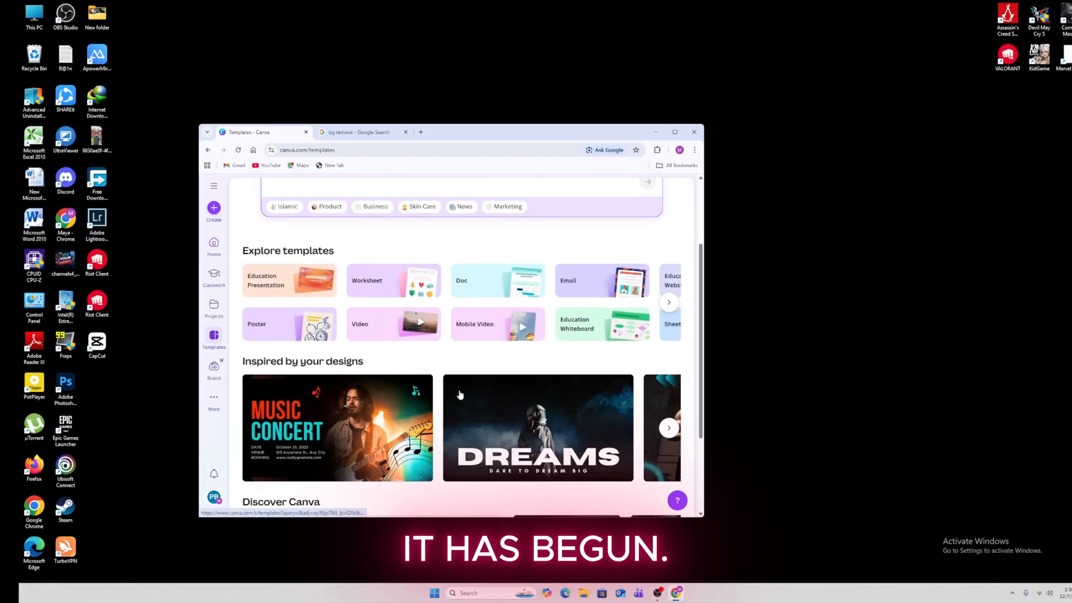
scroll(459, 386, up, 3)
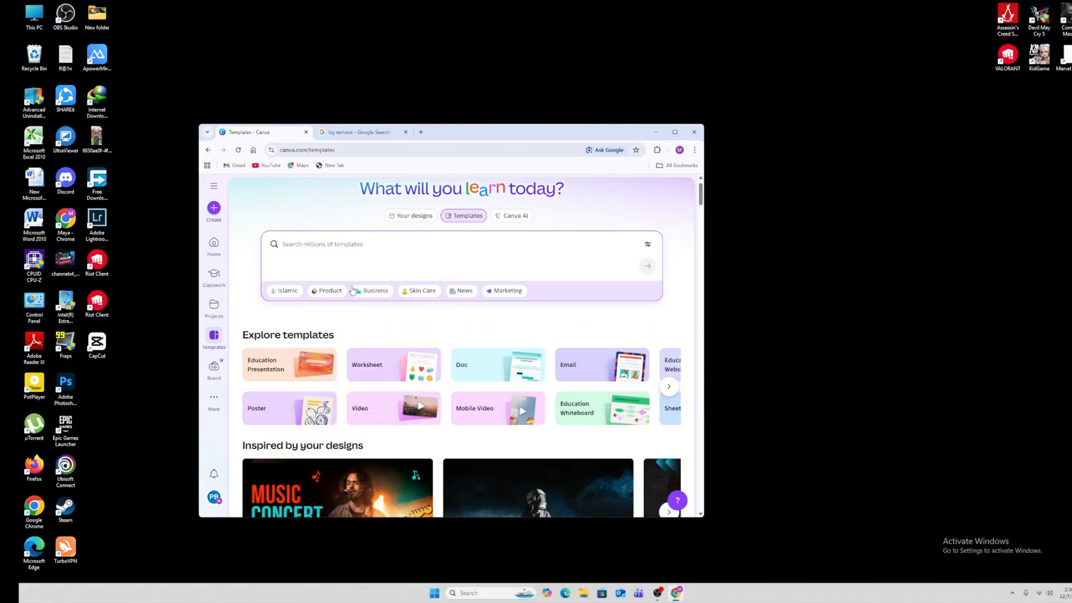
Search the template library for 'youtube thumbnail'
click(340, 244)
text(y)
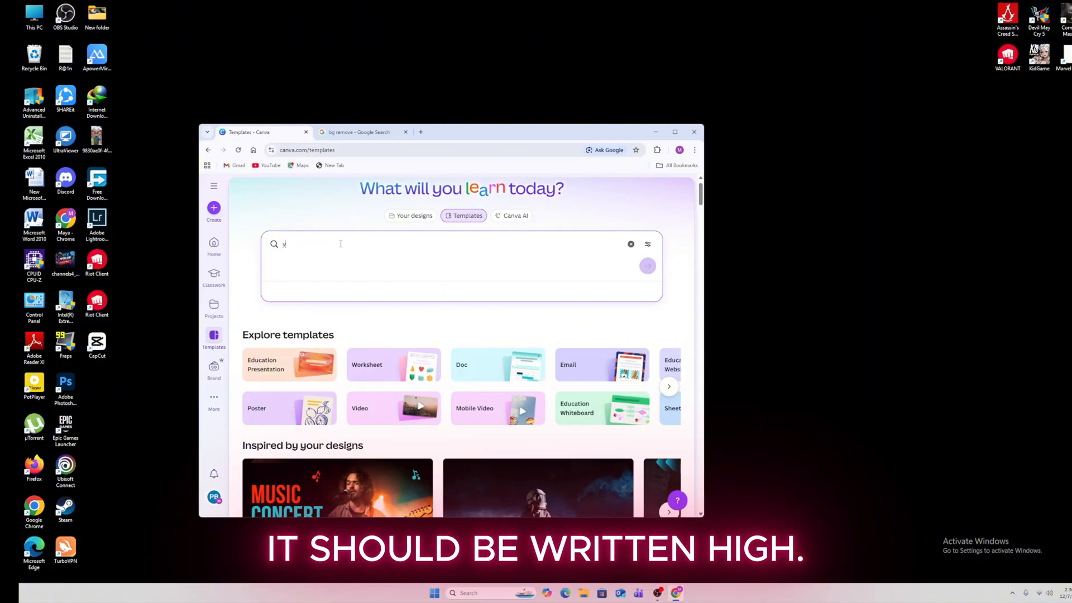
text(outube)
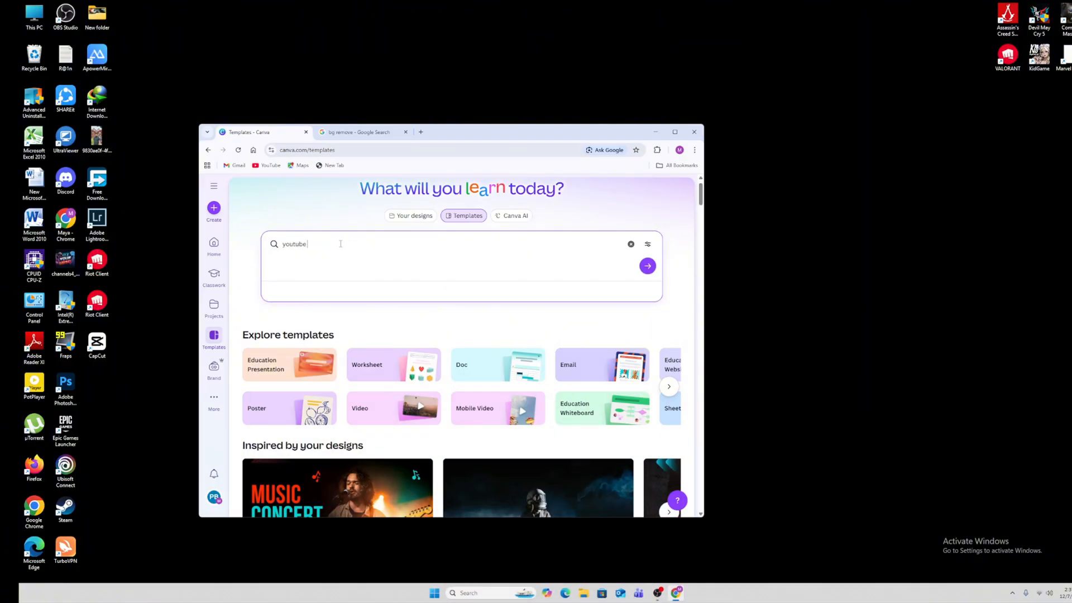
text( thumn)
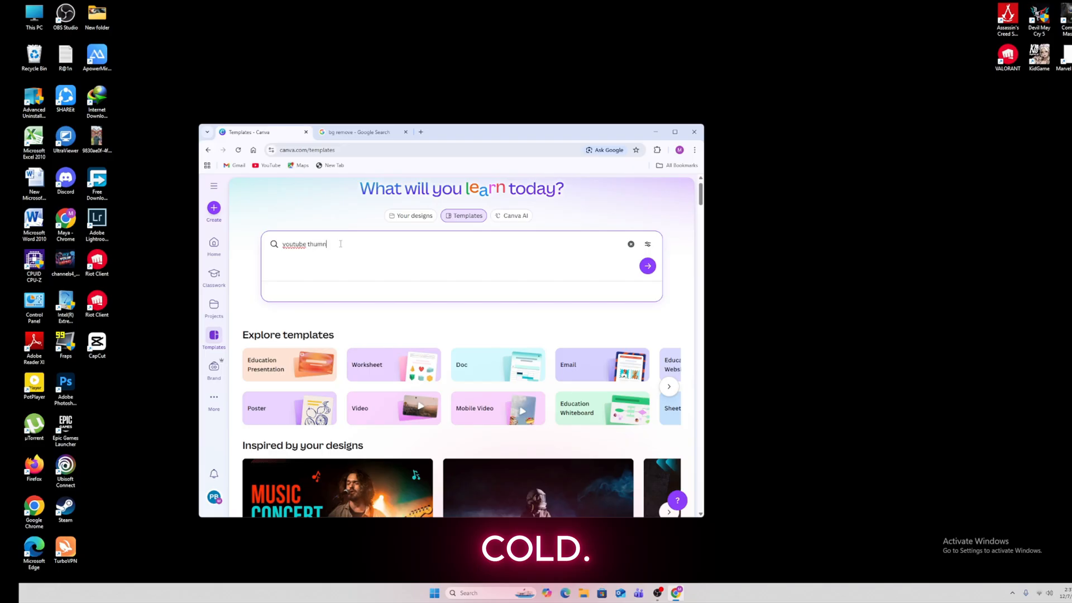
key(BackSpace)
text(b)
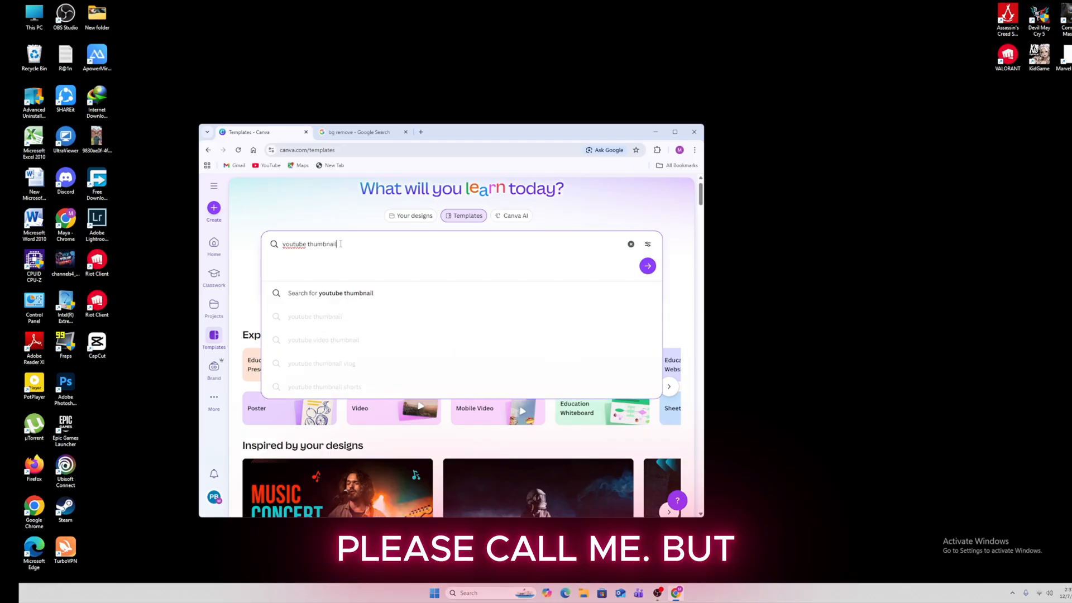
text(nail)
click(335, 293)
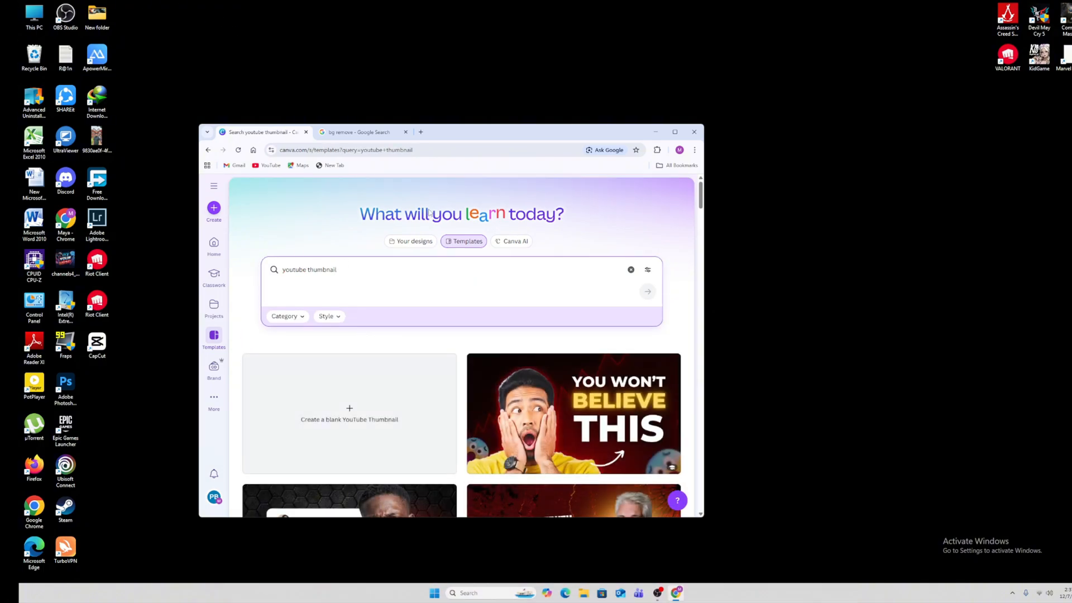
Scroll through the YouTube thumbnail template results
scroll(509, 400, down, 5)
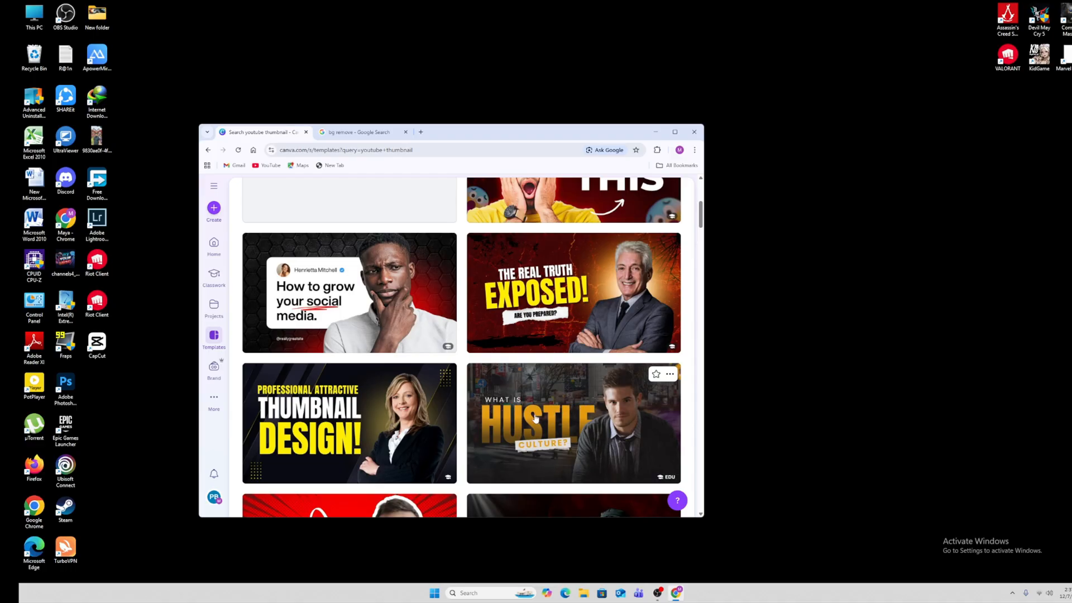
scroll(555, 408, up, 3)
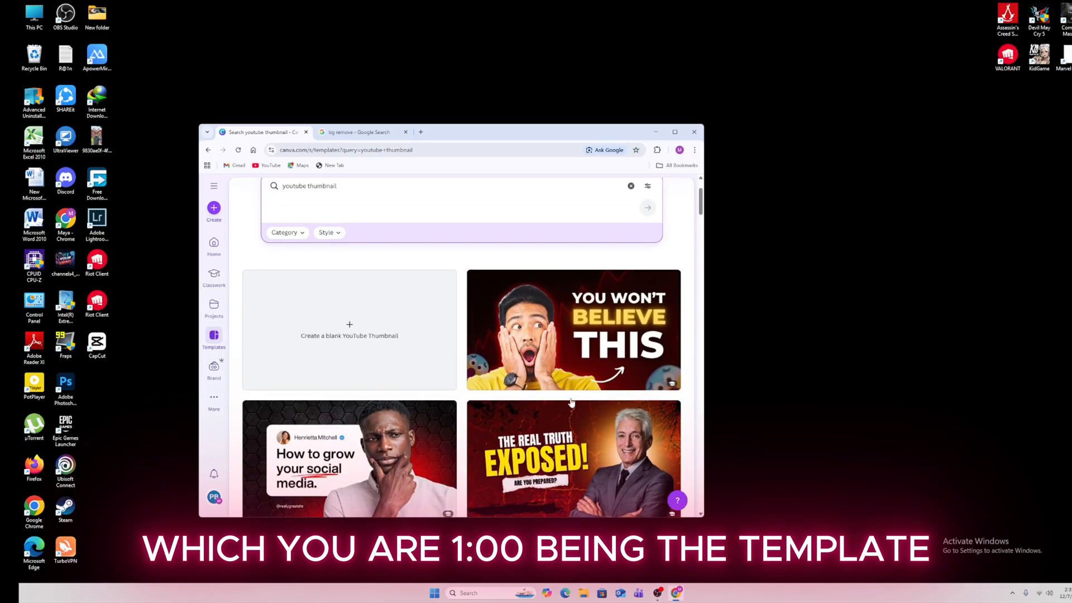
scroll(573, 403, down, 7)
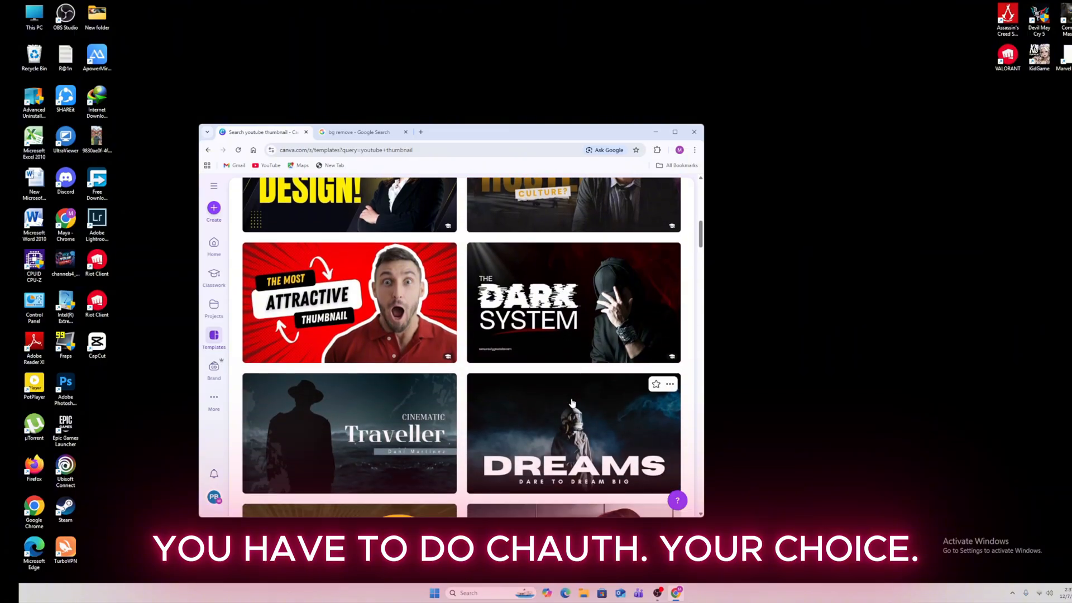
scroll(567, 403, down, 3)
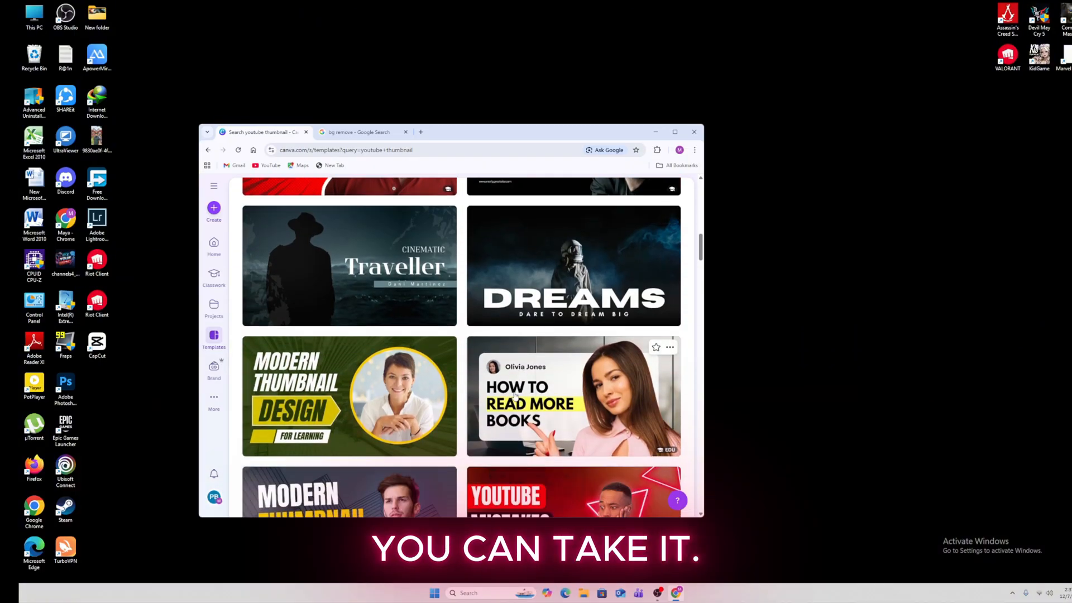
scroll(514, 397, down, 3)
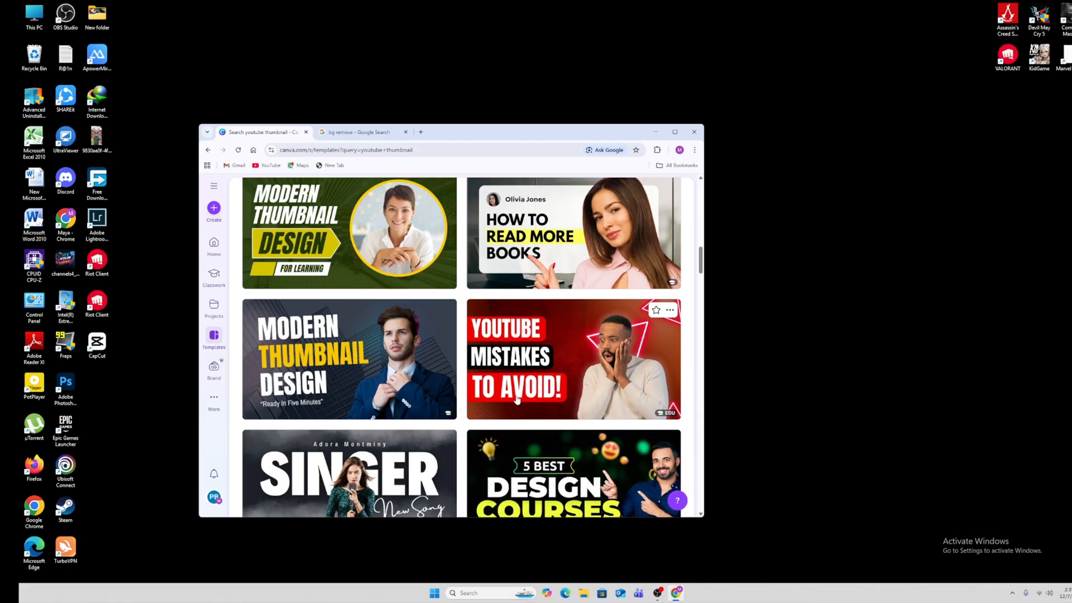
scroll(594, 415, up, 12)
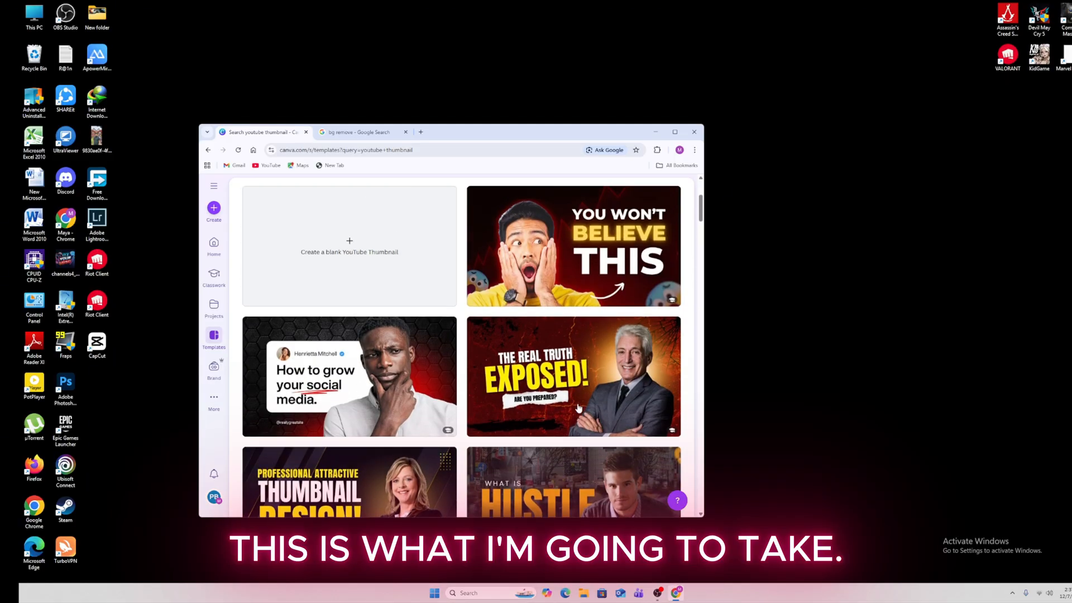
scroll(579, 409, down, 2)
scroll(578, 408, down, 5)
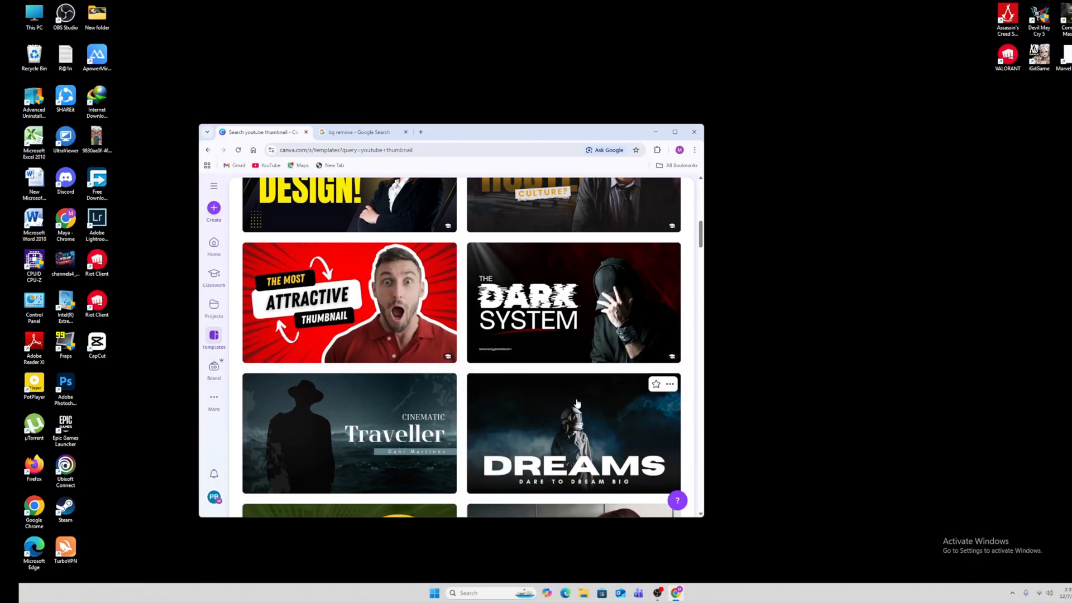
scroll(643, 366, up, 3)
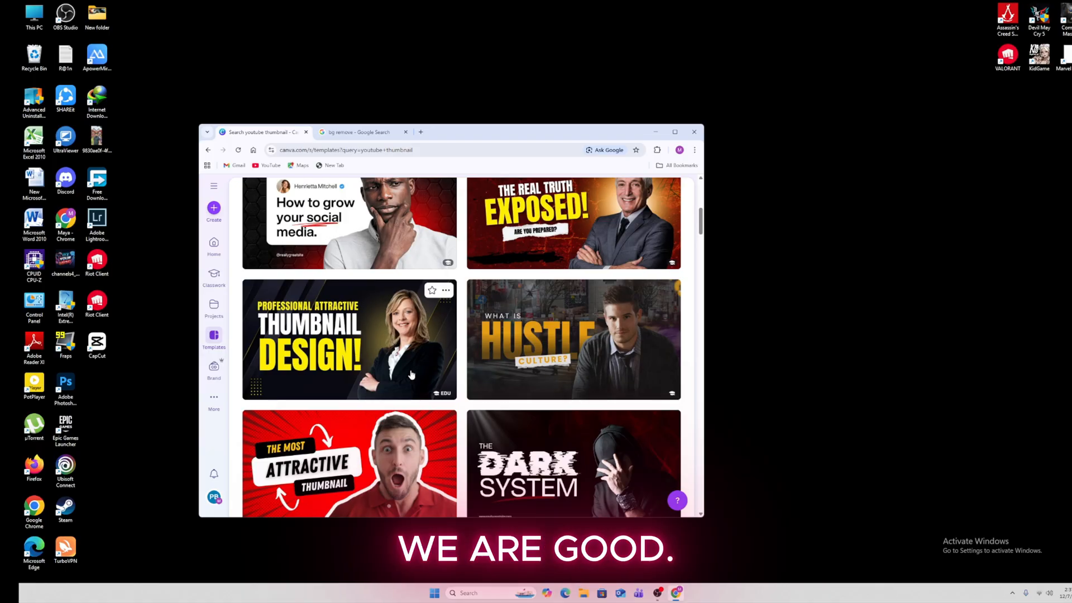
scroll(411, 375, down, 2)
Customise the Dark Blue and Yellow Professional Attractive template and delete the woman's photo
click(417, 297)
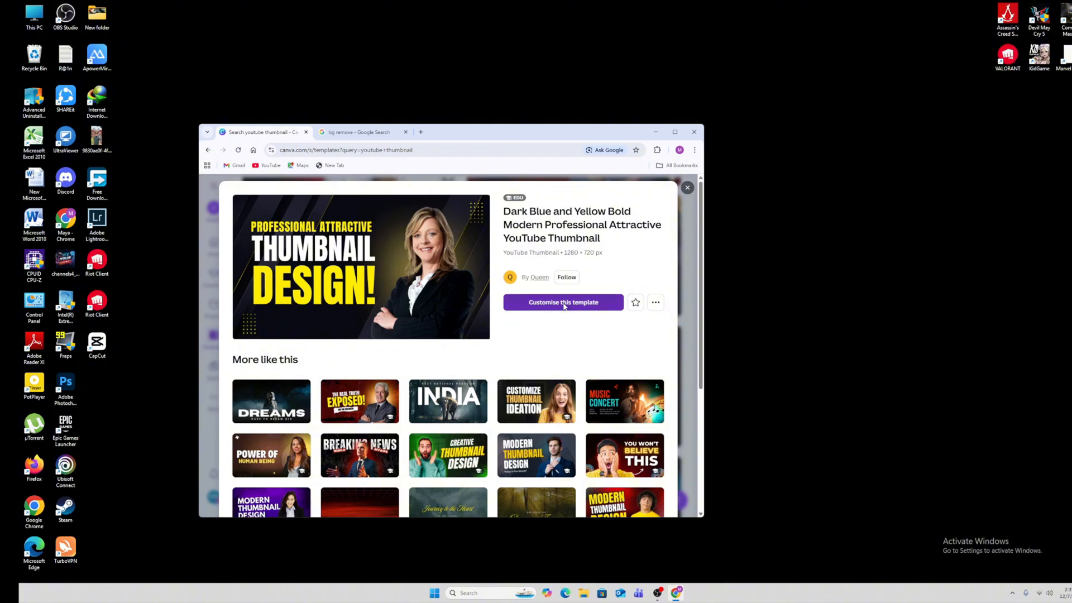
click(564, 303)
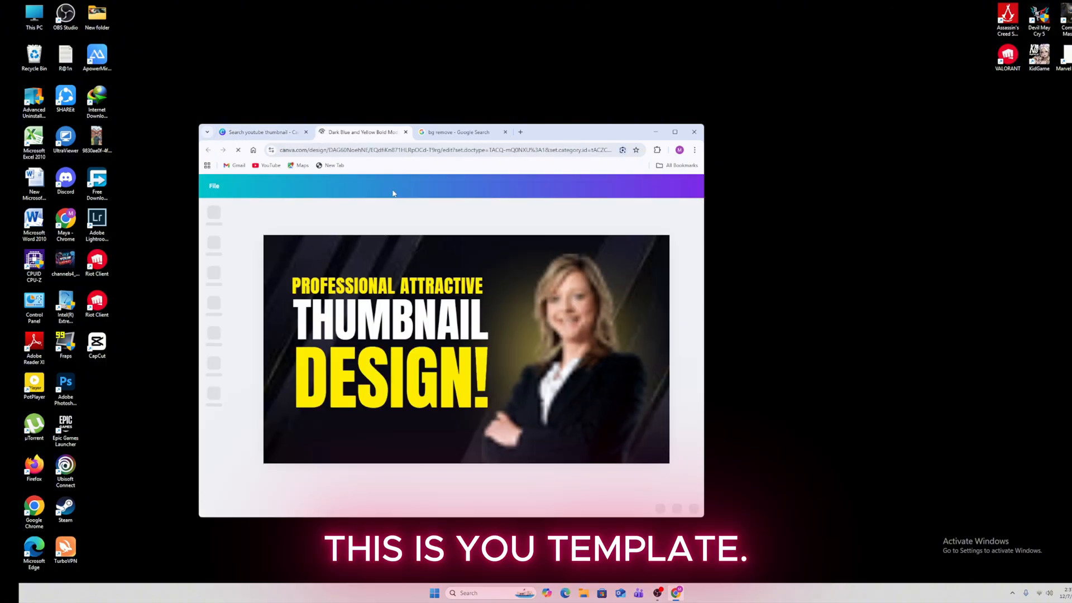
click(579, 323)
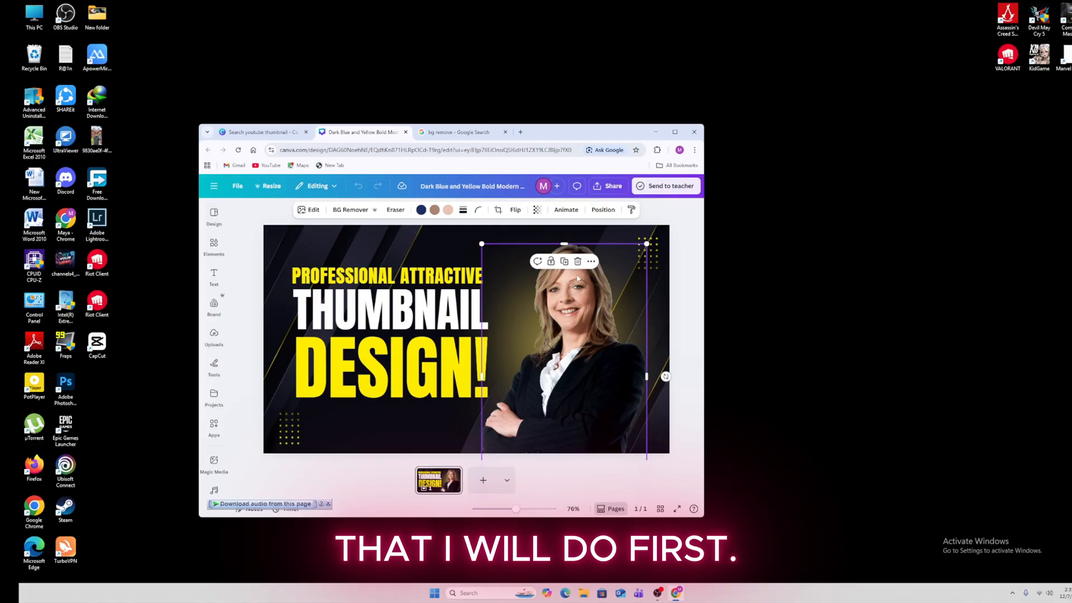
click(591, 262)
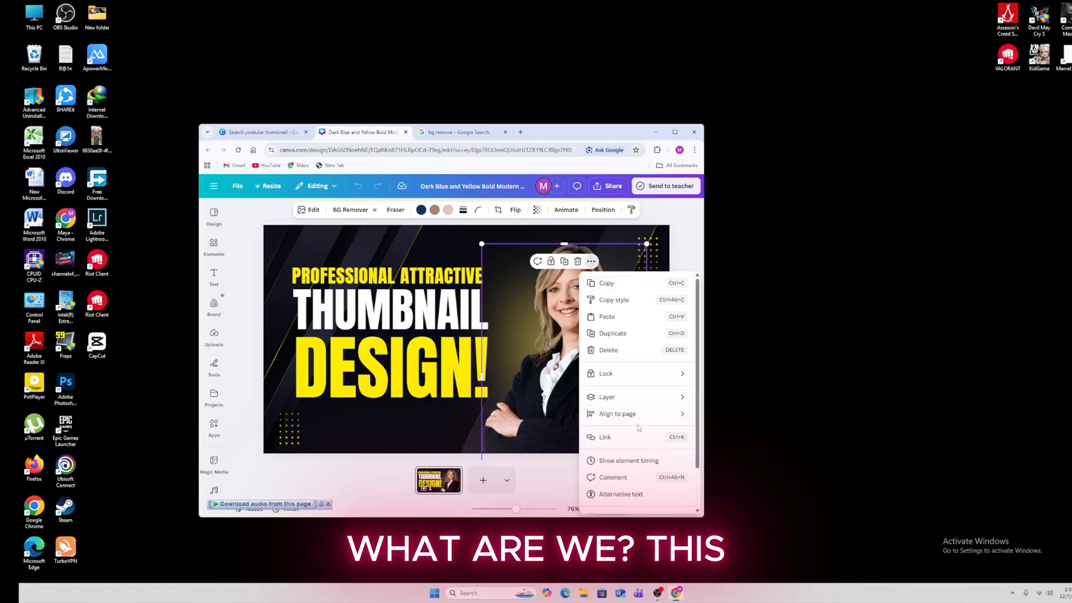
click(609, 351)
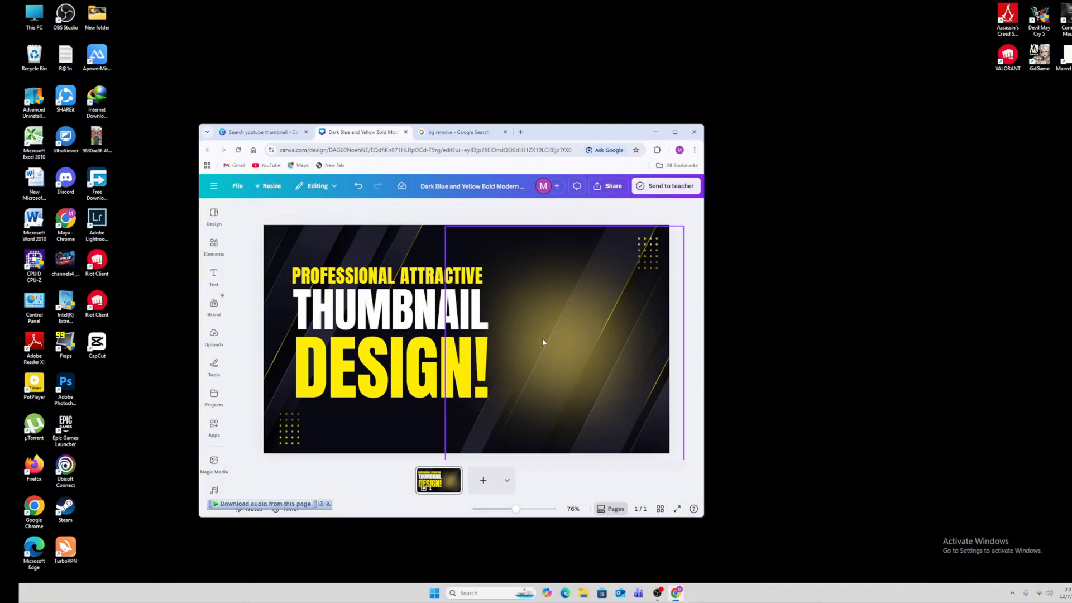
Upload the Gemini-generated image to remove.bg to strip its background
click(448, 136)
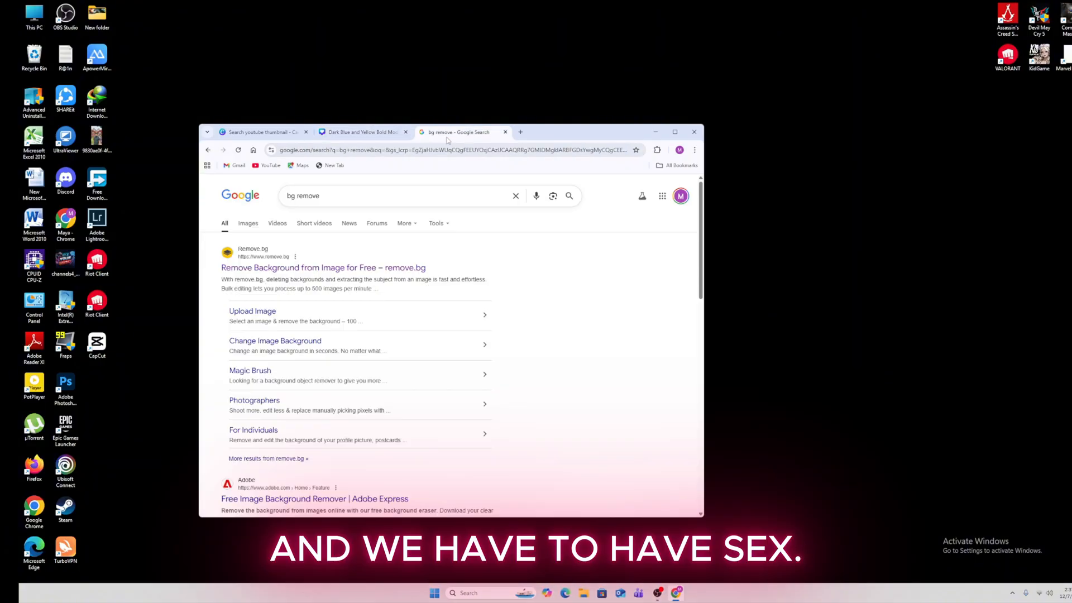
click(332, 267)
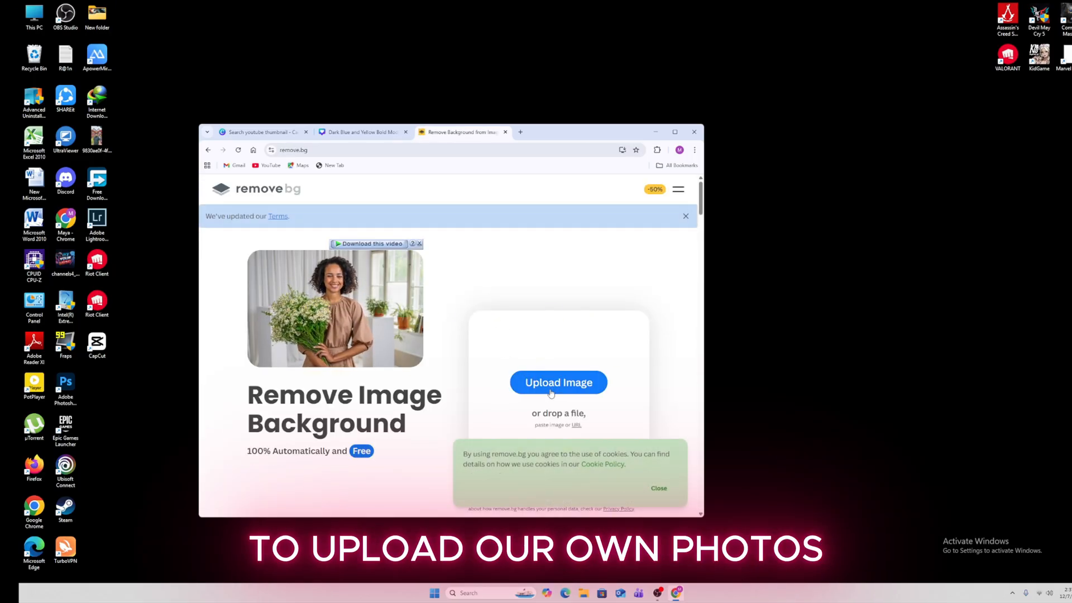
click(550, 390)
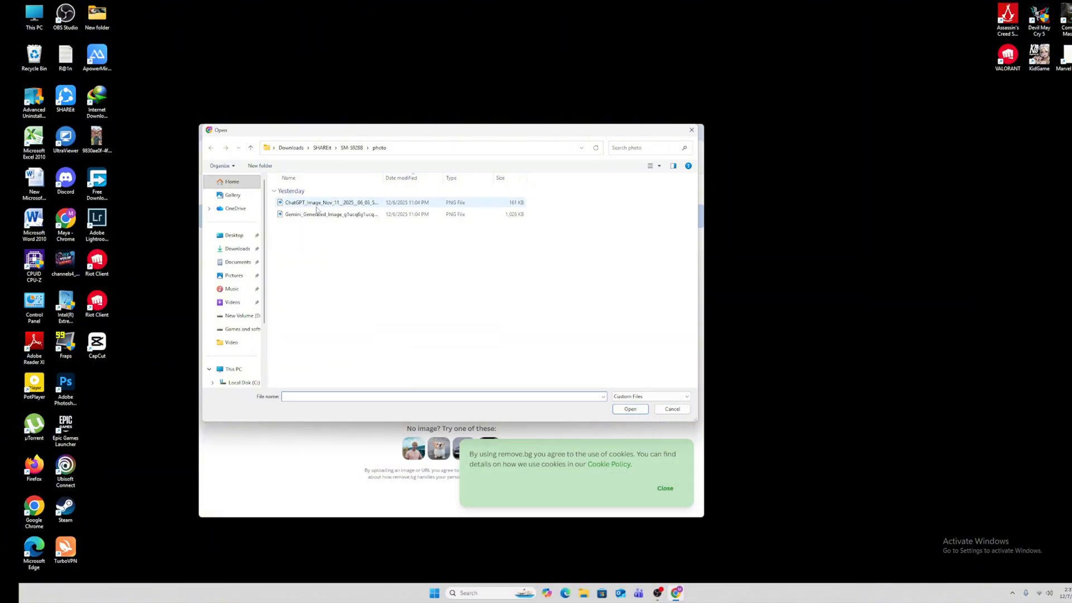
click(329, 214)
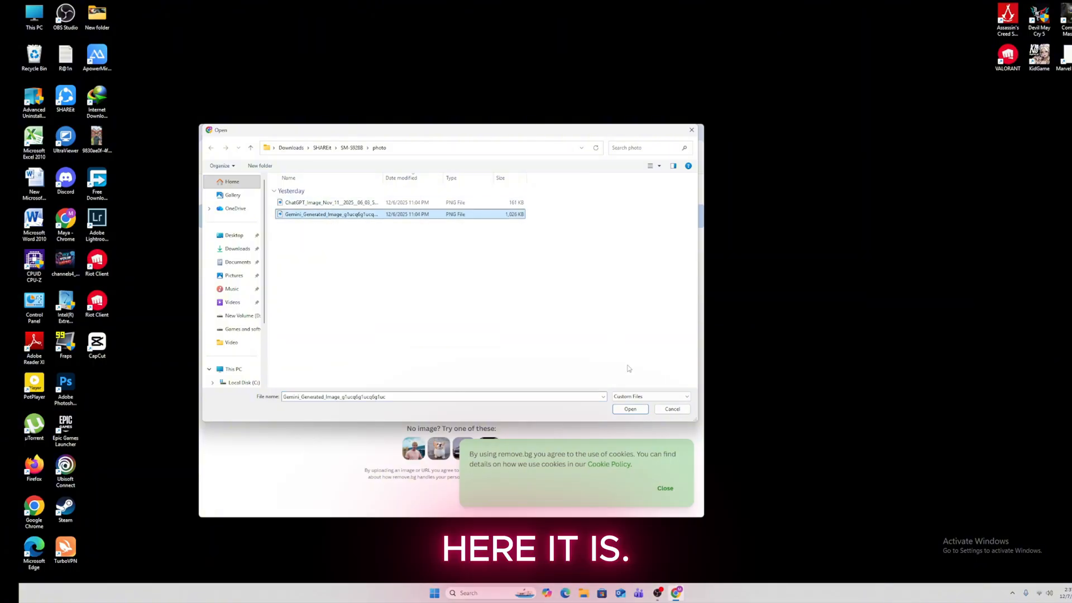
click(630, 409)
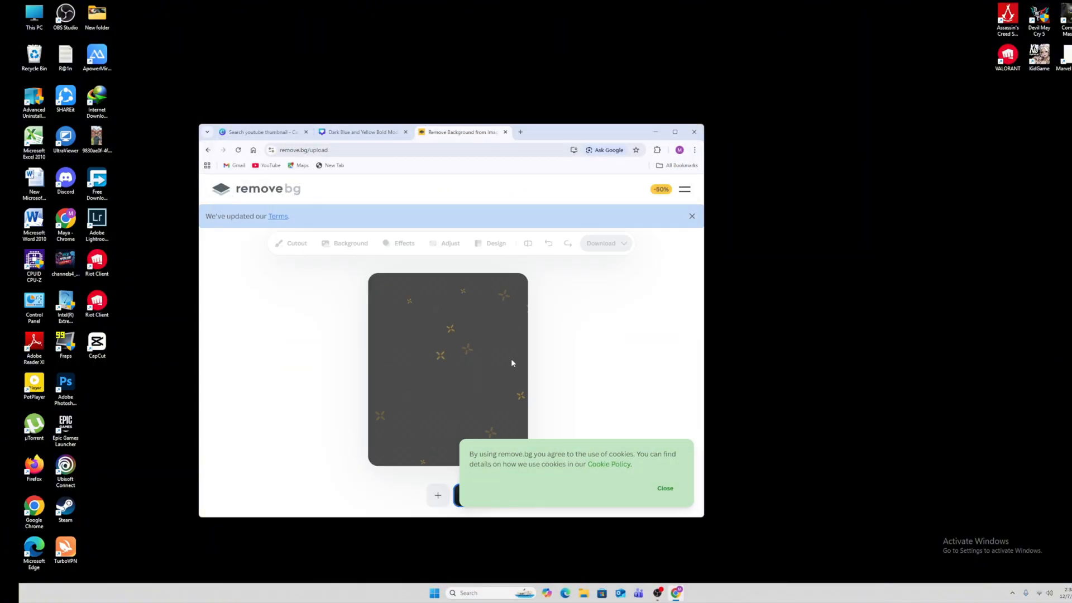
click(666, 488)
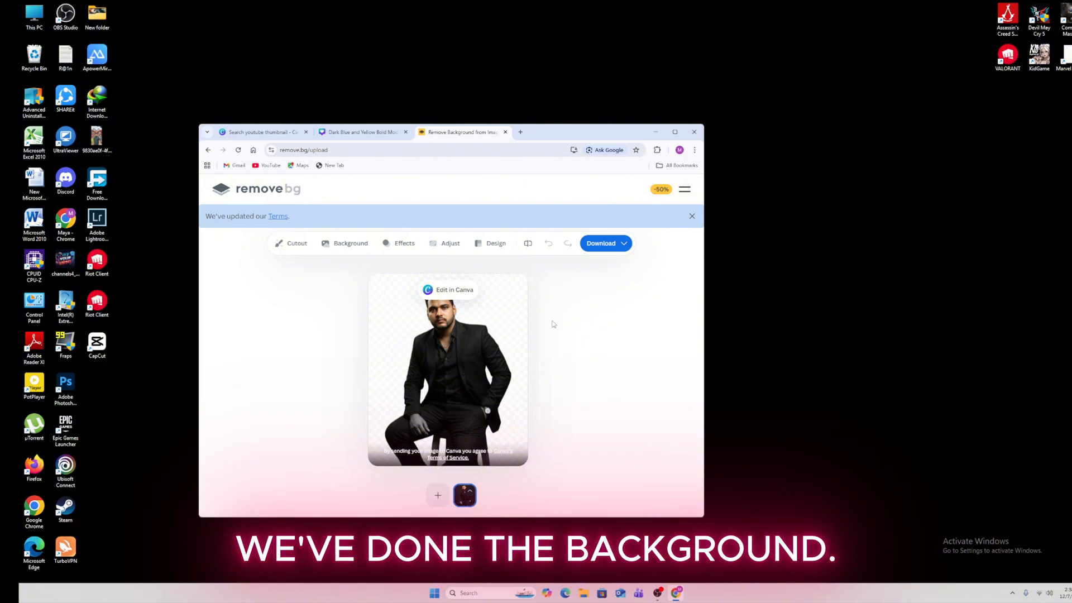
Download the free 455 × 549 preview cut-out and view it
click(598, 246)
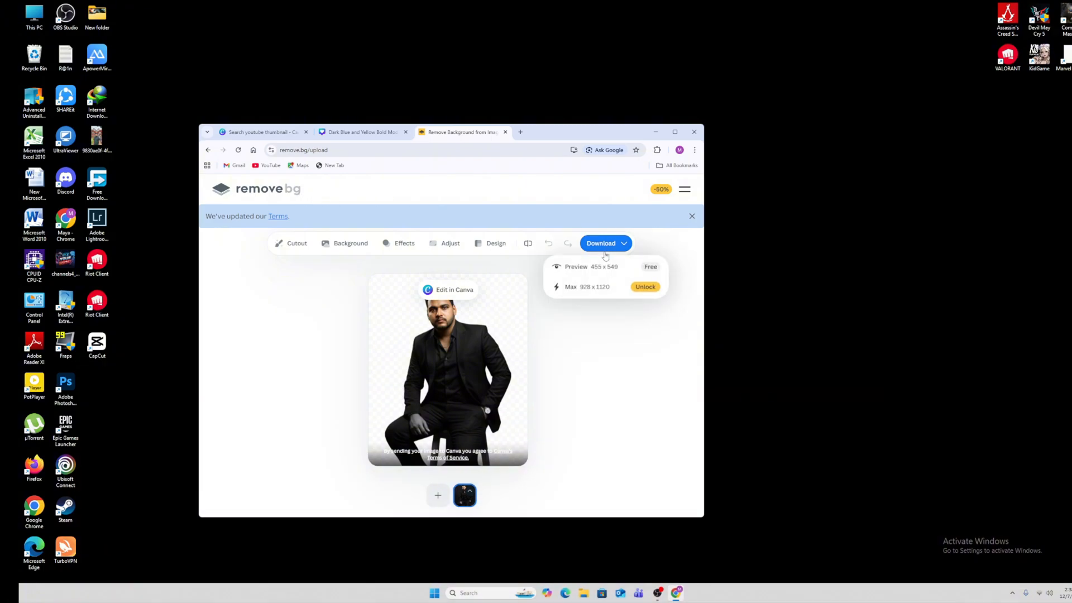
click(632, 269)
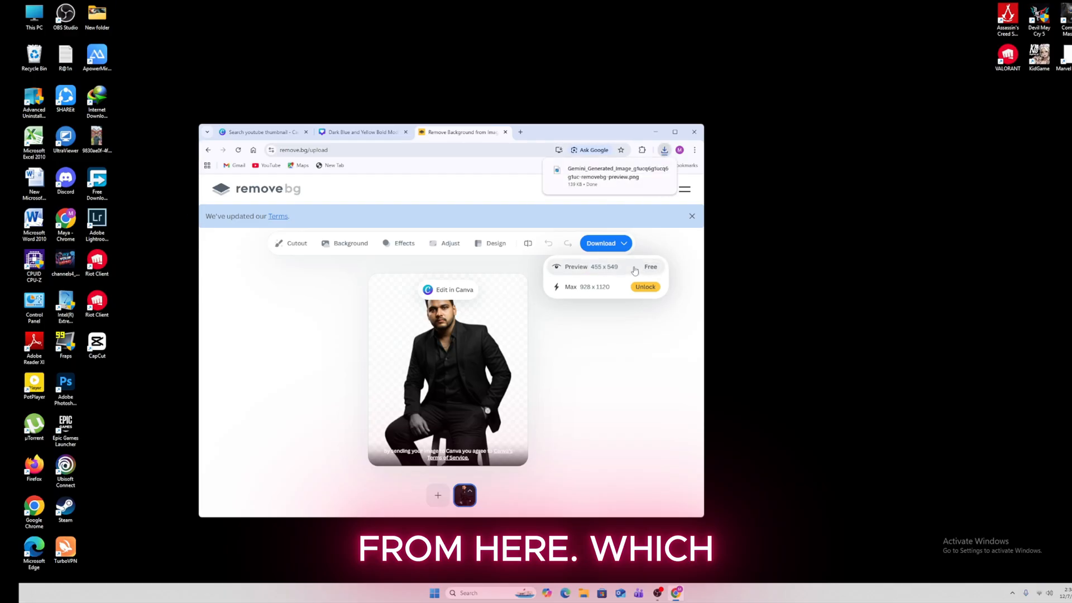
mouse_move(549, 186)
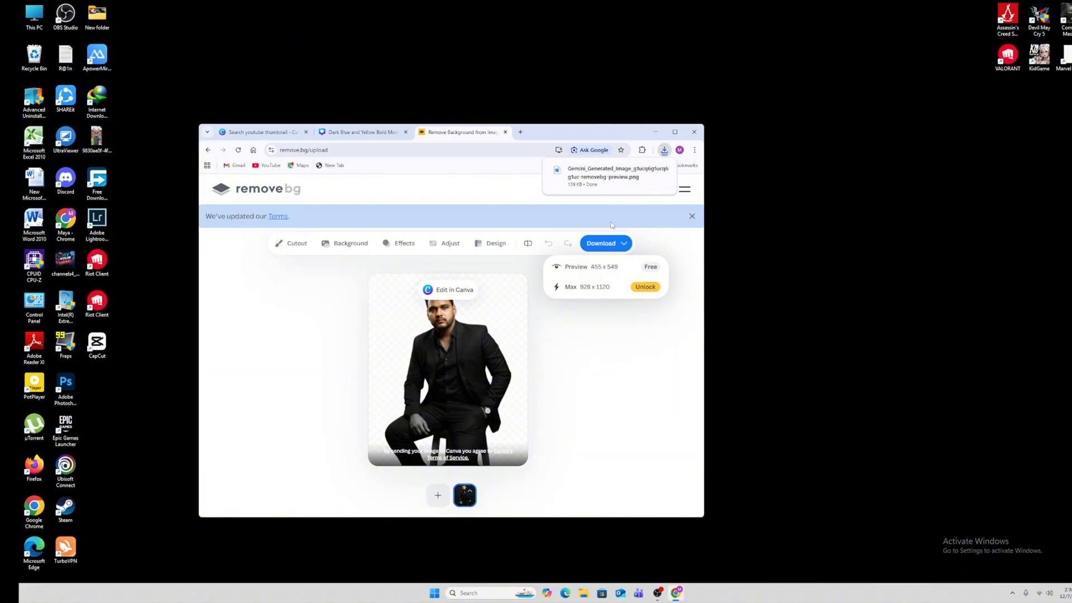
click(608, 179)
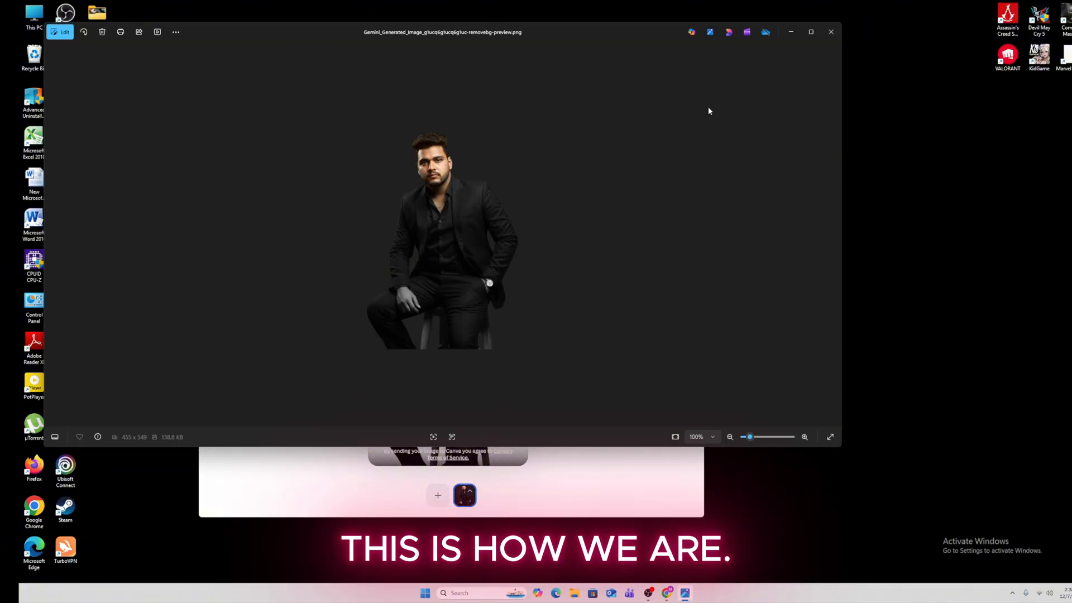
click(829, 33)
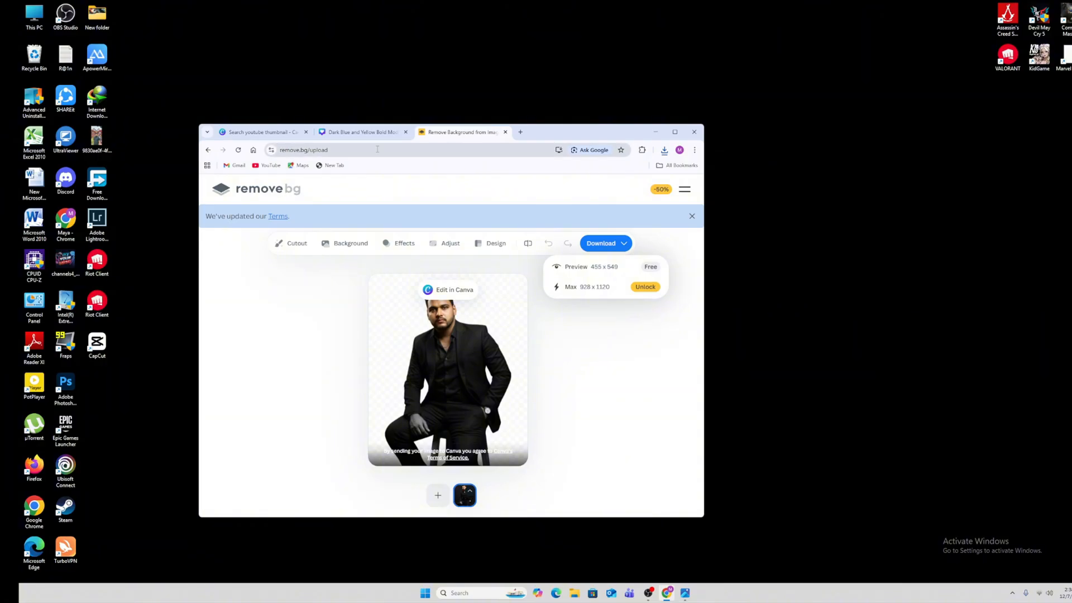
Drag the removebg PNG from Downloads onto the thumbnail, enlarged in the lower right
click(369, 133)
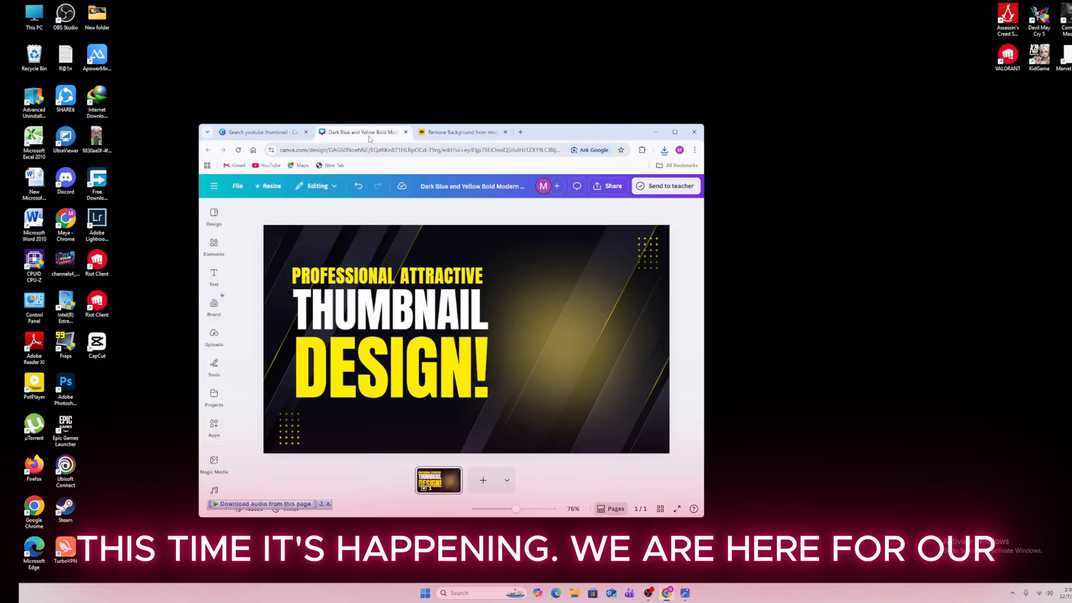
double_click(33, 14)
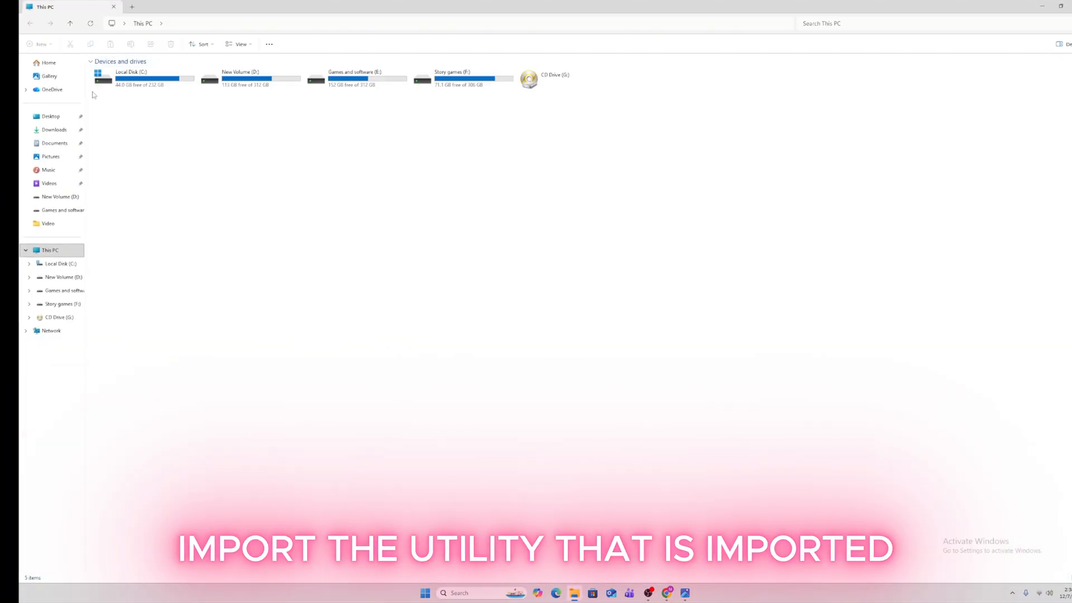
click(54, 129)
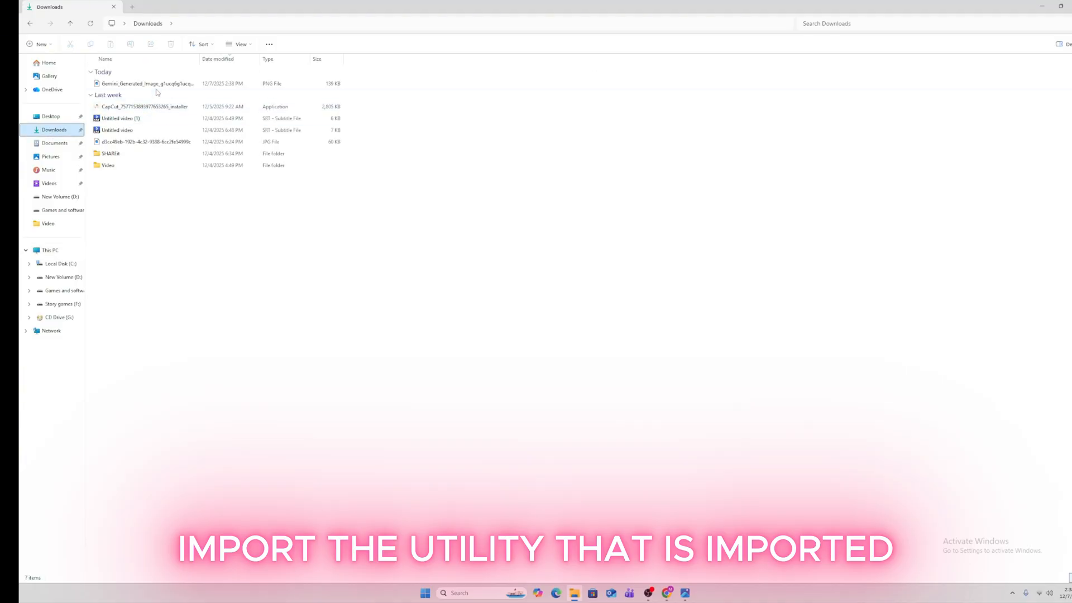
click(1061, 7)
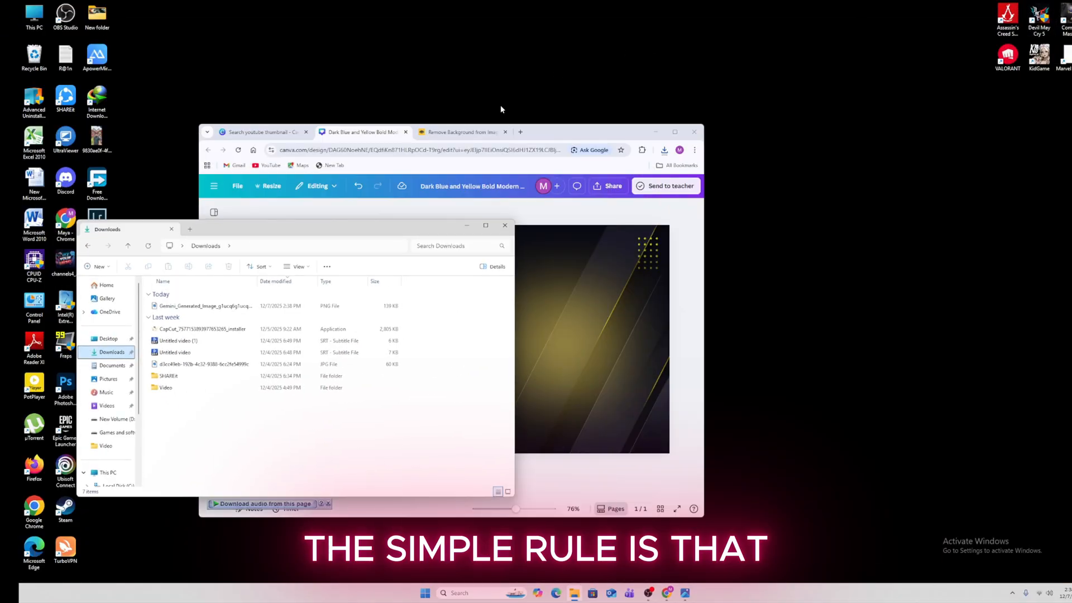
click(206, 306)
drag(207, 306, 598, 366)
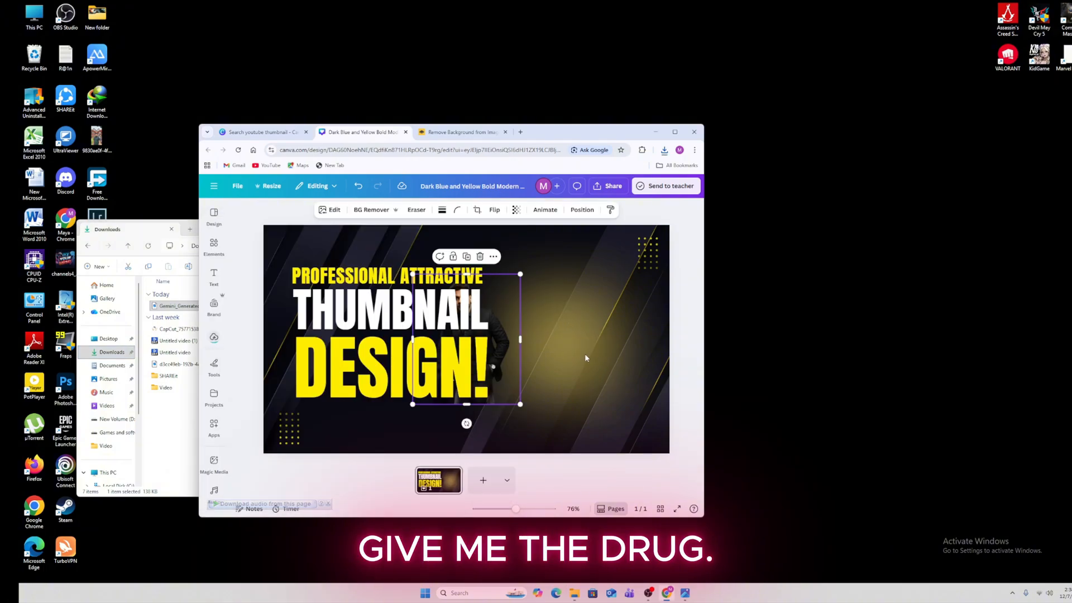
drag(504, 347, 656, 416)
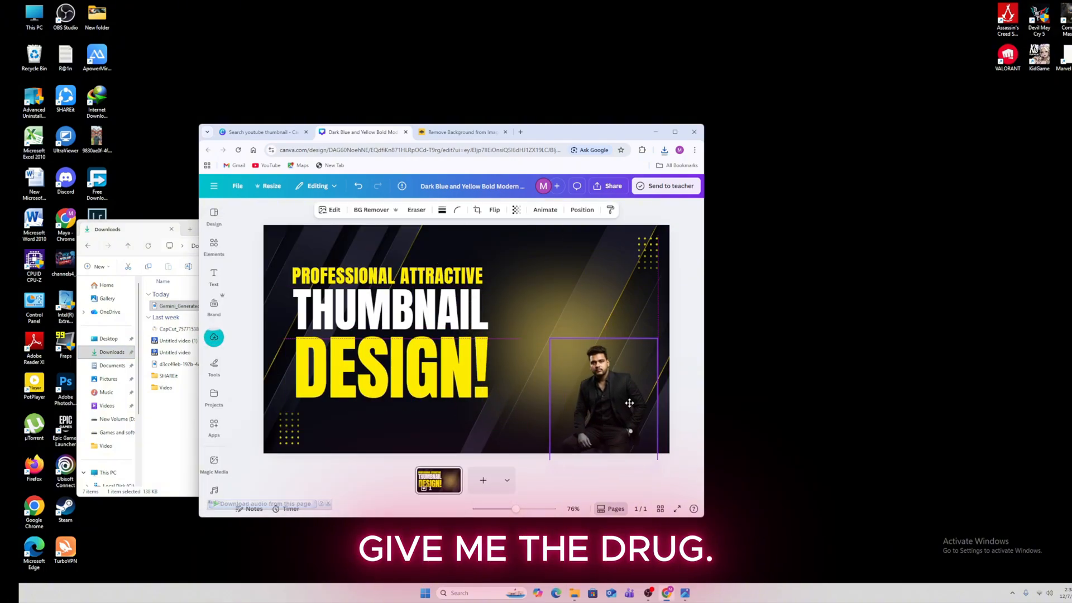
drag(548, 337, 603, 383)
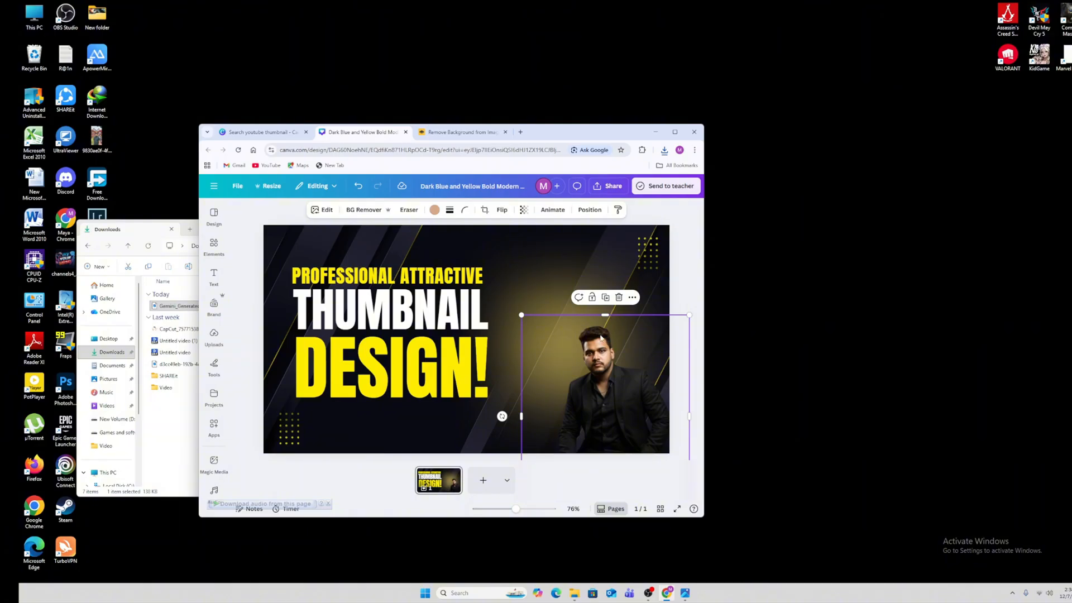
Move DESIGN! lower and THUMBNAIL down to sit just above it
click(417, 277)
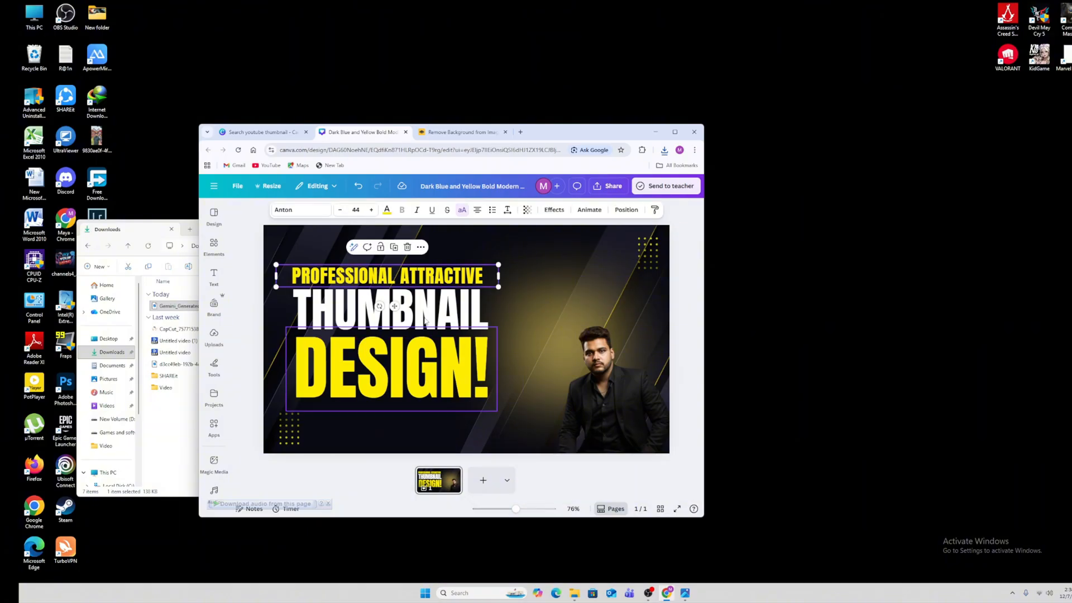
click(427, 337)
click(425, 310)
click(421, 281)
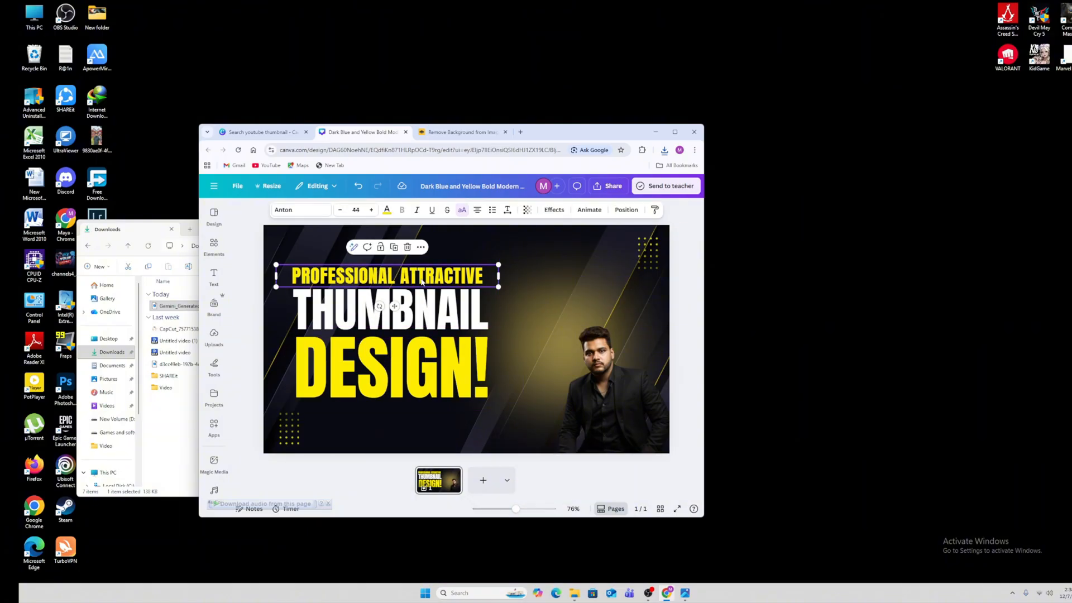
drag(420, 349, 420, 393)
drag(419, 310, 419, 349)
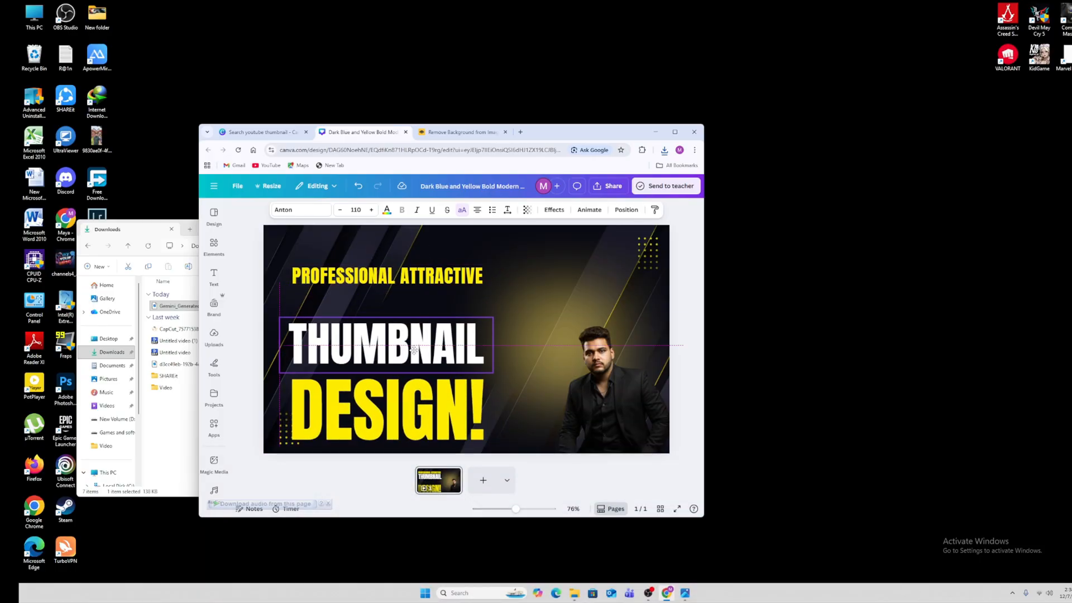
Replace PROFESSIONAL ATTRACTIVE with 'EASY AND FAST WAY TO CREATE'
click(409, 282)
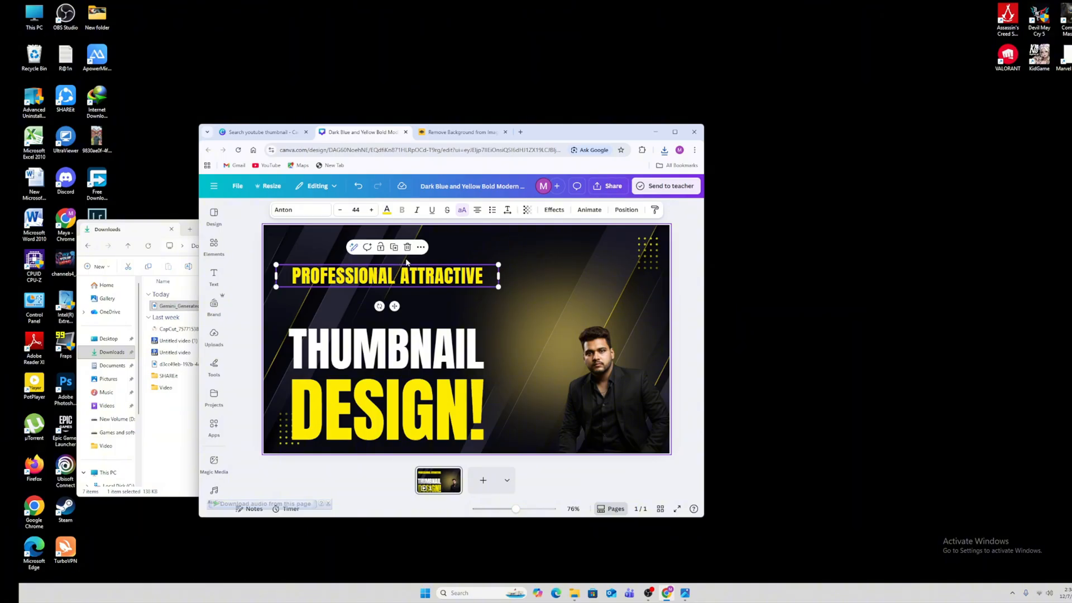
double_click(485, 275)
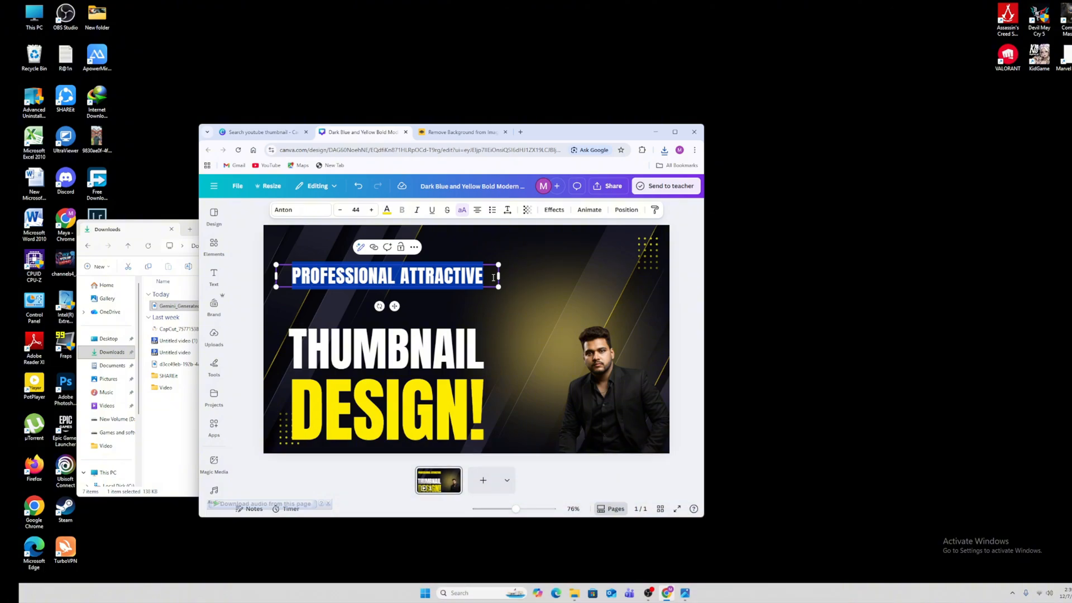
key(BackSpace)
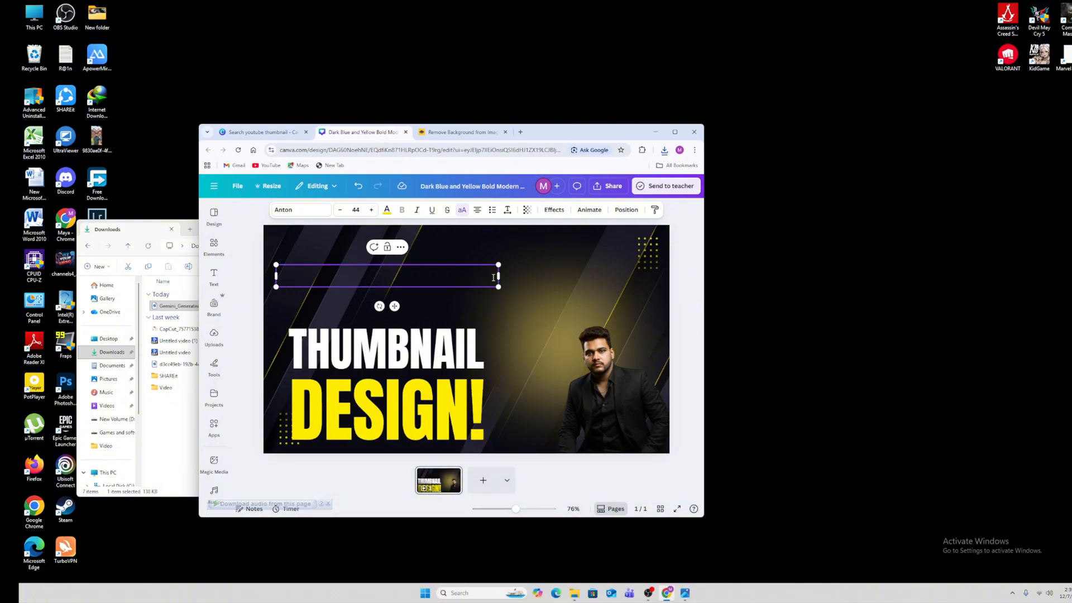
text(EAS)
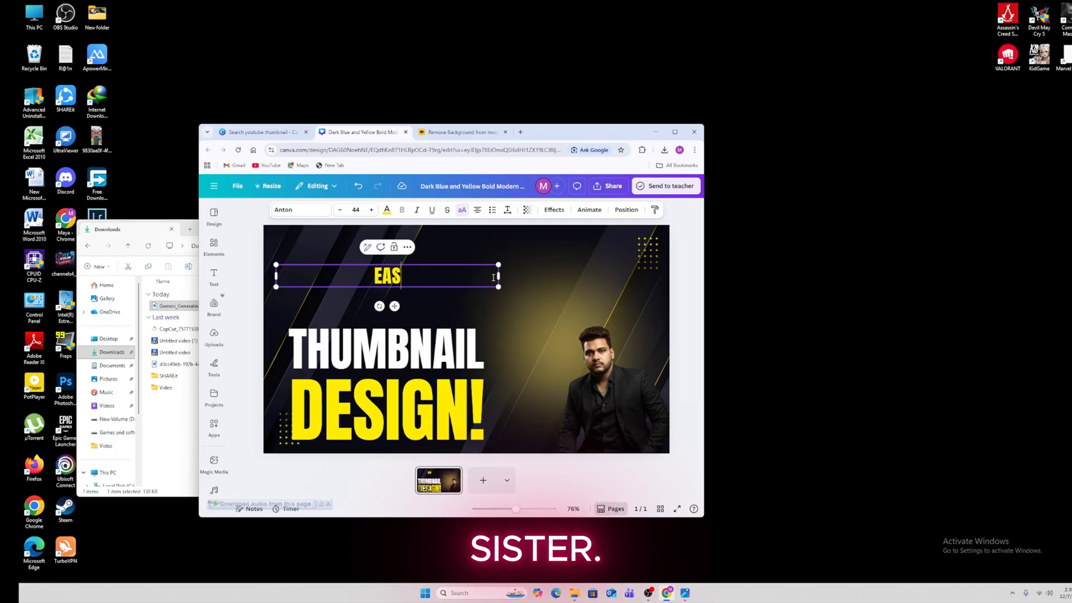
text(Y WA)
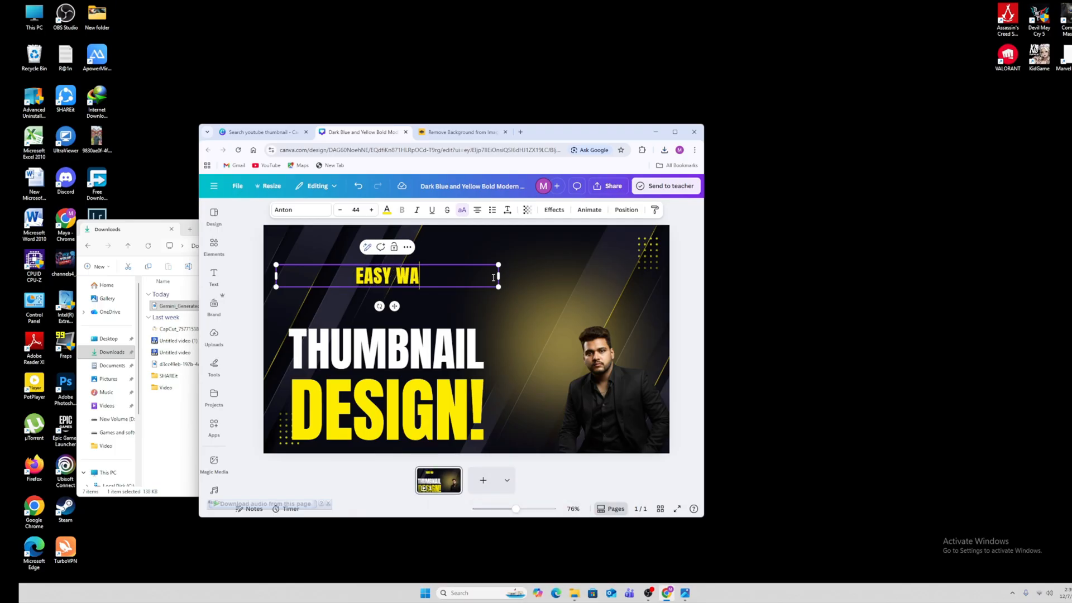
key(BackSpace)
key(BackSpace)
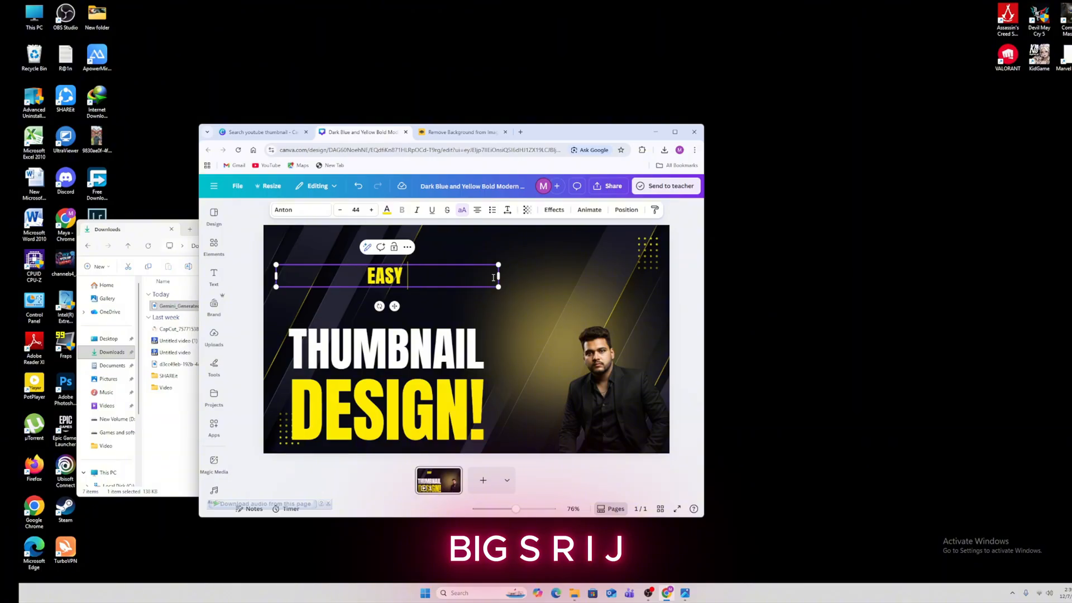
text(AND)
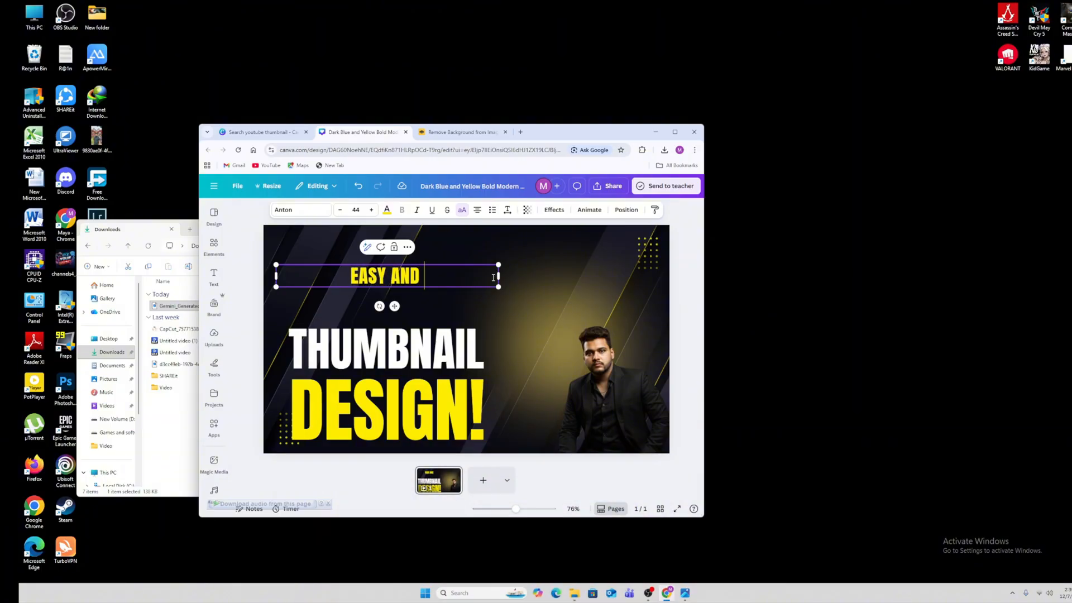
text( FAST)
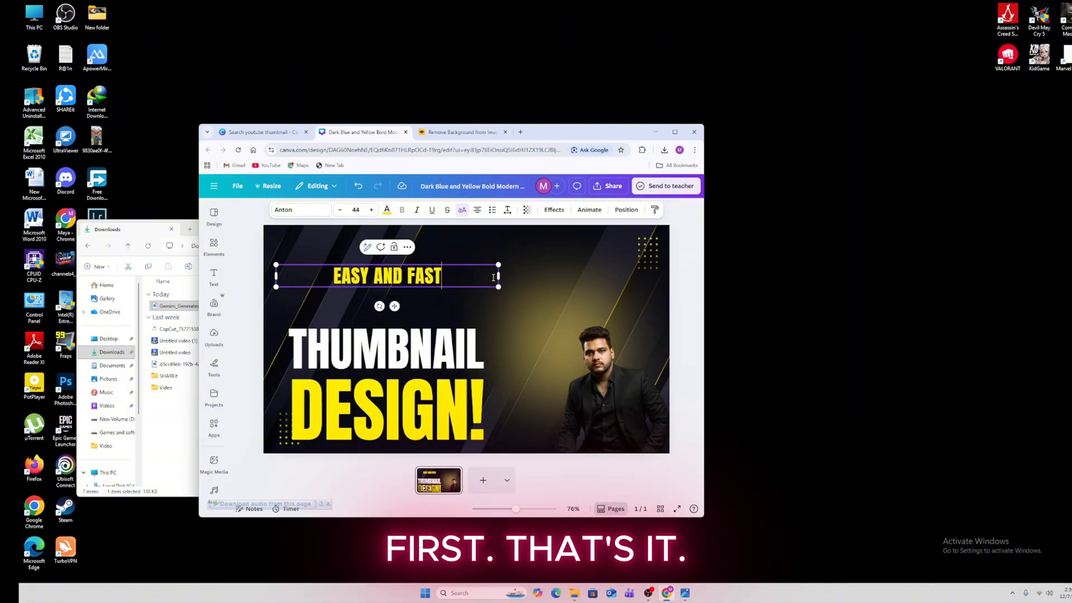
text( WAY)
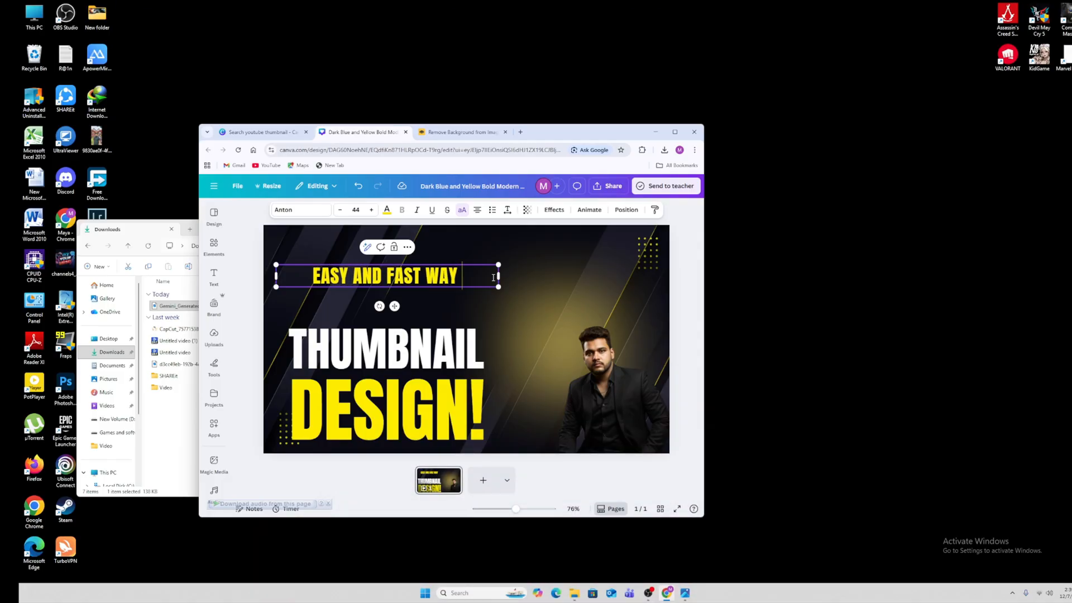
text( TO)
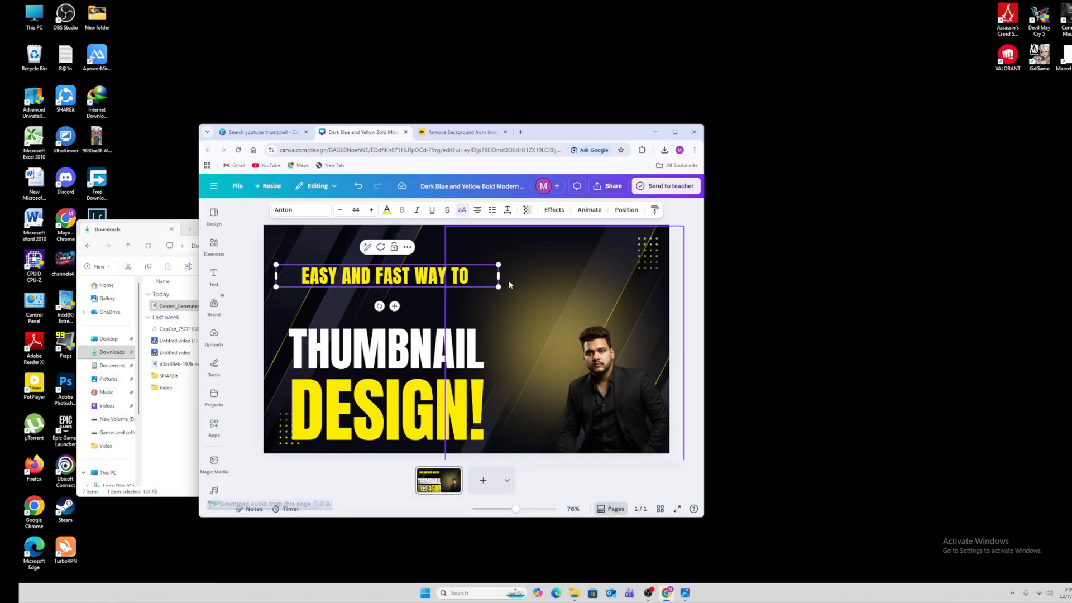
text(CREATE)
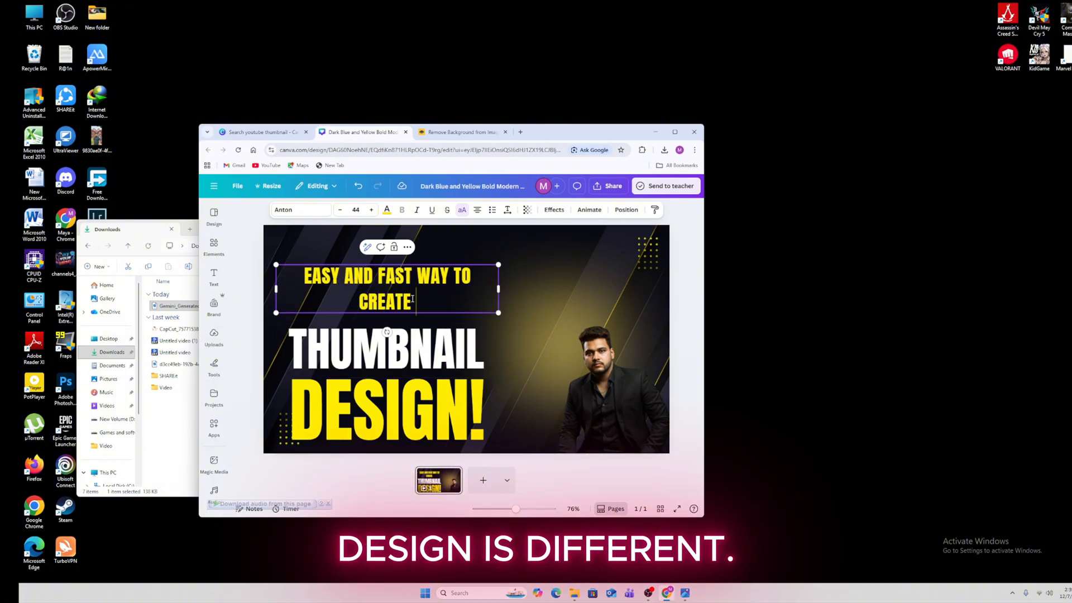
Enlarge the EASY AND FAST WAY TO CREATE heading and move it up-left
drag(498, 313, 568, 327)
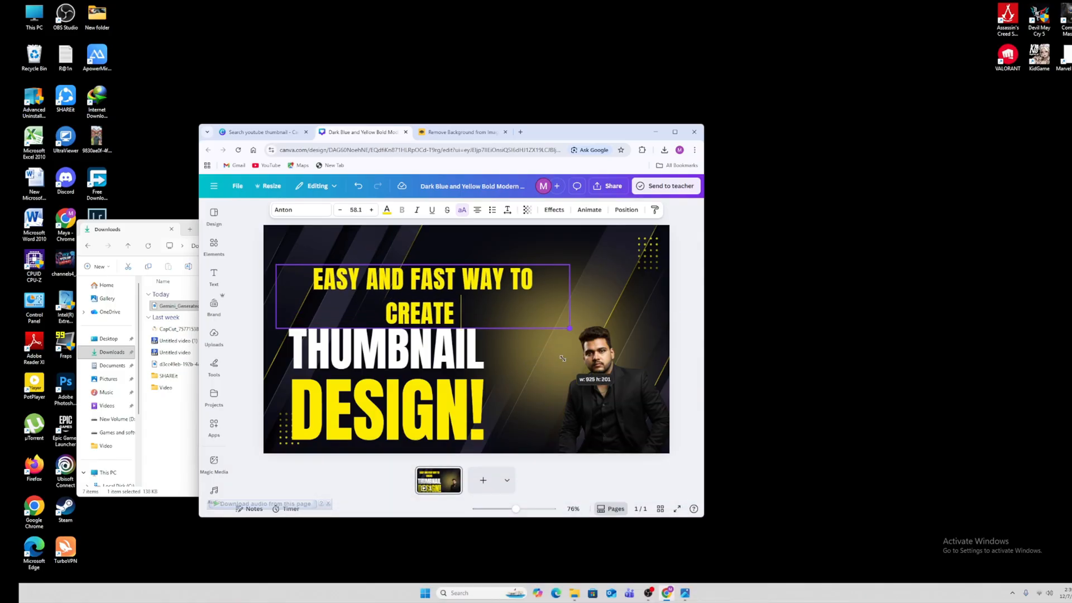
drag(458, 314, 438, 292)
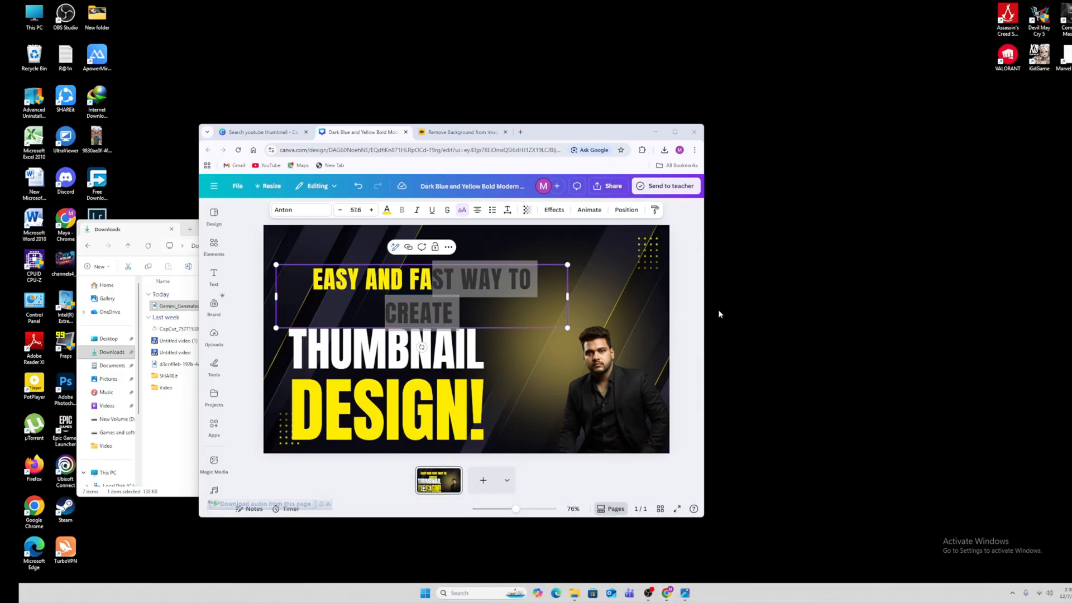
click(680, 305)
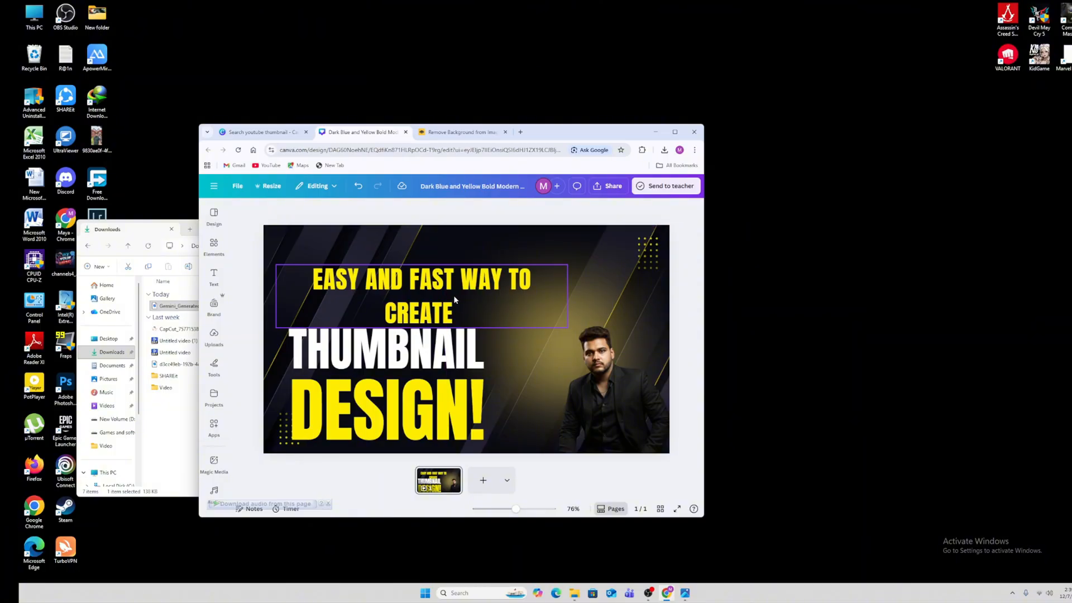
drag(457, 329, 414, 323)
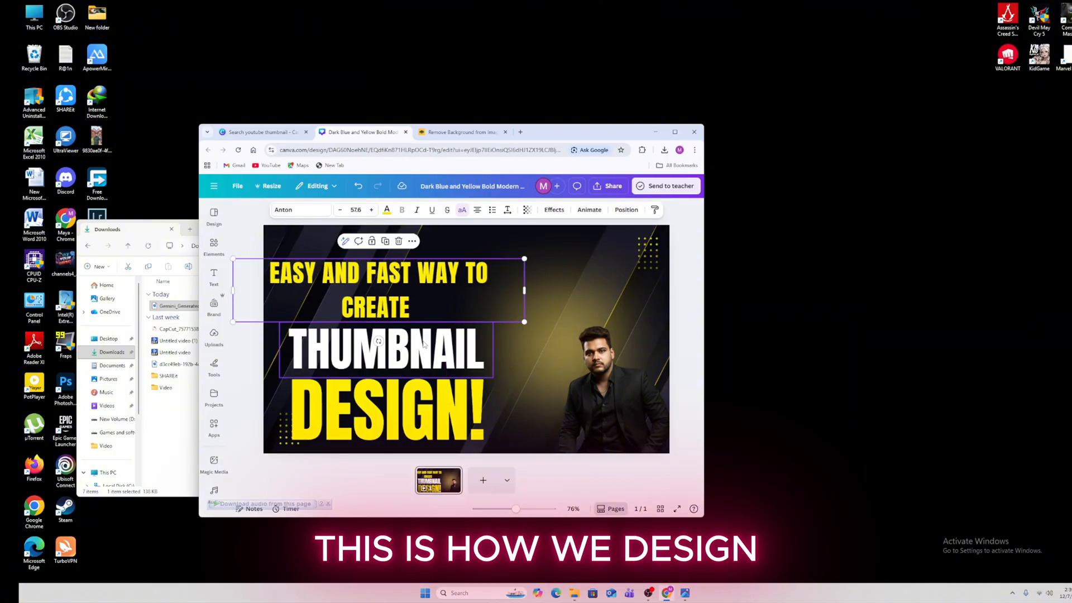
Delete the DESIGN! text, then undo to restore it
click(427, 406)
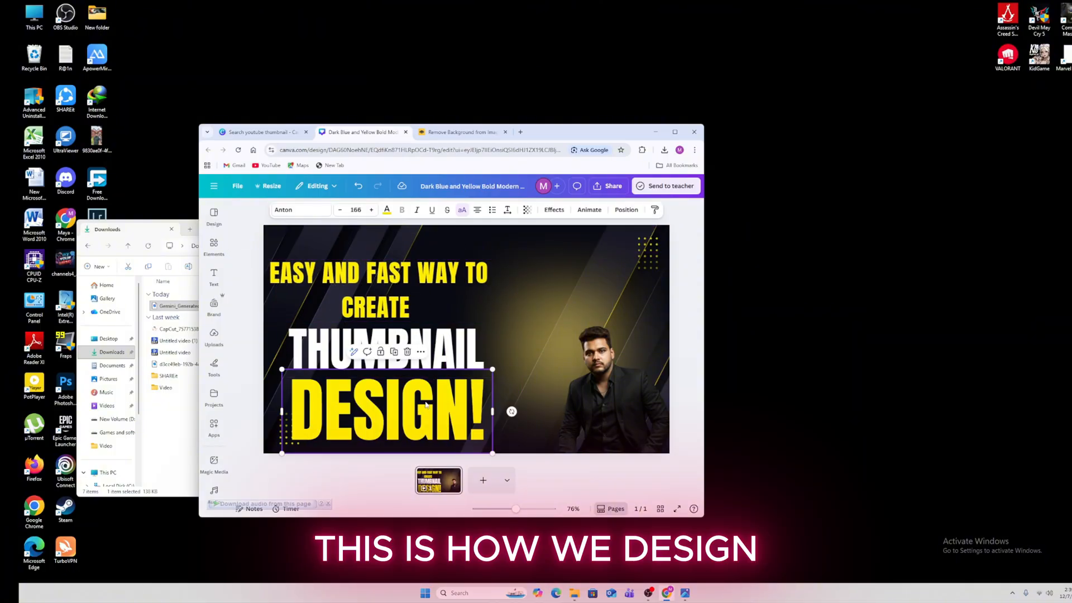
click(408, 353)
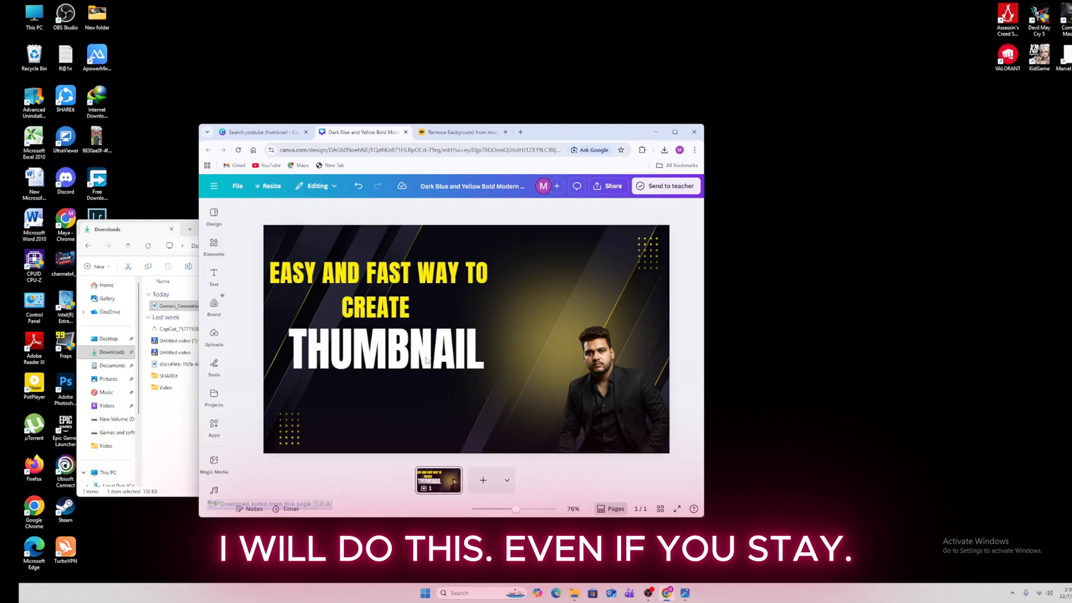
click(393, 405)
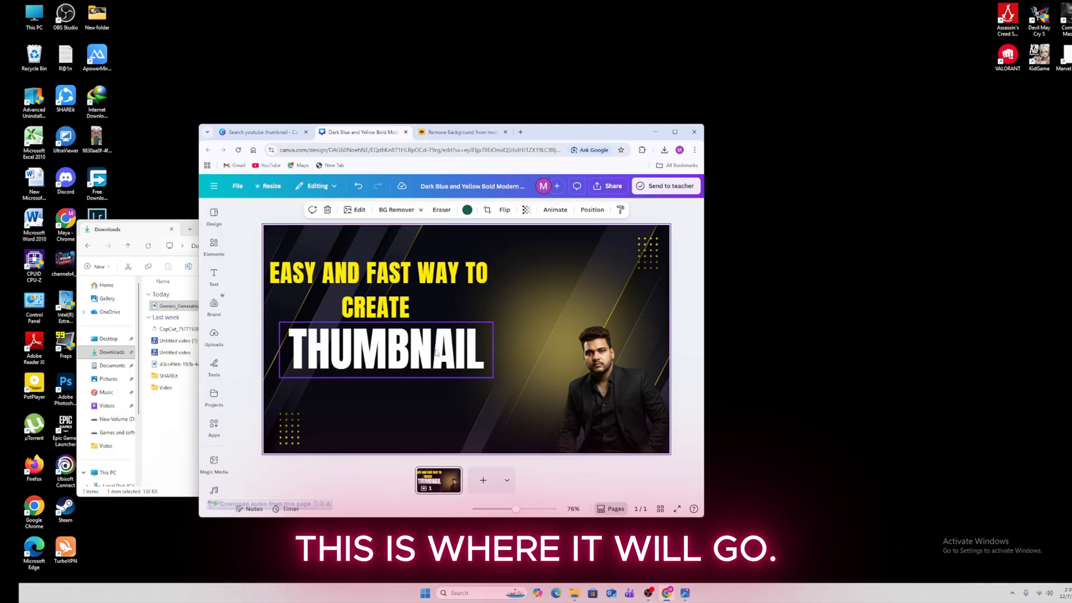
click(358, 186)
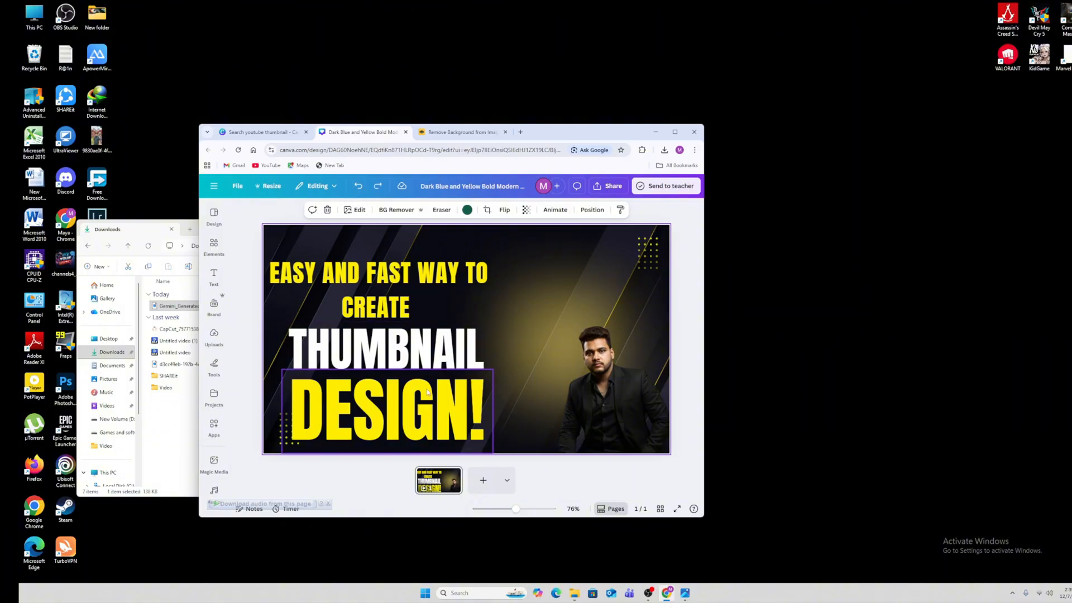
click(449, 408)
Change the yellow DESIGN! word to FREE!, keeping the exclamation mark
double_click(468, 410)
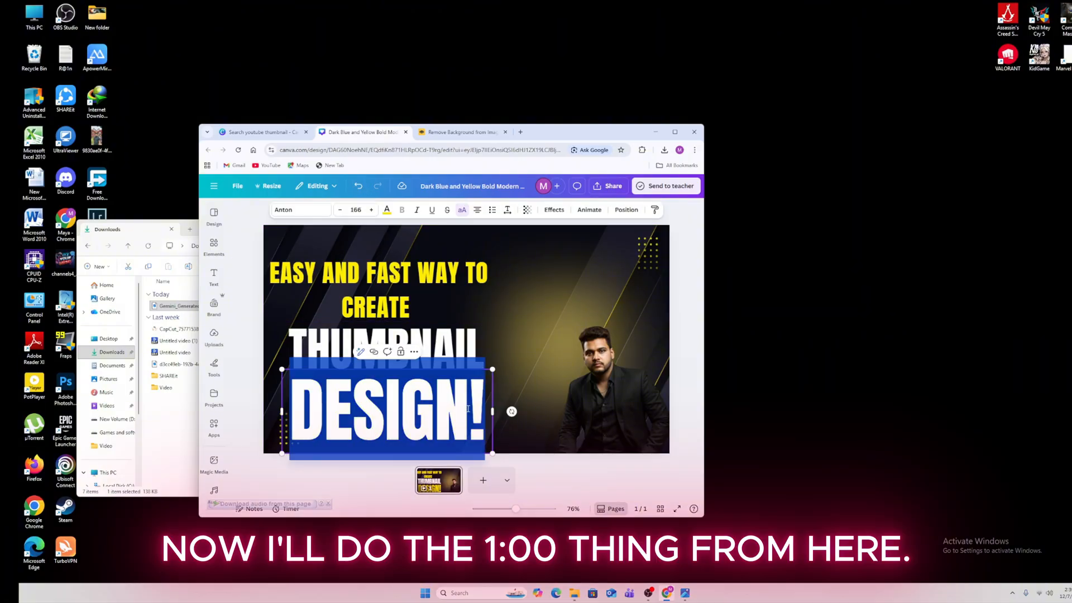
click(468, 409)
key(BackSpace)
key(BackSpace)
key(BackSpace)
key(BackSpace)
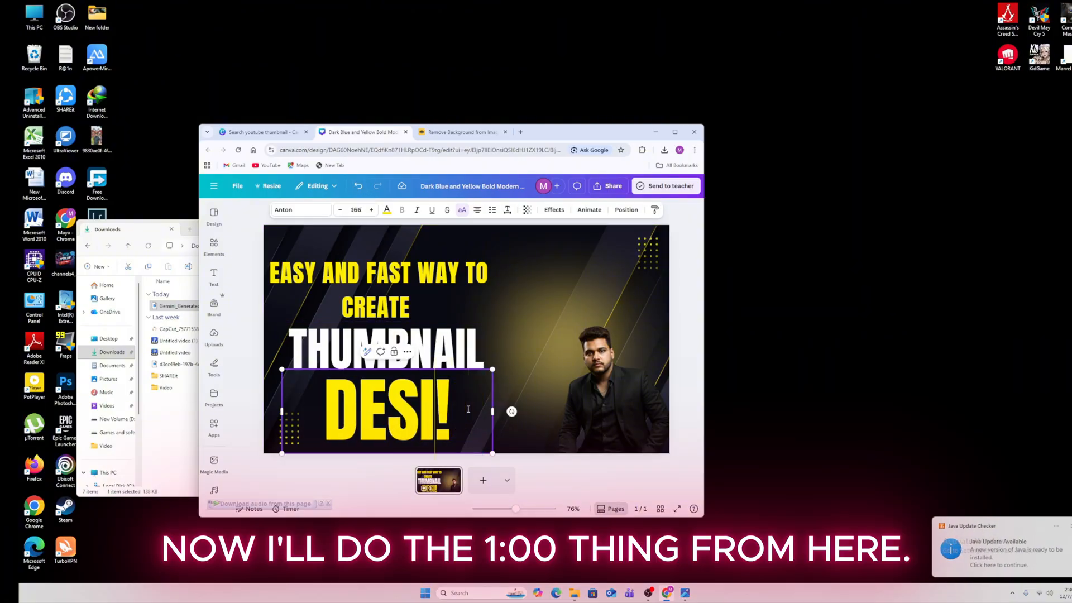
key(BackSpace)
key(BackSpace)
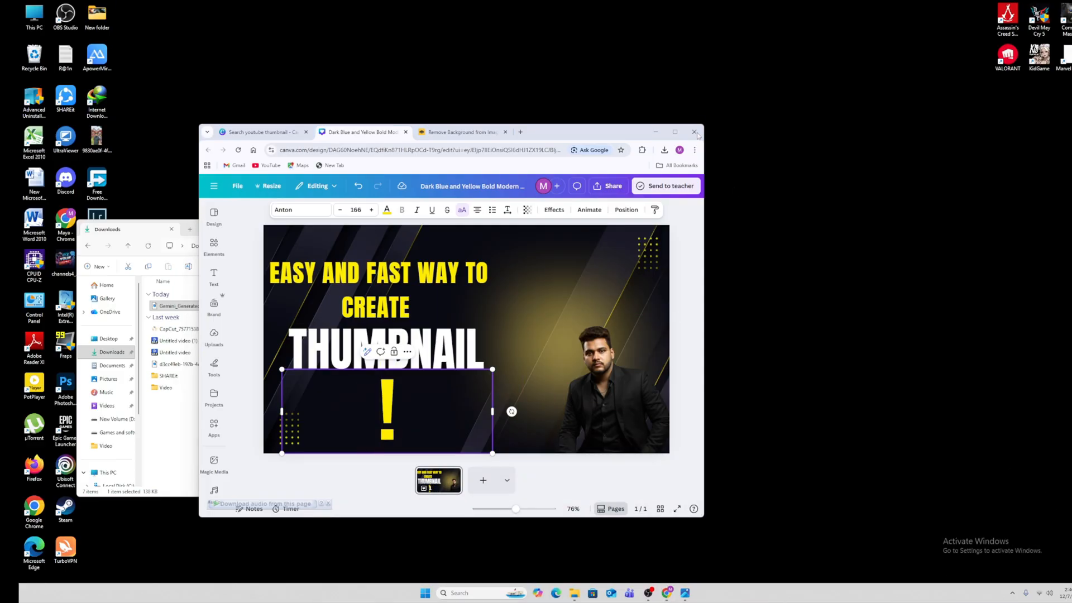
click(675, 132)
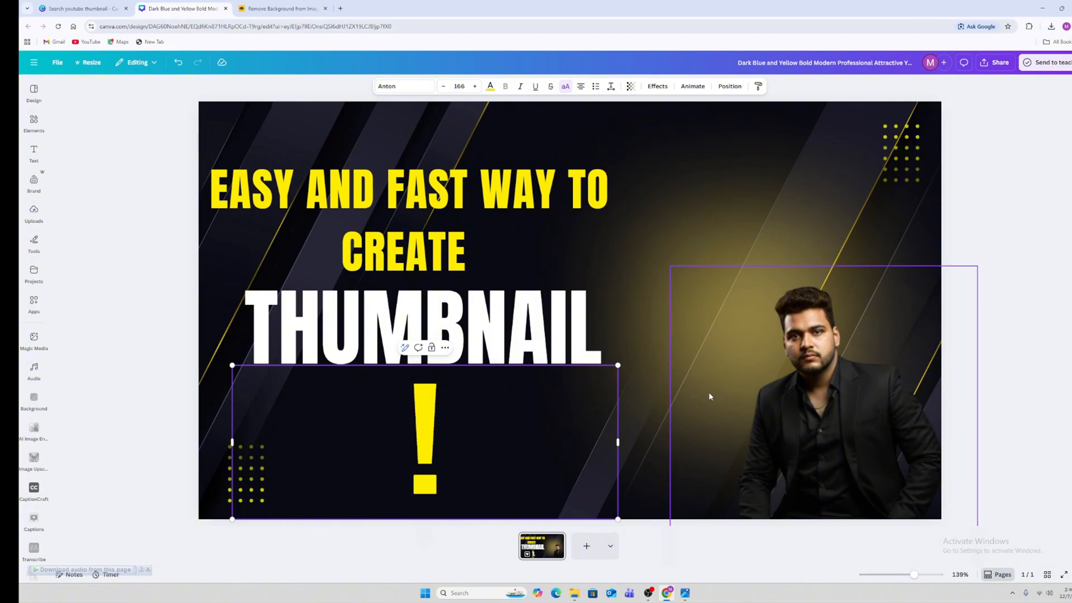
text(FREE)
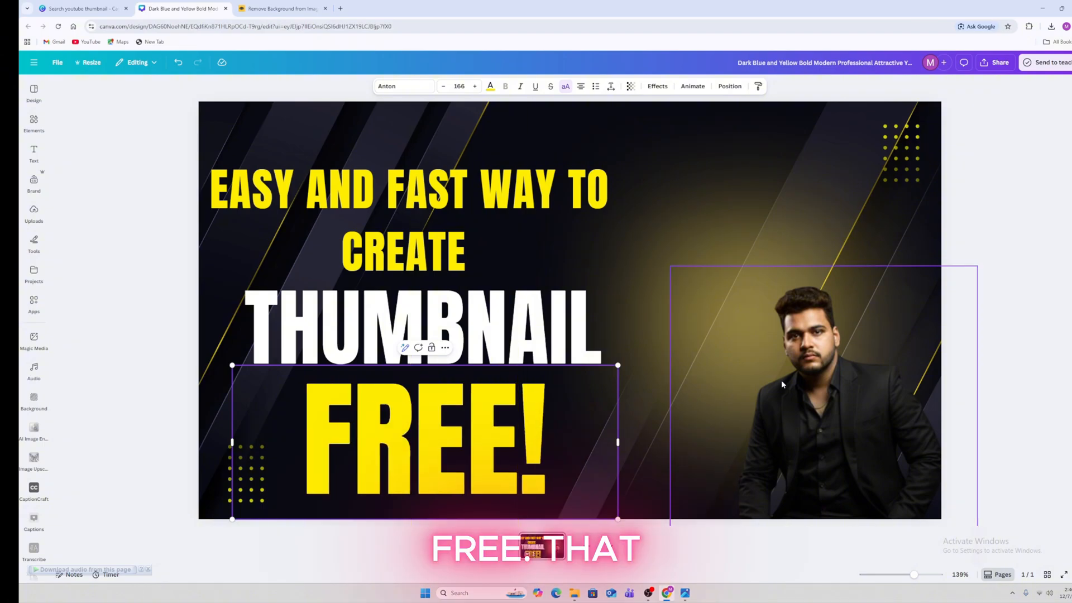
click(1015, 307)
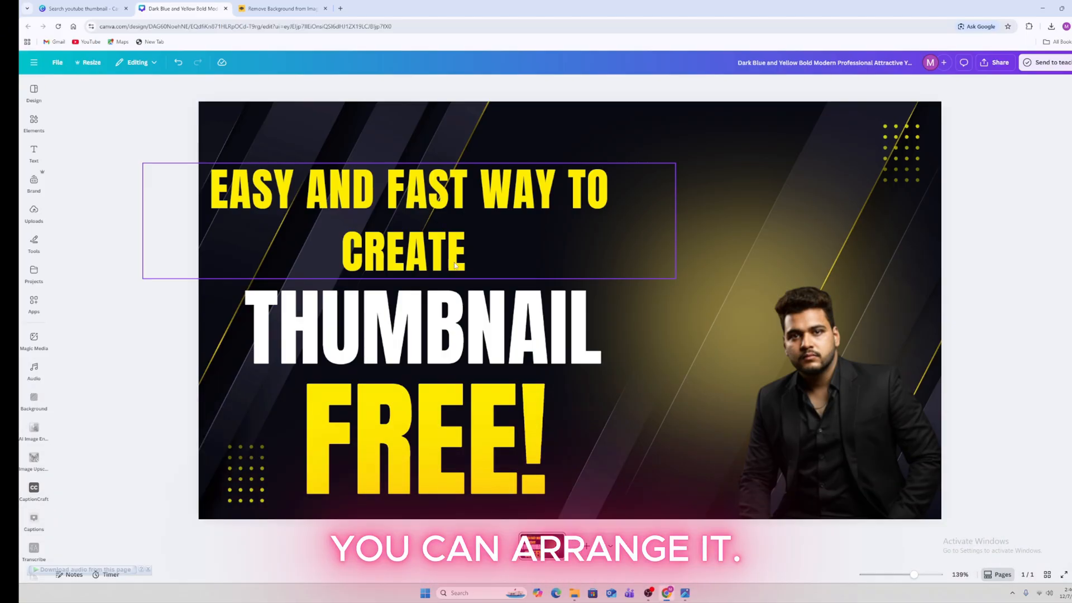
Try several gradients on the headline, settle on pale pastel, and shift the man's photo up-left
click(398, 208)
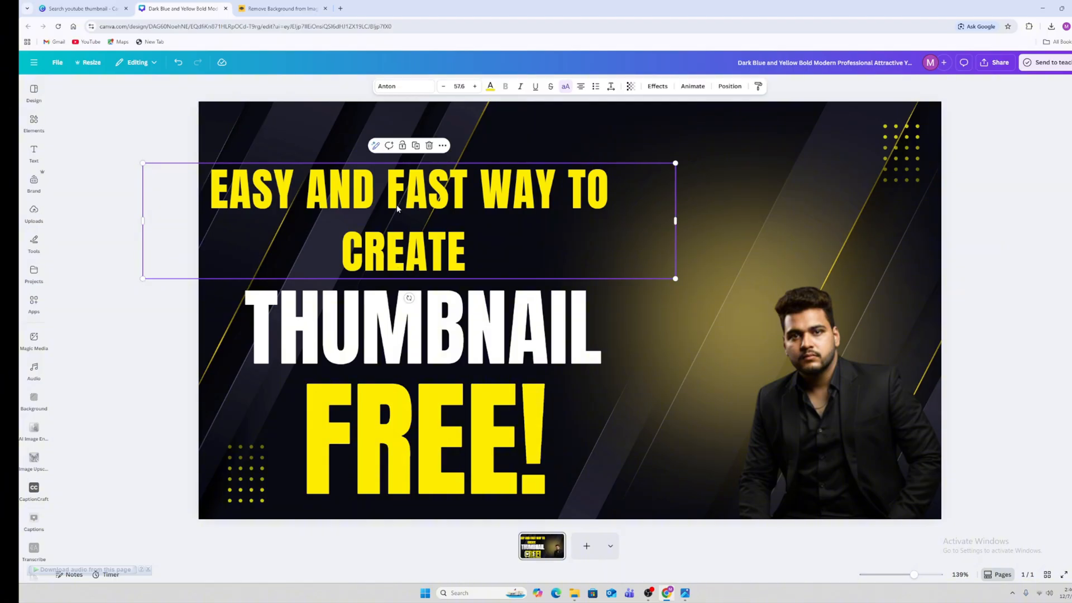
click(442, 147)
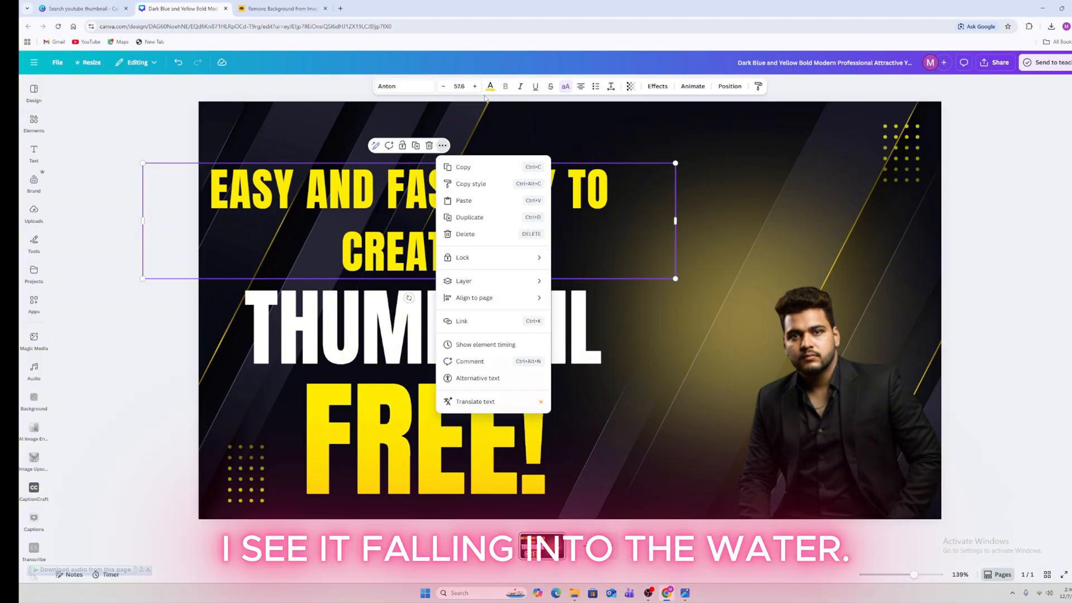
click(491, 87)
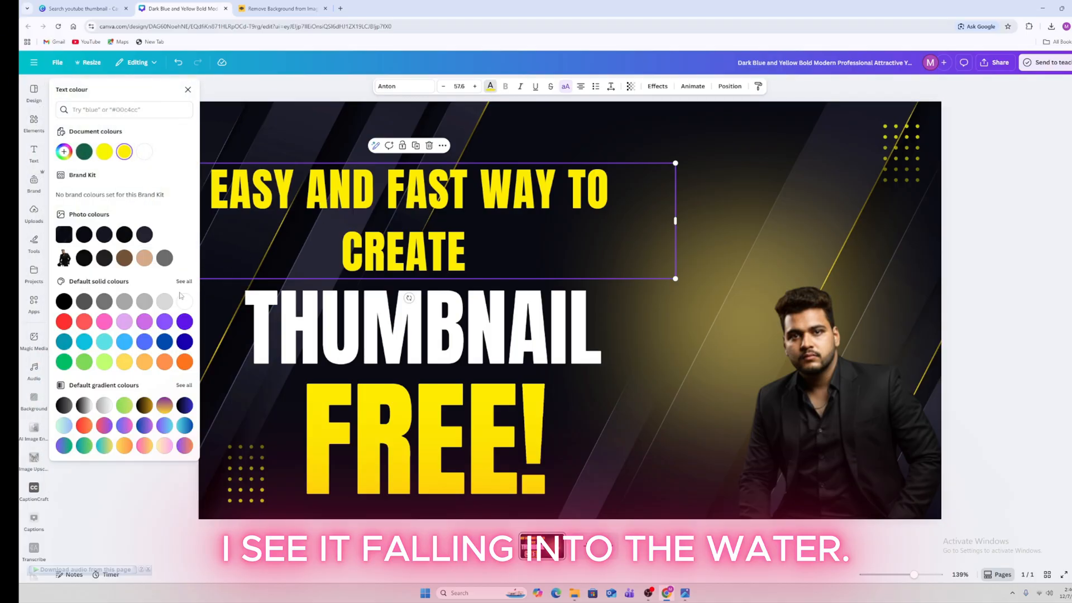
click(104, 405)
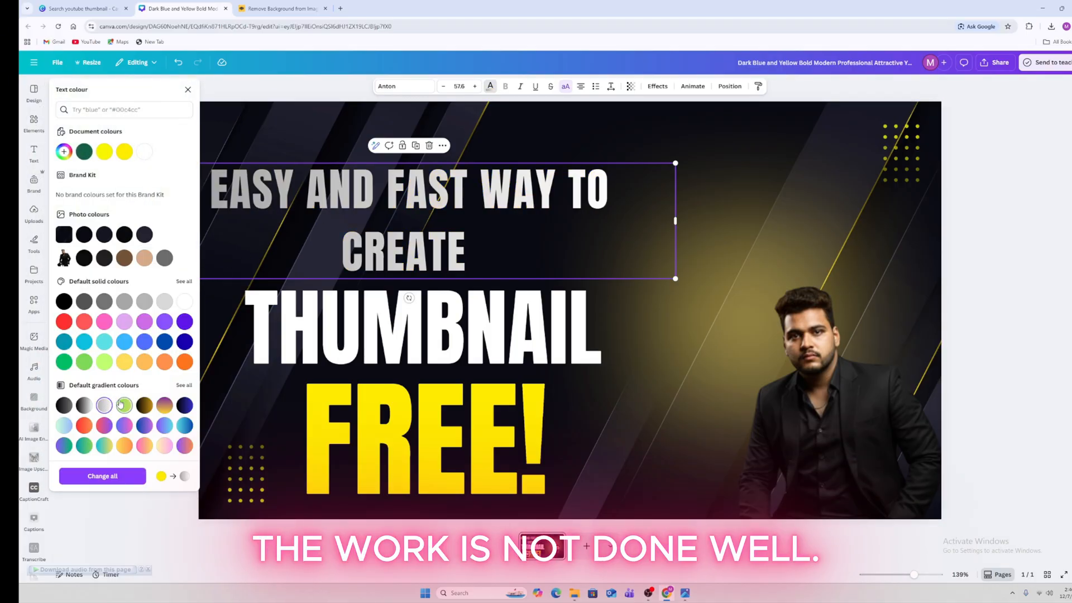
click(84, 405)
click(84, 426)
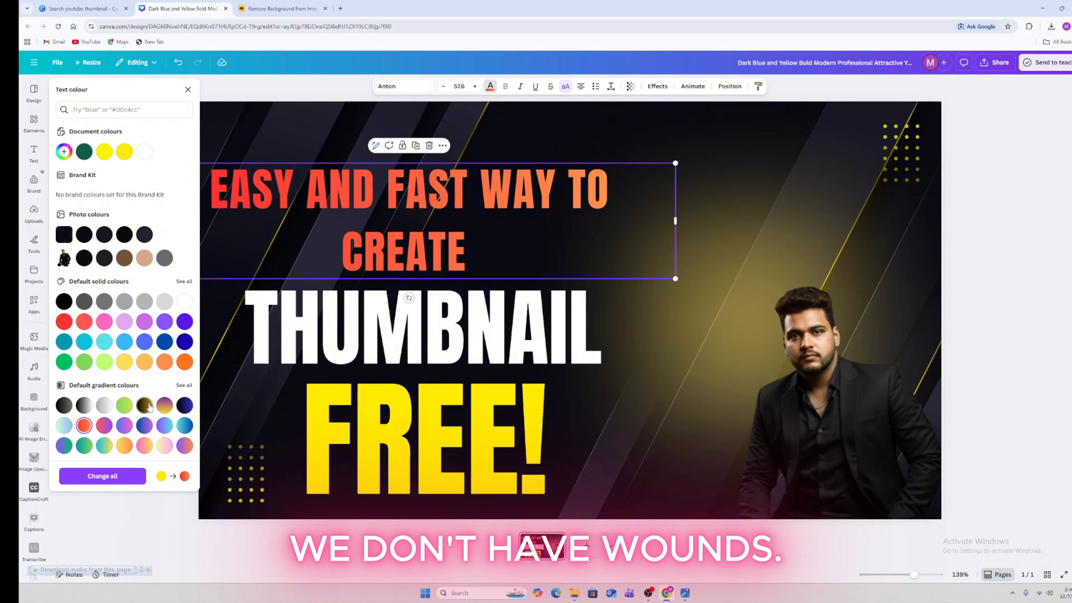
click(184, 405)
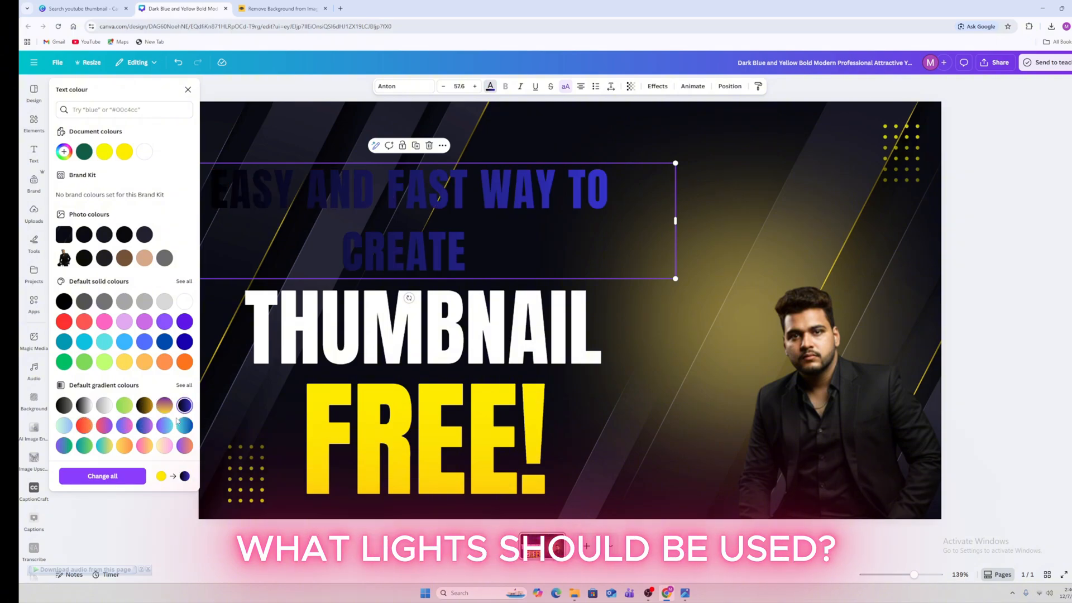
click(183, 425)
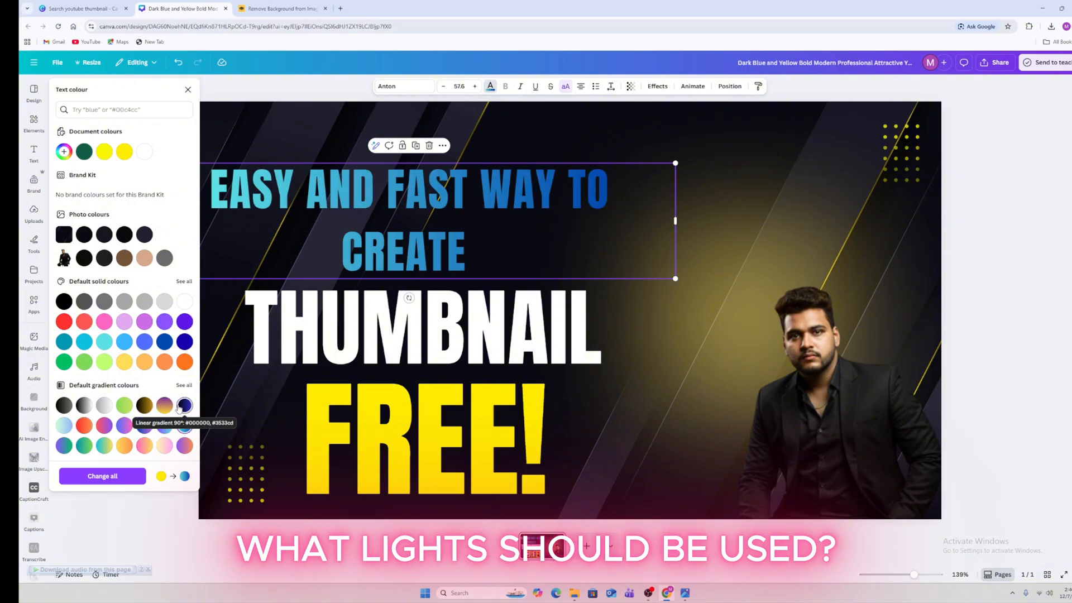
click(64, 426)
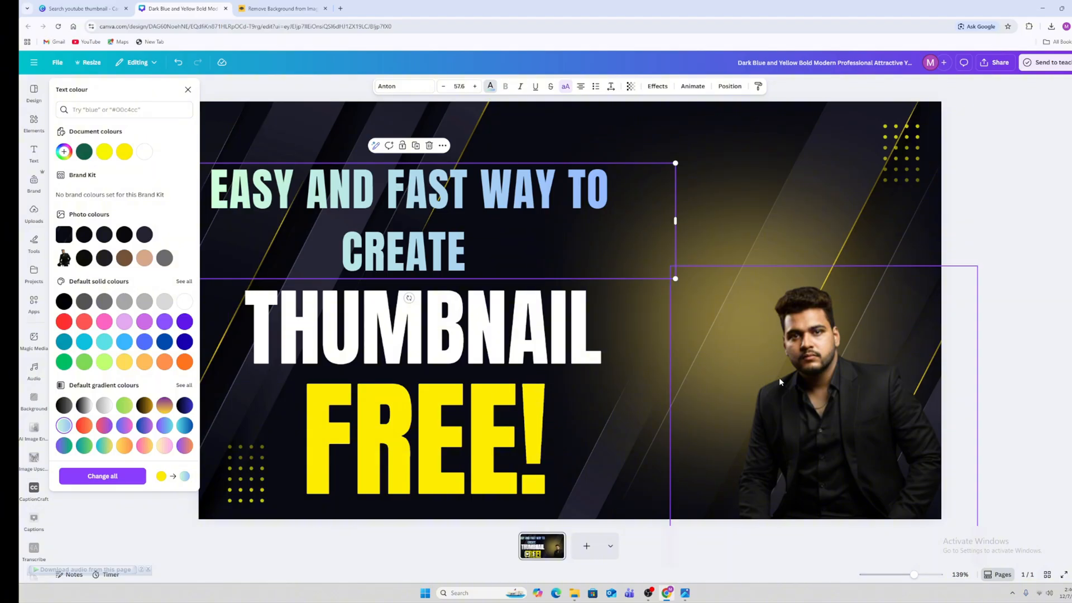
click(781, 382)
drag(781, 382, 739, 309)
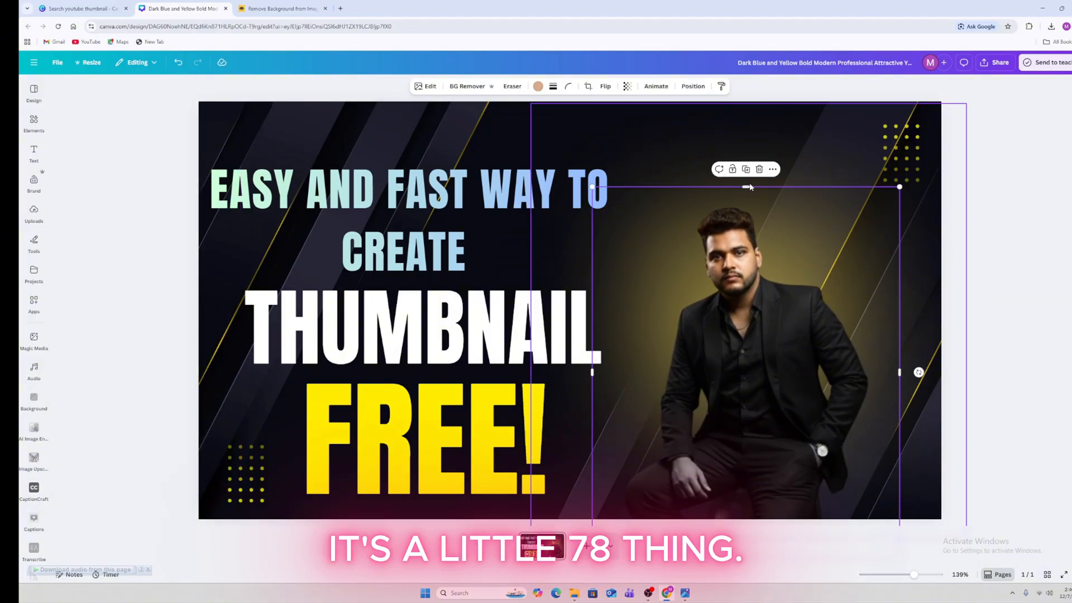
Stretch the man's photo larger from its top and corner, aligning it on the right
drag(747, 186, 725, 145)
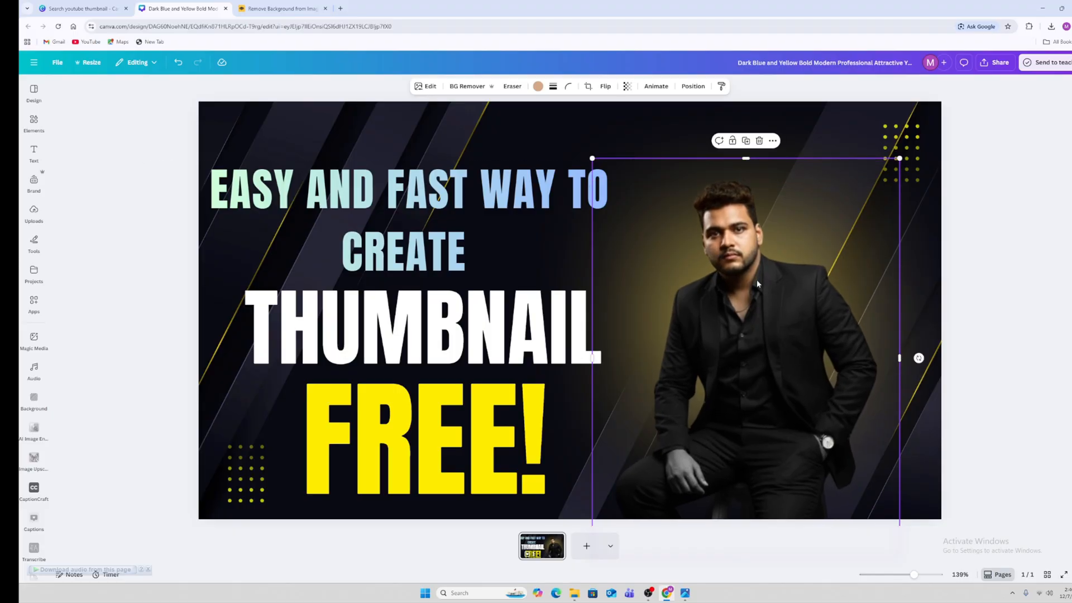
drag(757, 279, 765, 378)
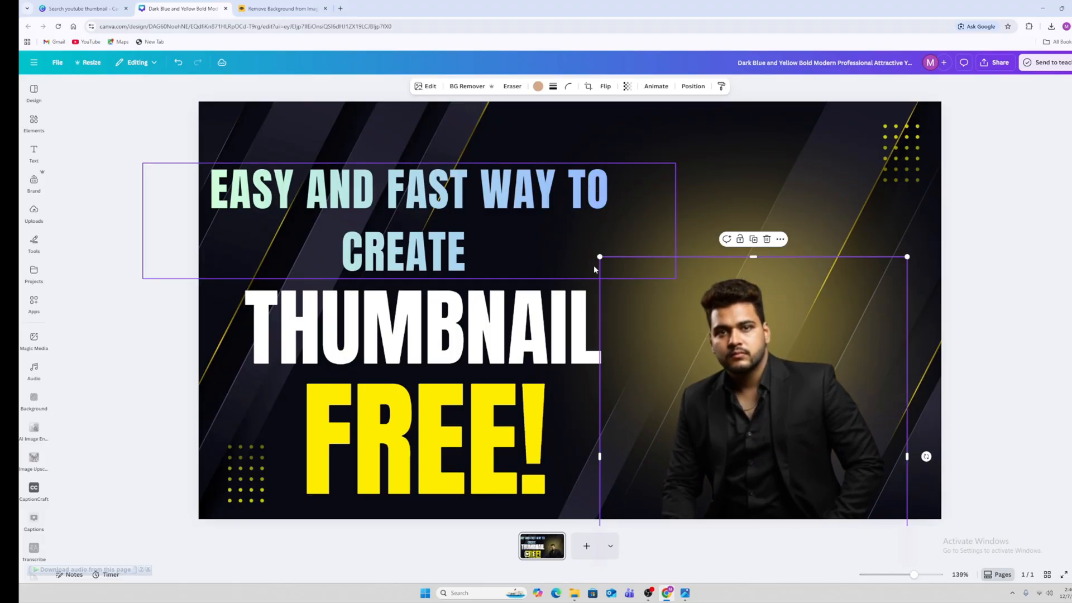
drag(597, 258, 553, 154)
drag(764, 291, 771, 294)
click(135, 259)
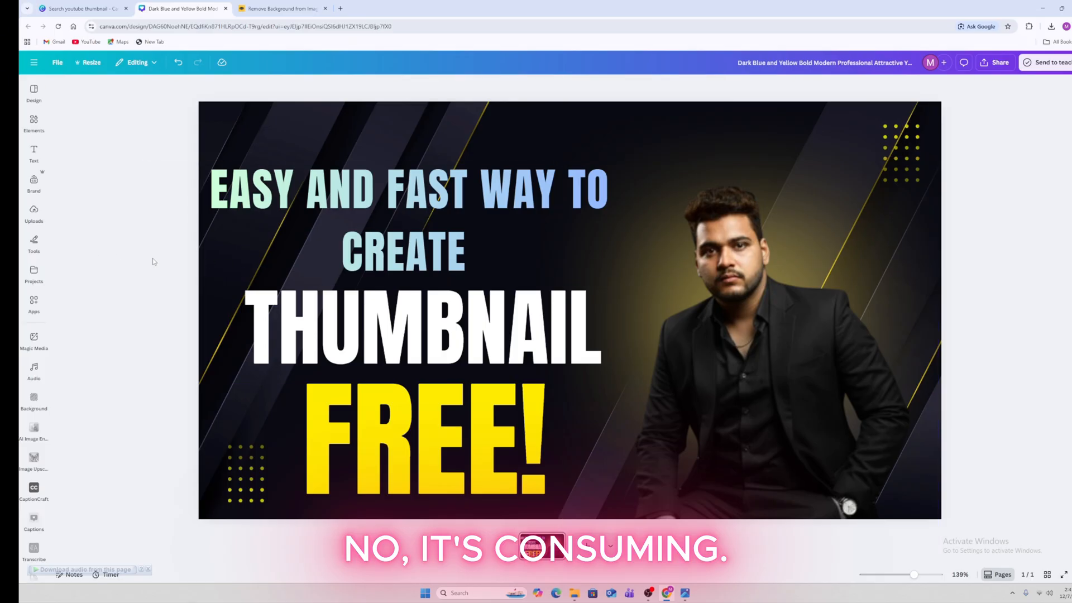
Try red, turquoise and blue on the headline, then set it back to the yellow document colour
click(388, 234)
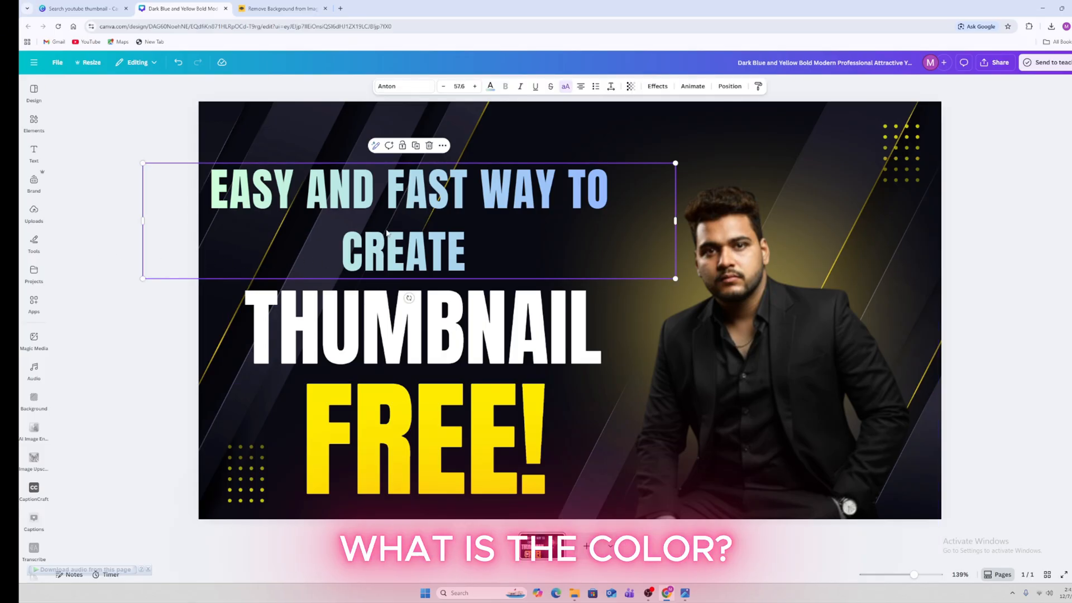
click(491, 86)
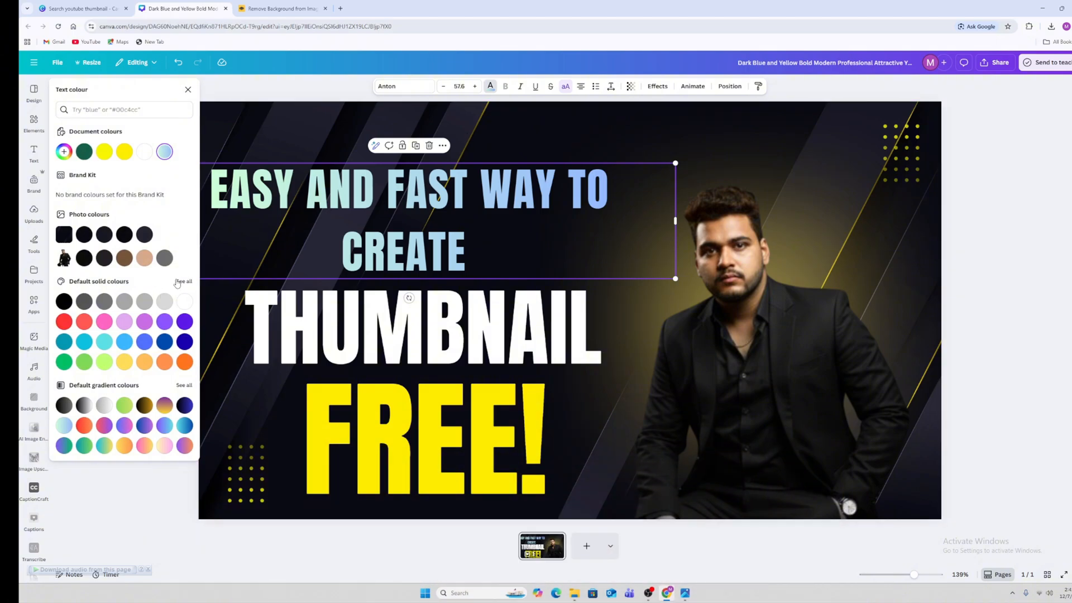
click(65, 322)
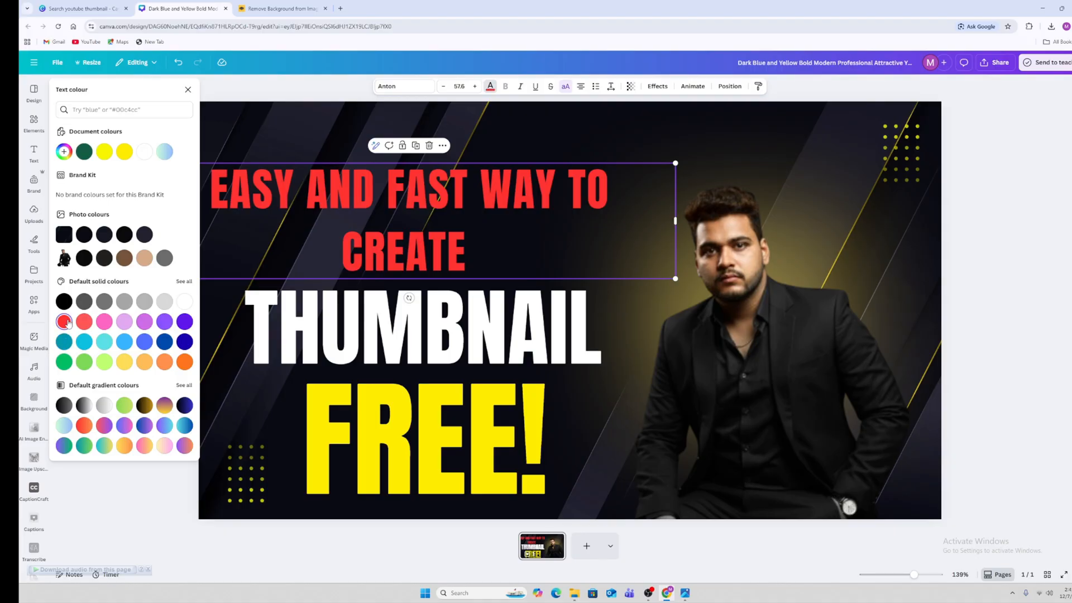
click(110, 345)
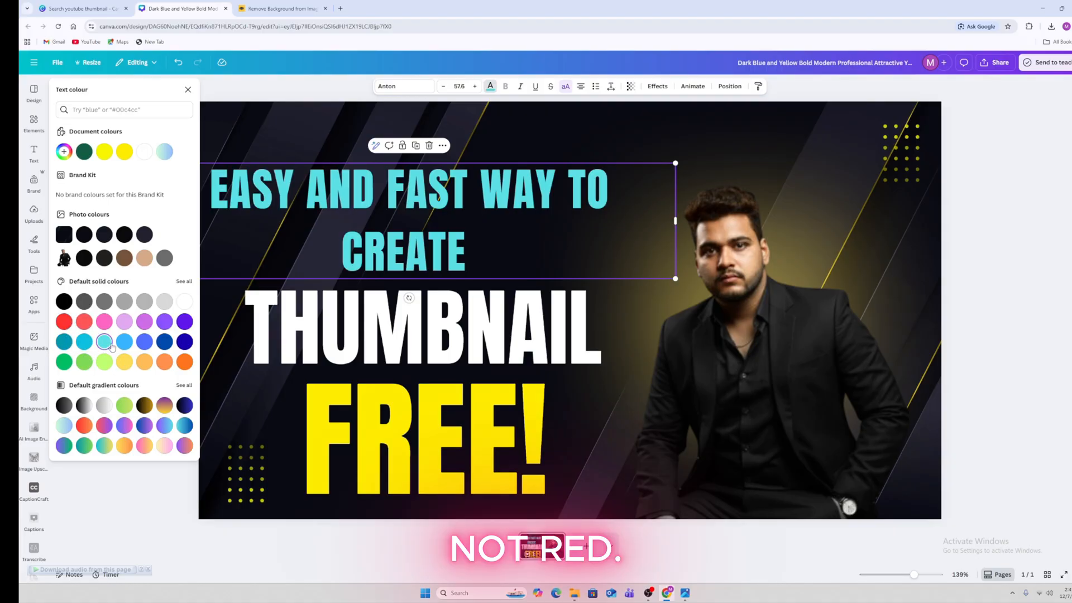
click(124, 342)
click(129, 362)
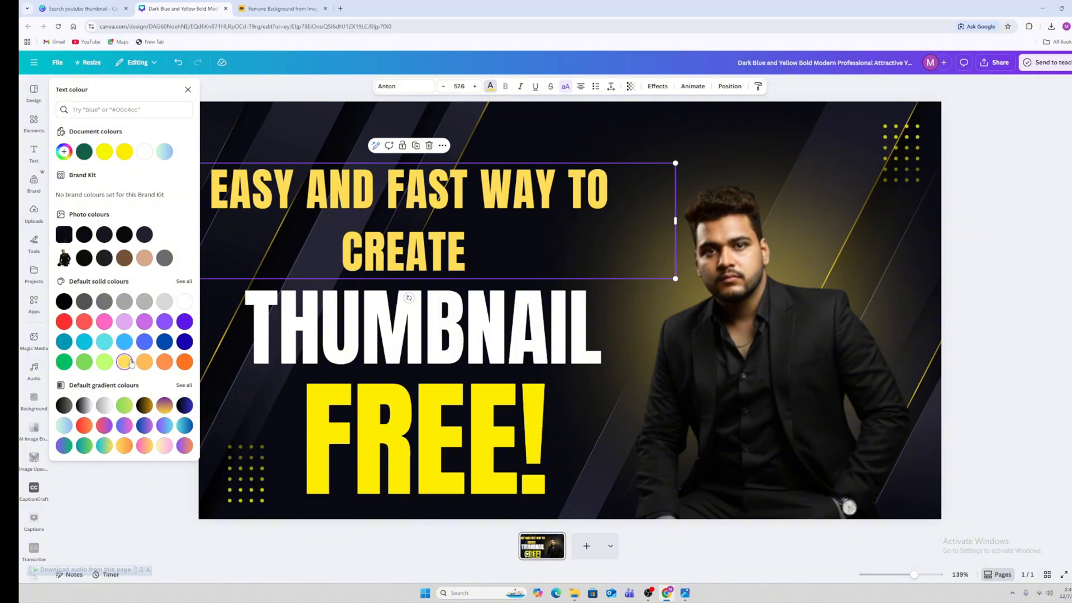
click(105, 152)
click(382, 318)
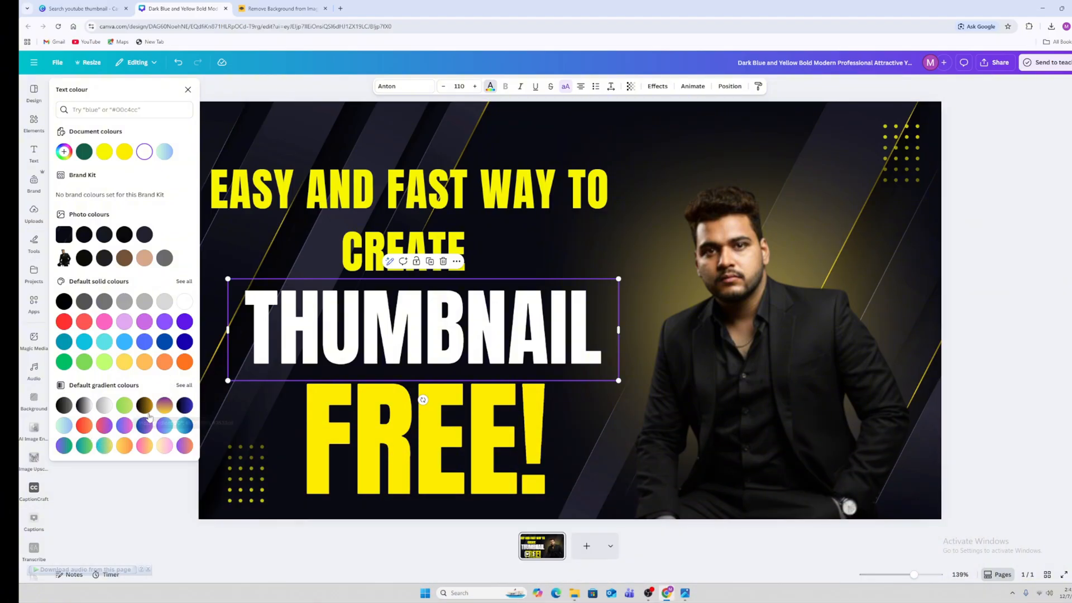
Try several gradient swatches on THUMBNAIL and settle on the yellow-to-orange gradient
click(125, 446)
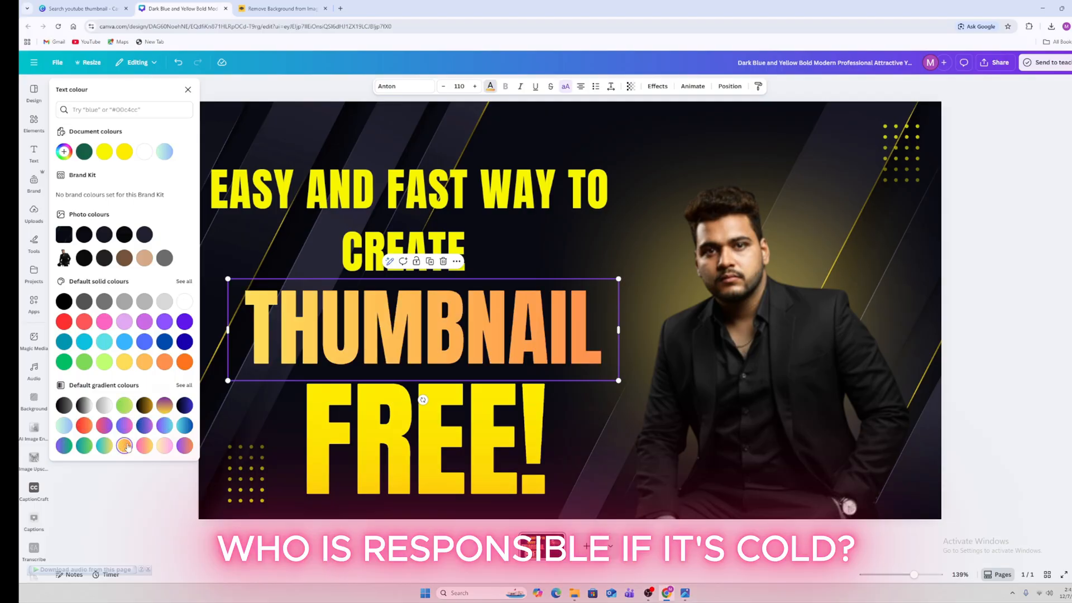
click(144, 446)
click(164, 447)
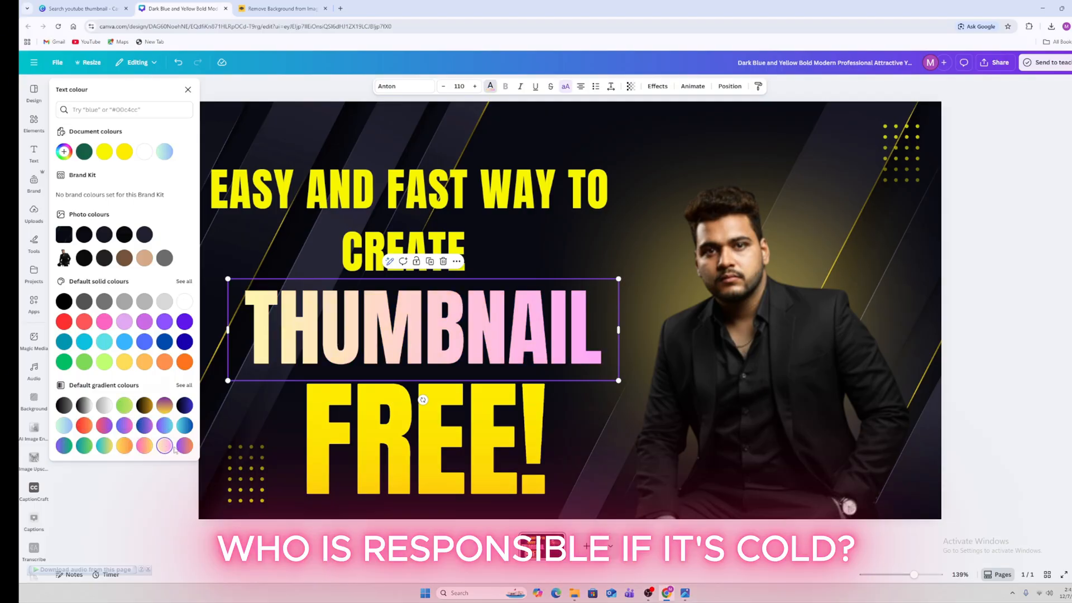
click(179, 449)
click(123, 450)
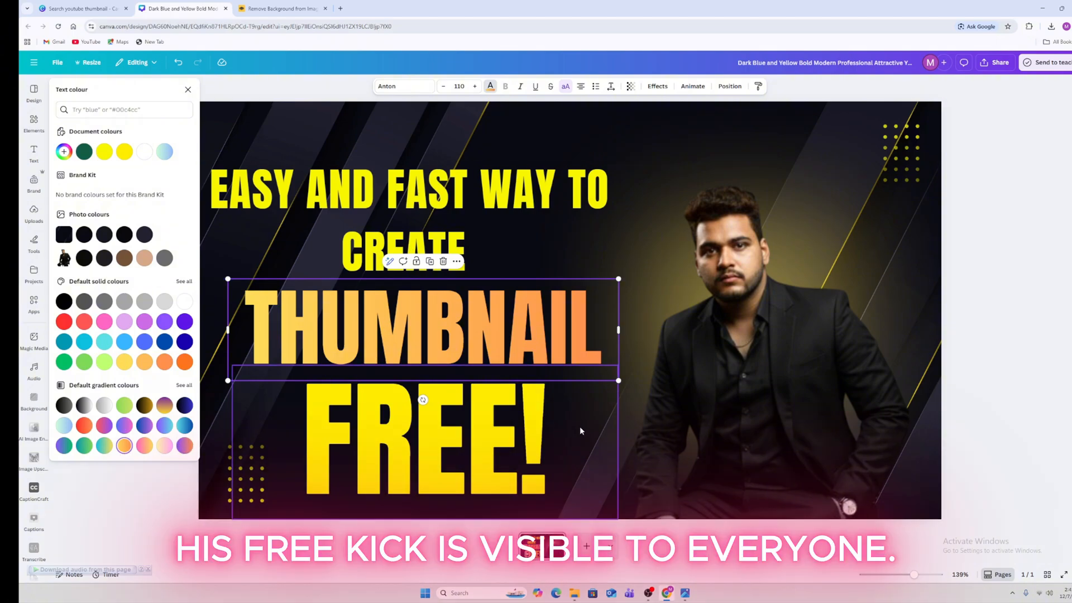
Give the FREE! text a red-to-orange gradient in place of yellow
click(475, 441)
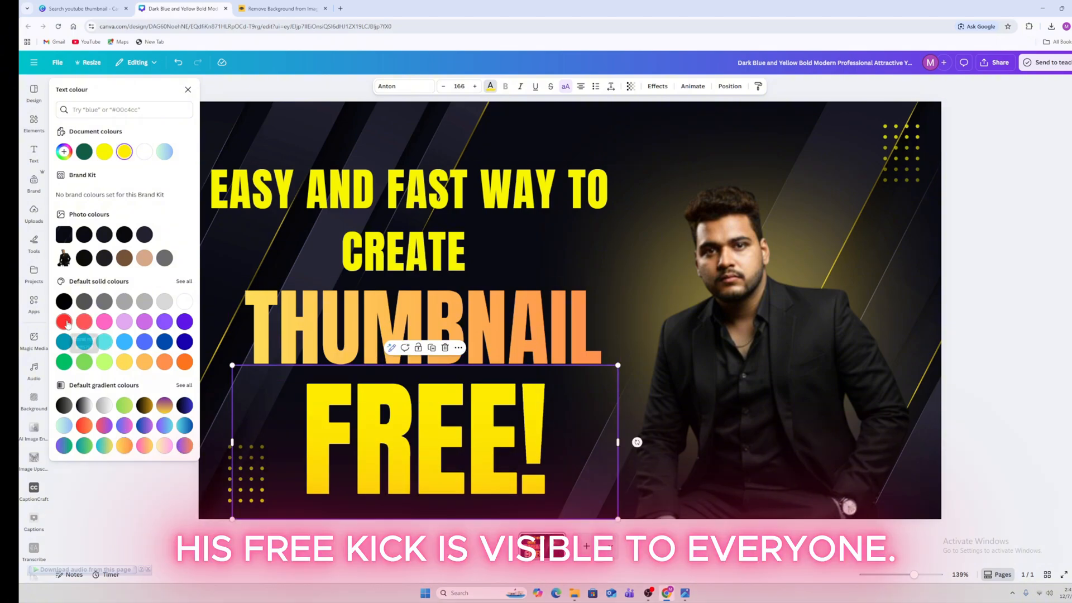
click(64, 322)
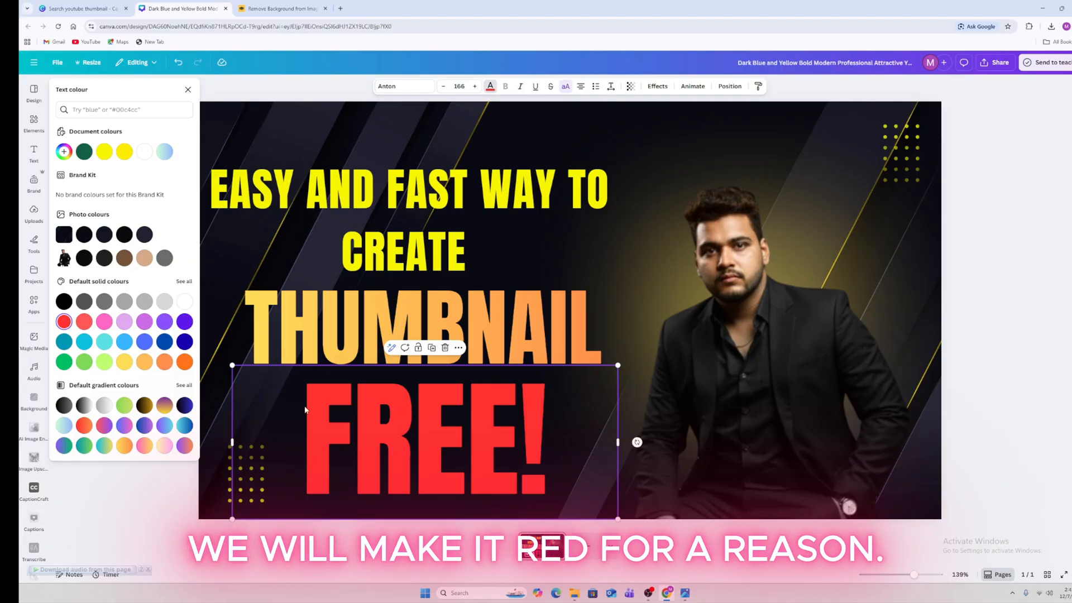
click(85, 426)
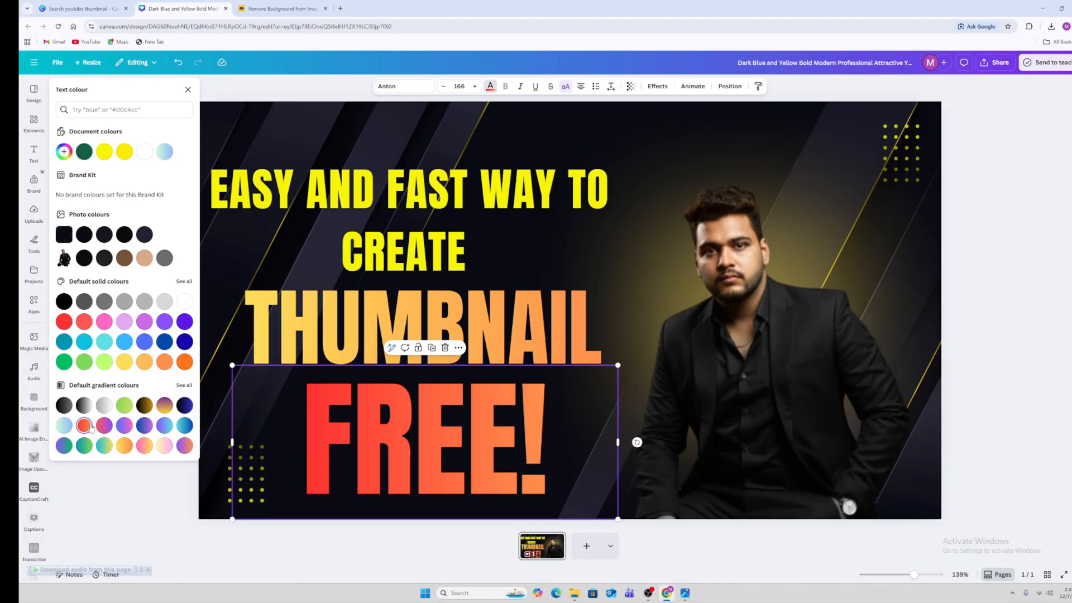
Deselect FREE!, review the Editing mode and Background options, then open a new Chrome tab
click(989, 312)
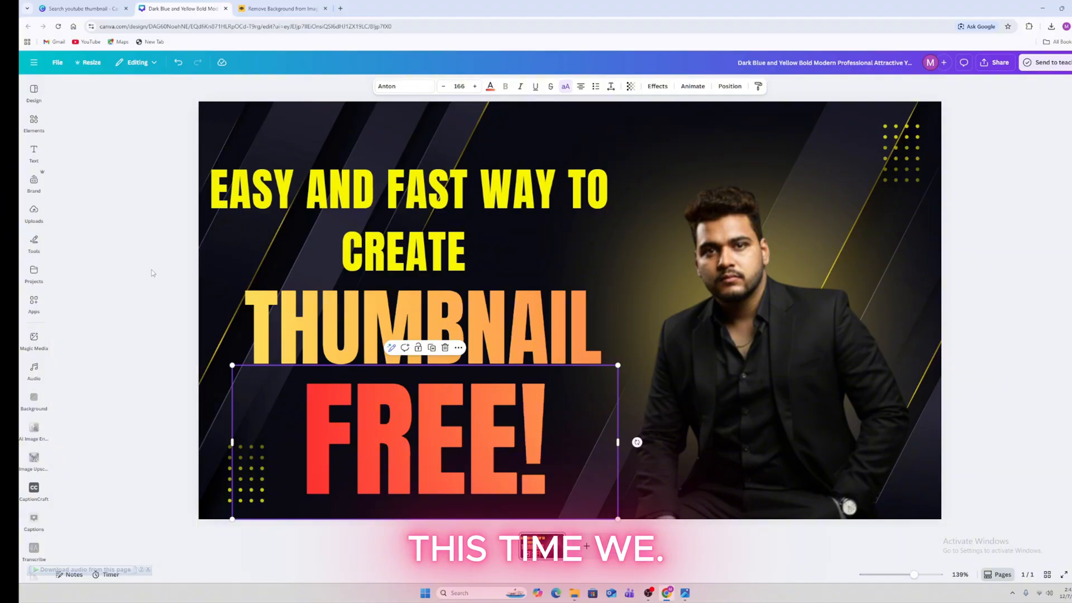
click(152, 234)
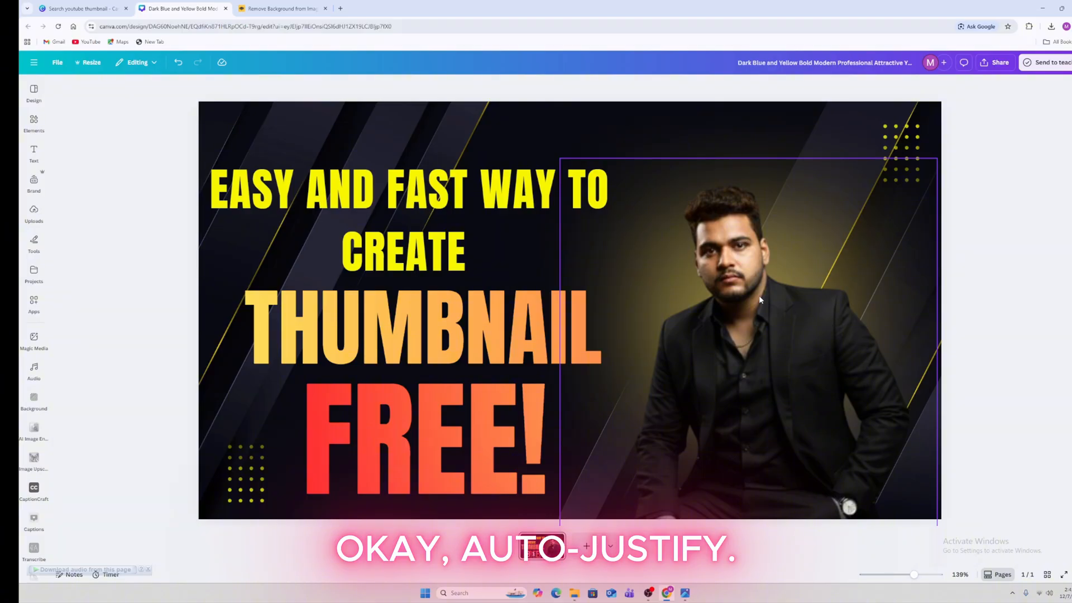
click(143, 63)
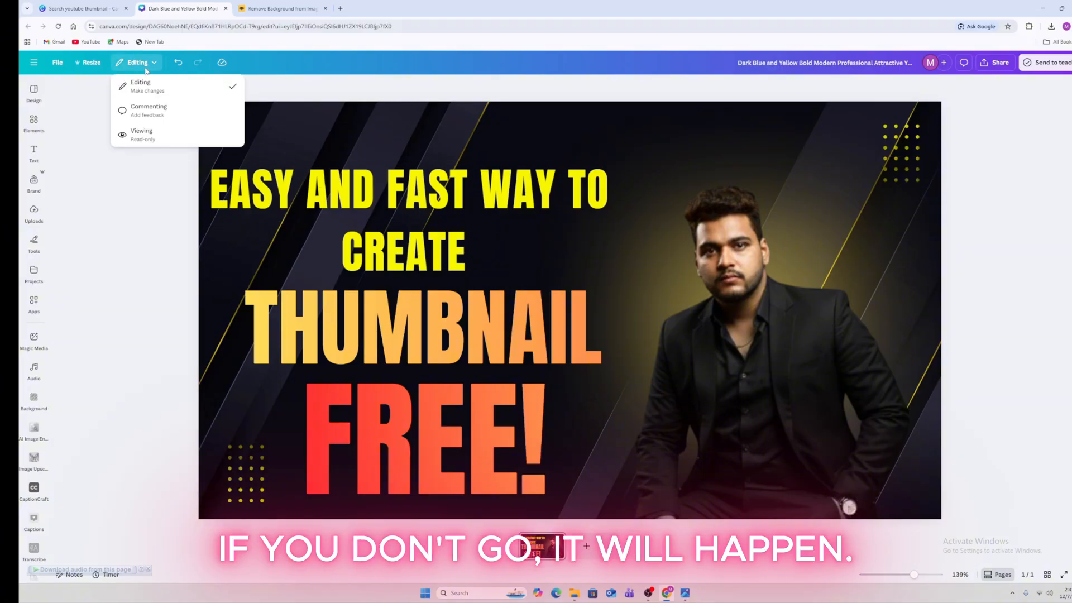
click(182, 267)
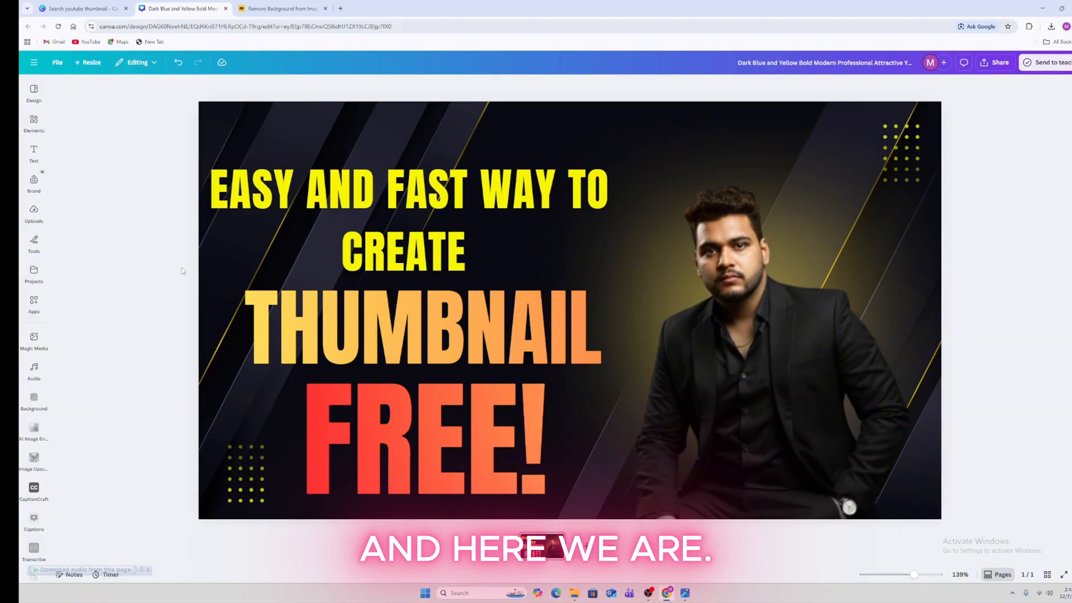
click(35, 394)
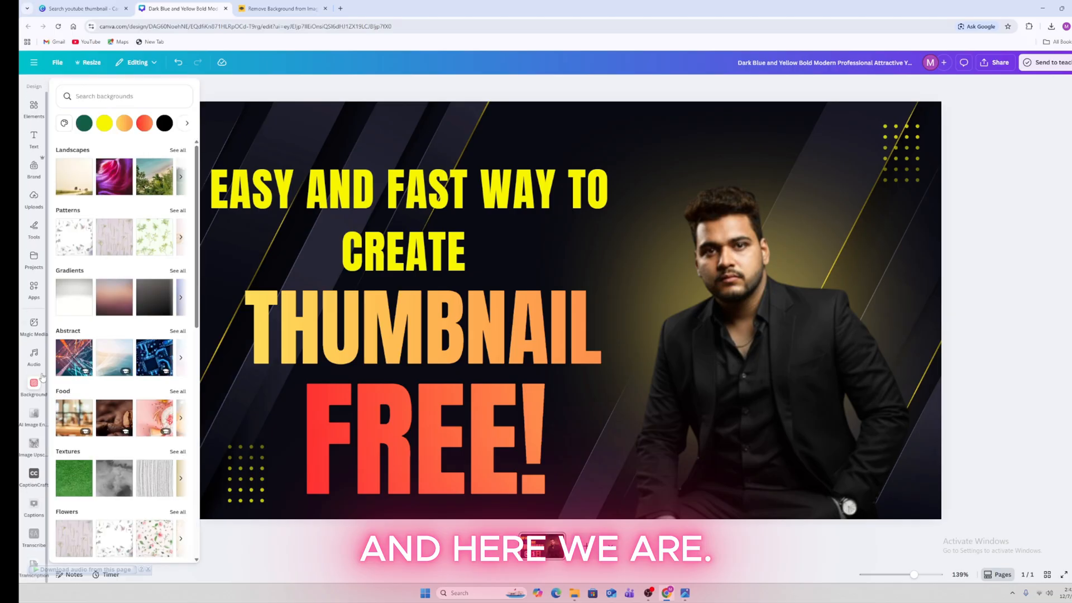
click(34, 357)
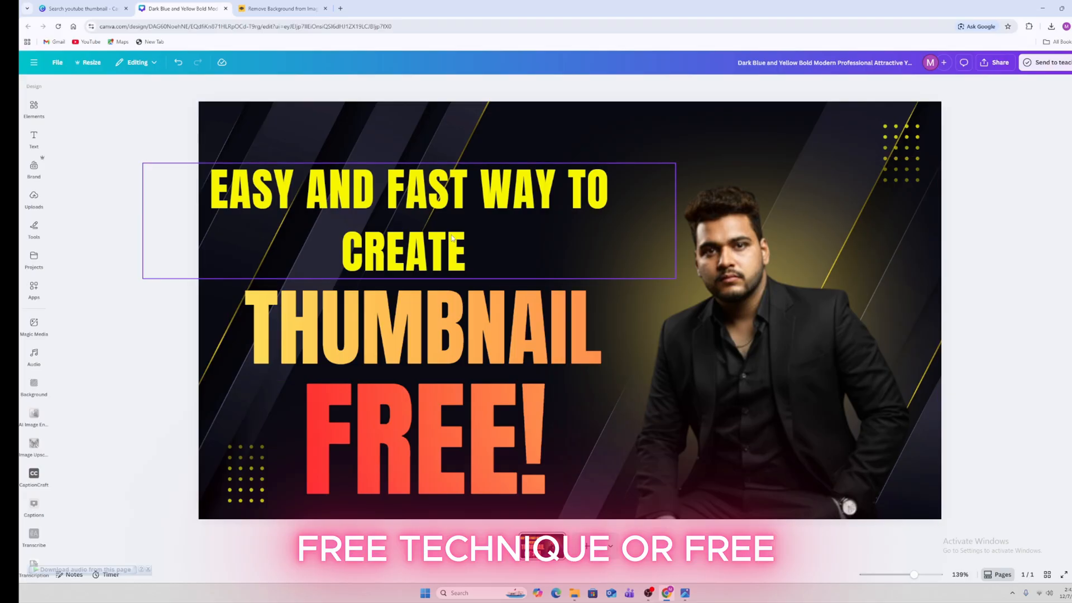
click(340, 9)
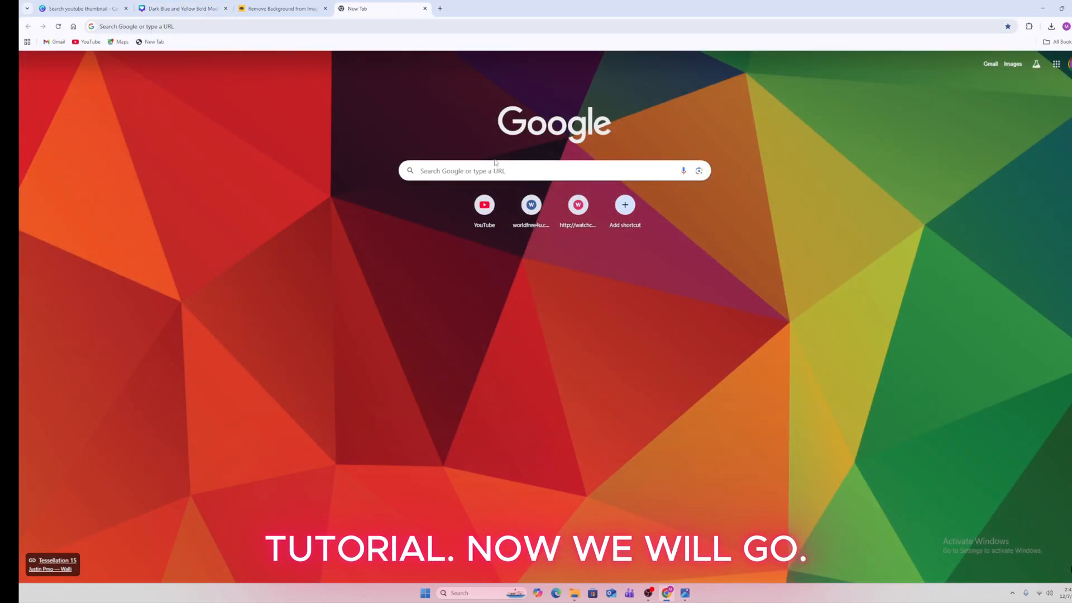
Search Google for 'google gemini' and open the Google Gemini site from the results
click(499, 169)
text(g)
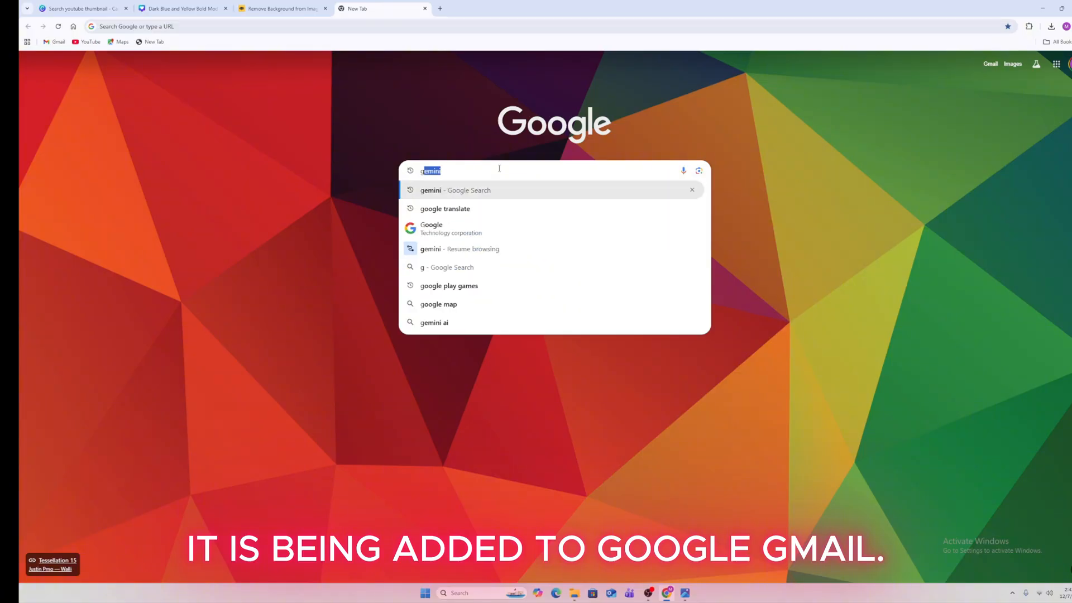
text(oogle )
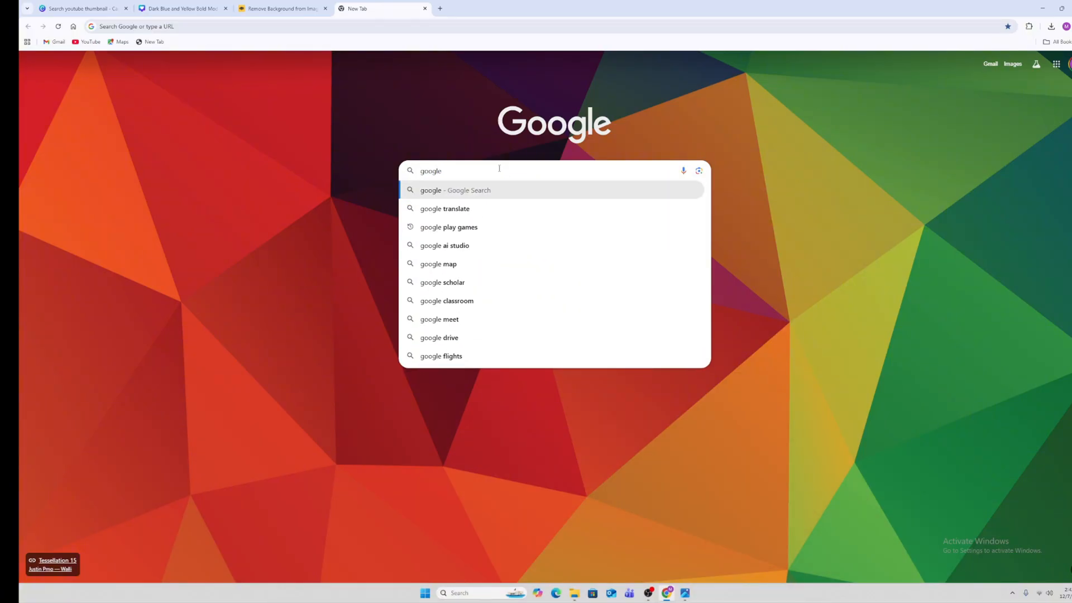
text(gem)
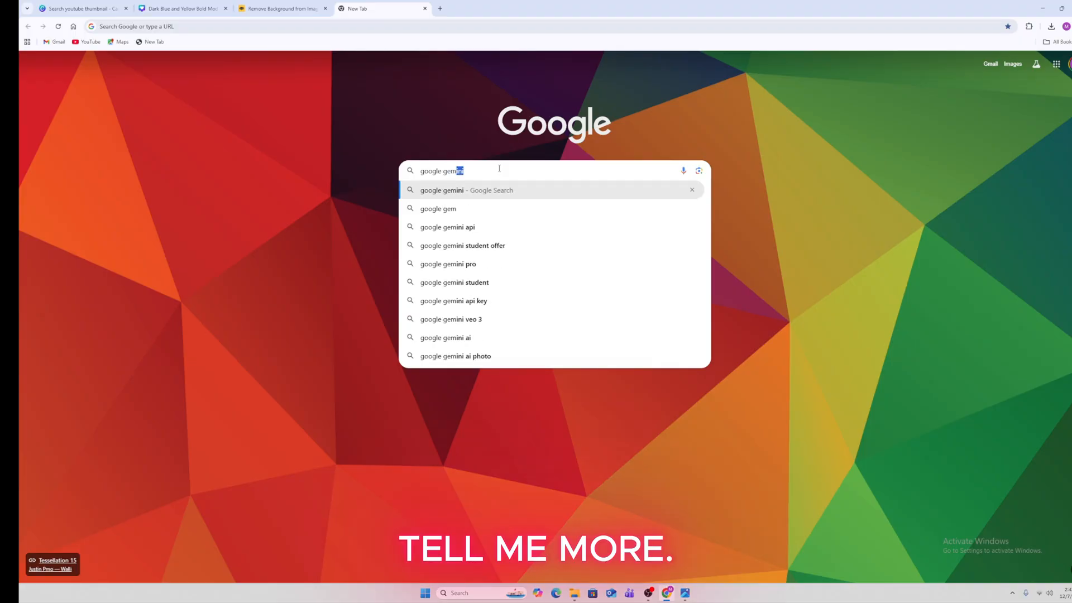
text(ini)
key(Return)
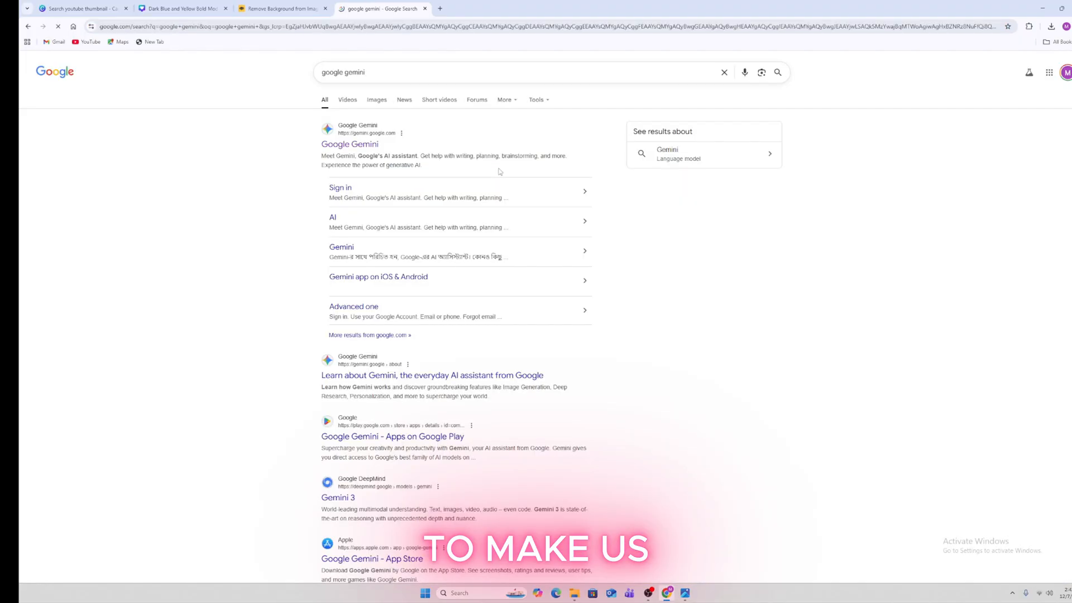
click(28, 26)
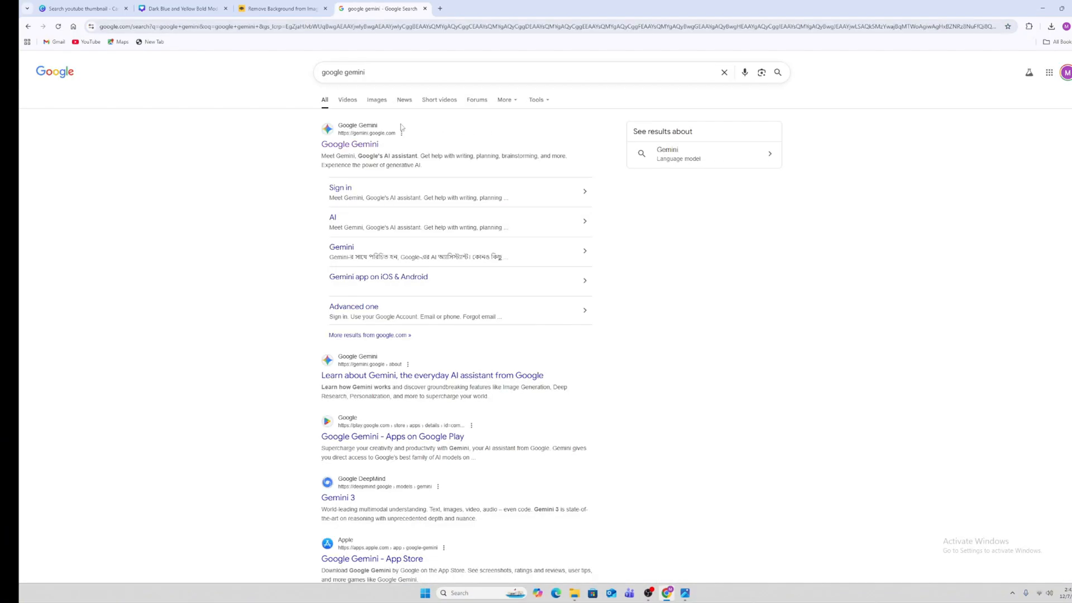
click(374, 144)
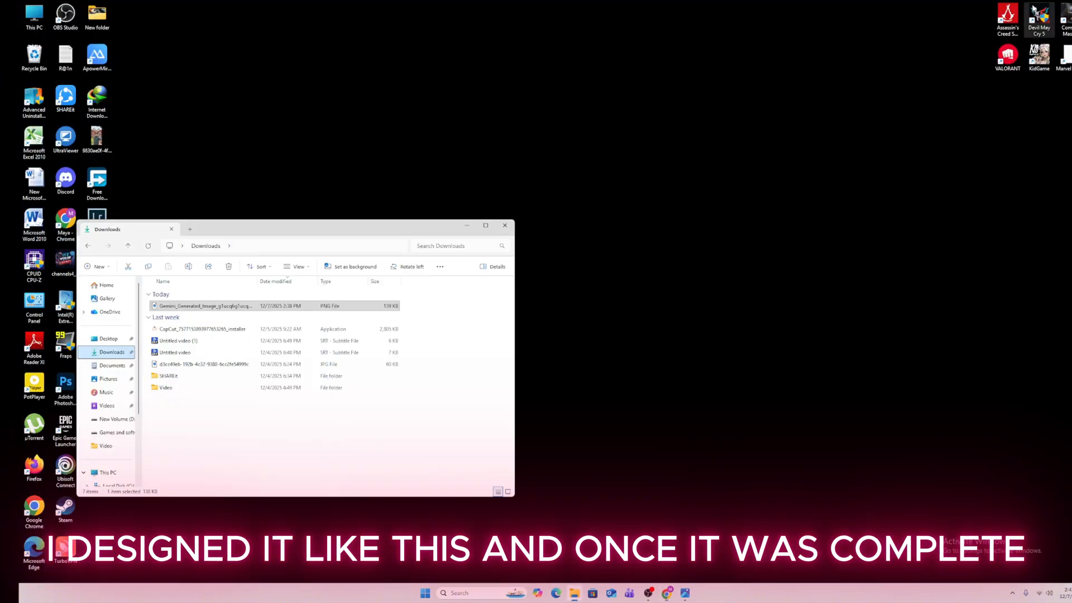
Minimize Chrome to check the Downloads folder, then restore it and return to the Canva tab
click(1042, 8)
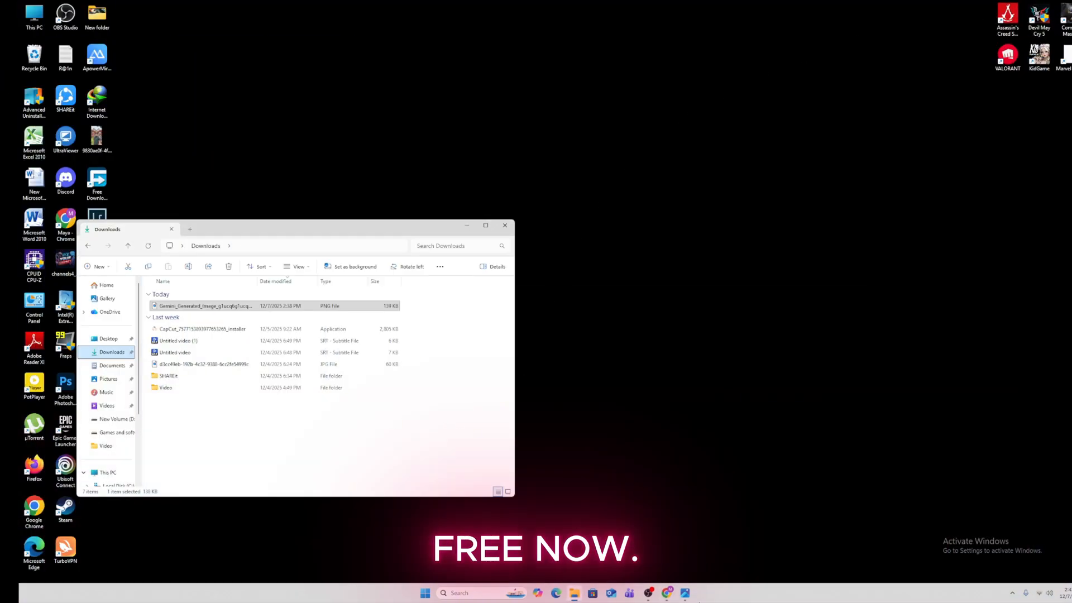
click(667, 593)
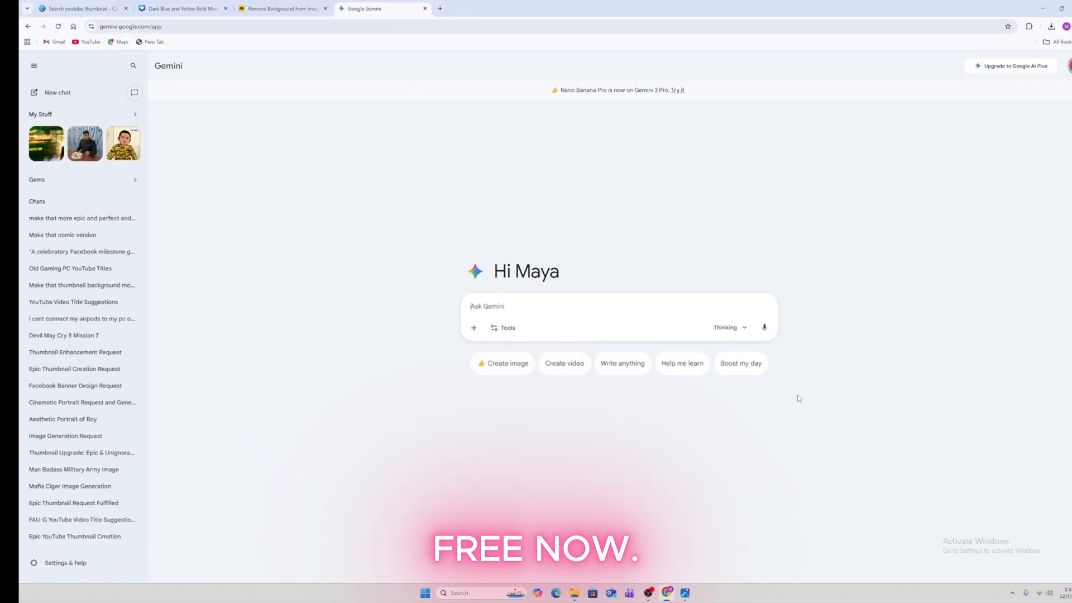
click(185, 9)
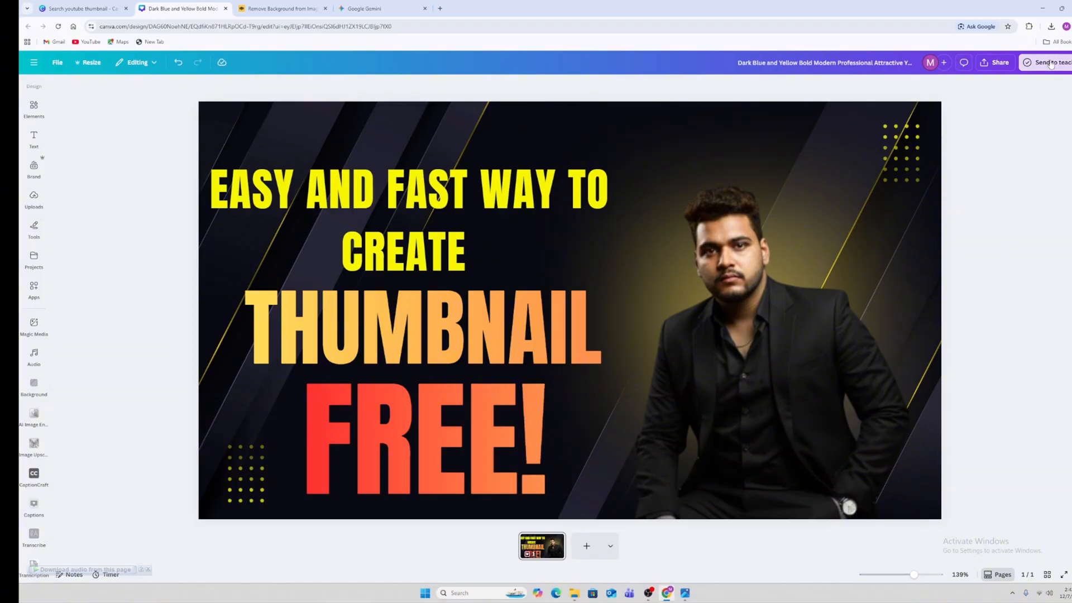
Dismiss the opened panel and click through the person photo, background image and page background
click(1049, 63)
click(880, 85)
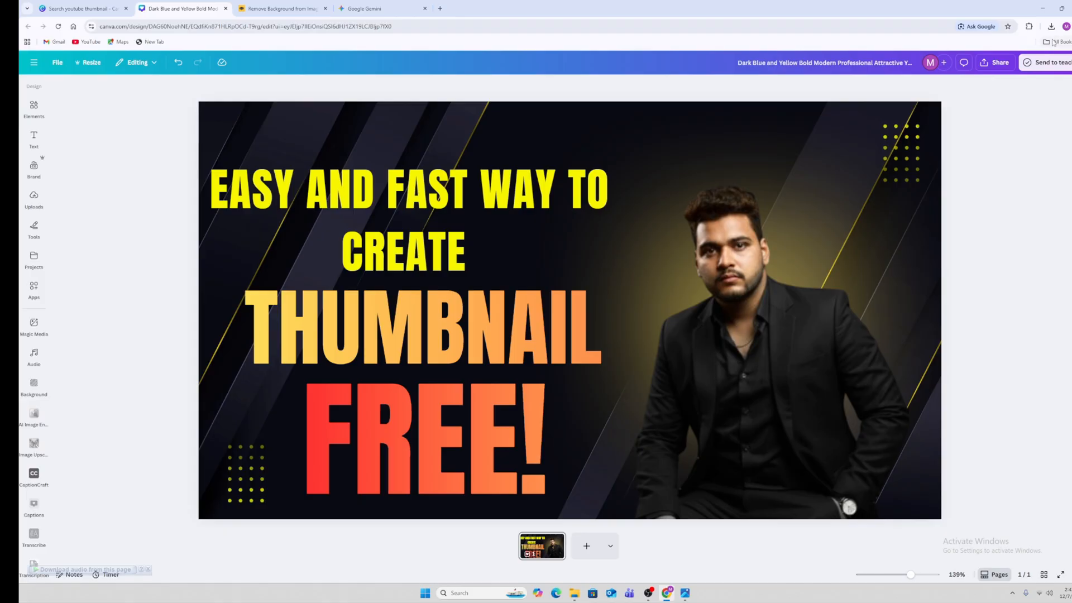
click(863, 143)
click(851, 123)
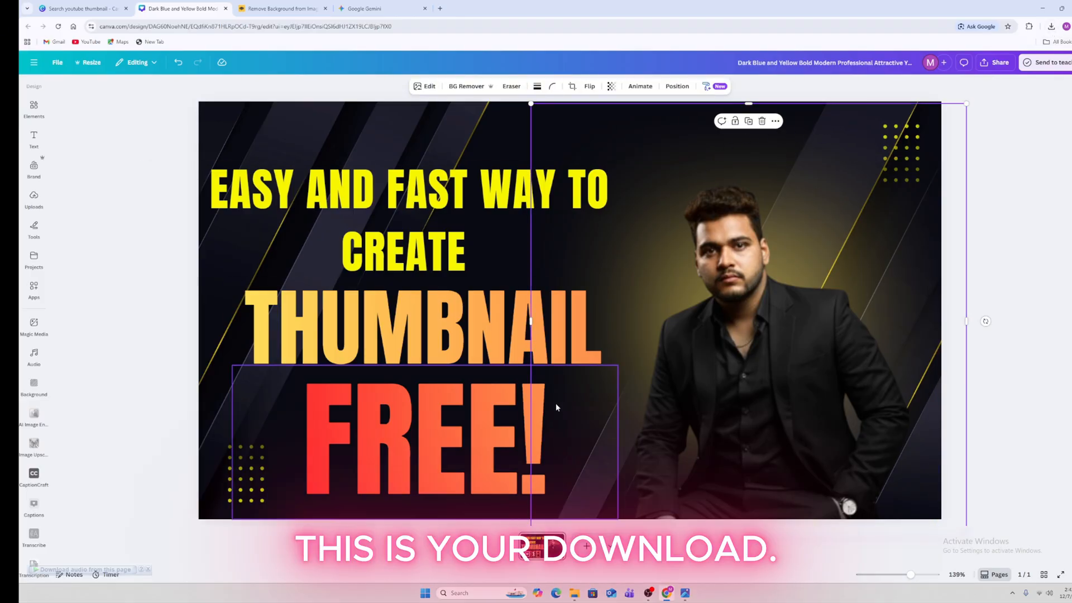
click(211, 410)
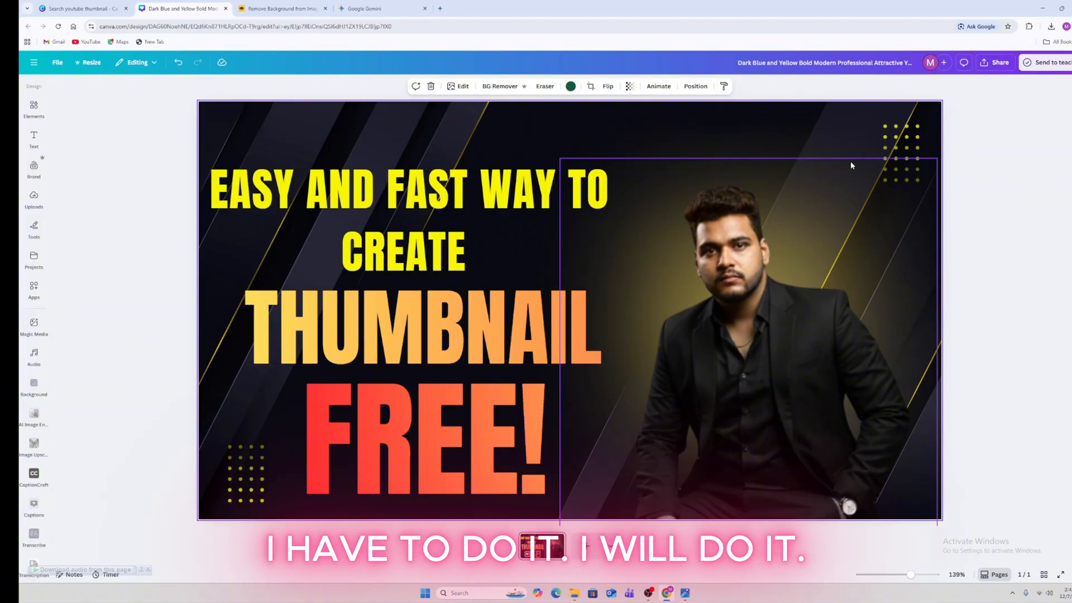
Download the thumbnail through Share as a 1280 × 720 PNG, then switch to Gemini
click(995, 62)
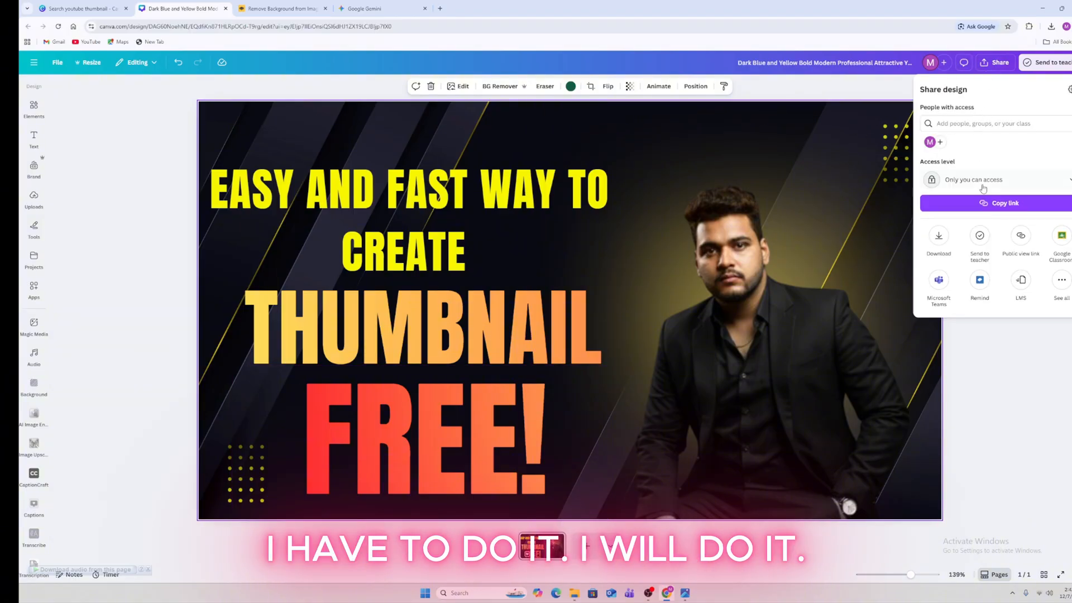
click(941, 241)
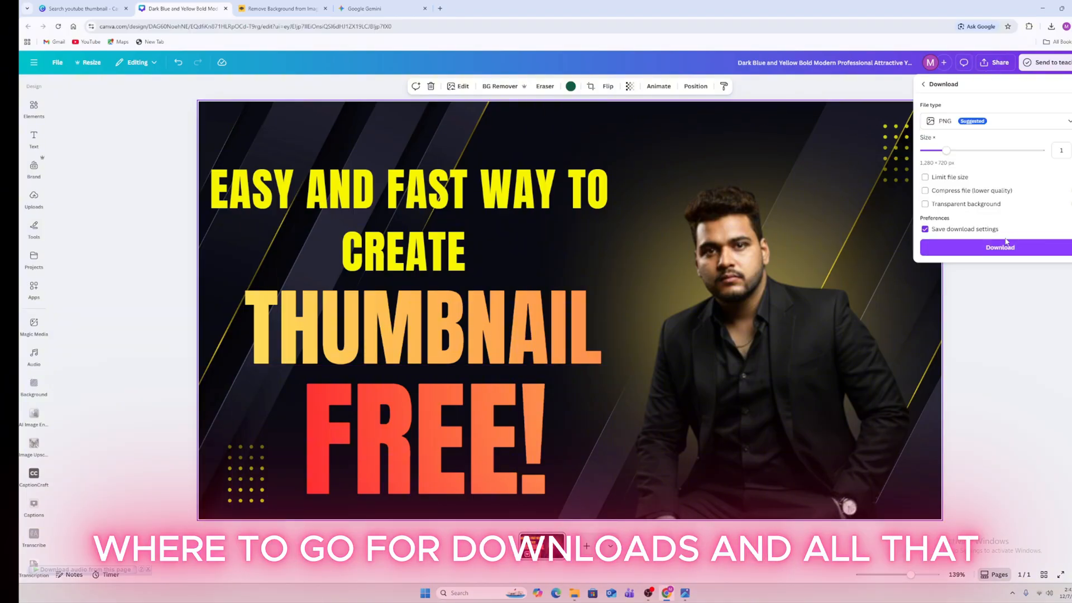
click(1003, 248)
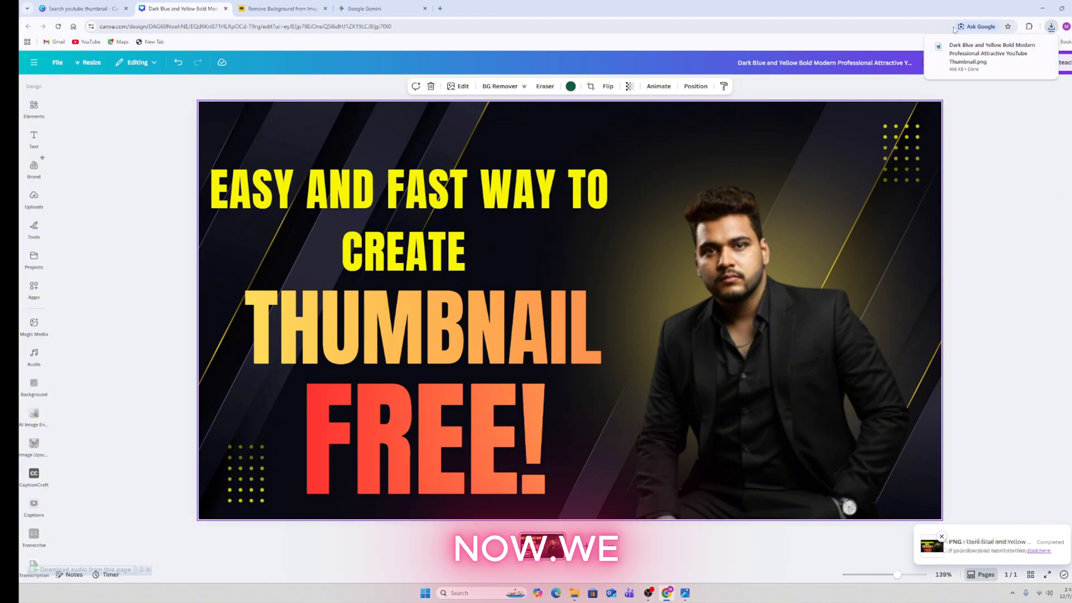
click(365, 8)
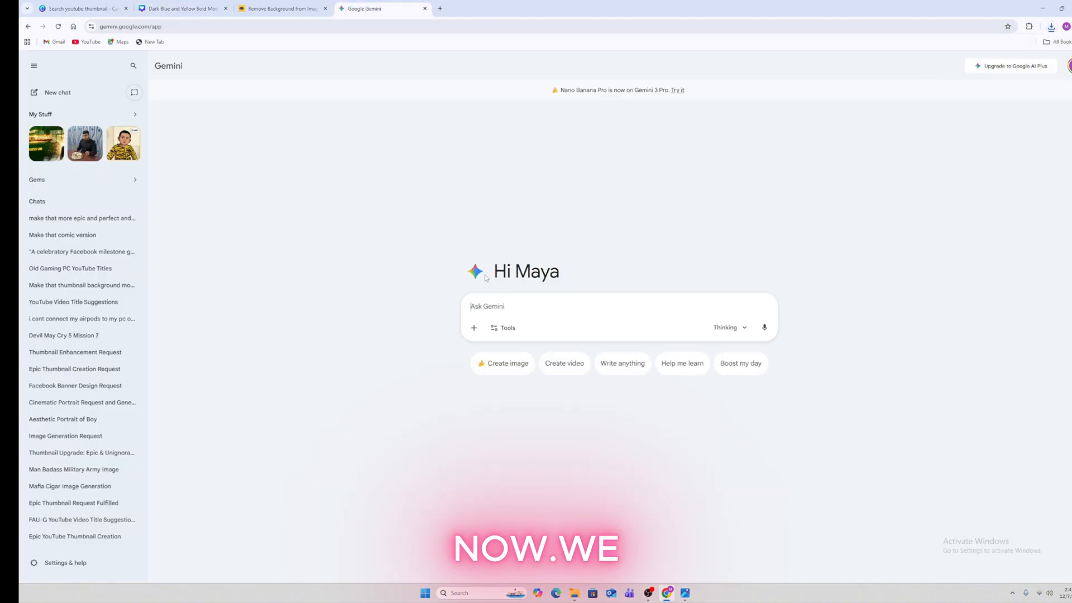
Turn on Gemini's Create image mode and attach the Dark Blue and Yellow thumbnail PNG from Downloads
click(512, 364)
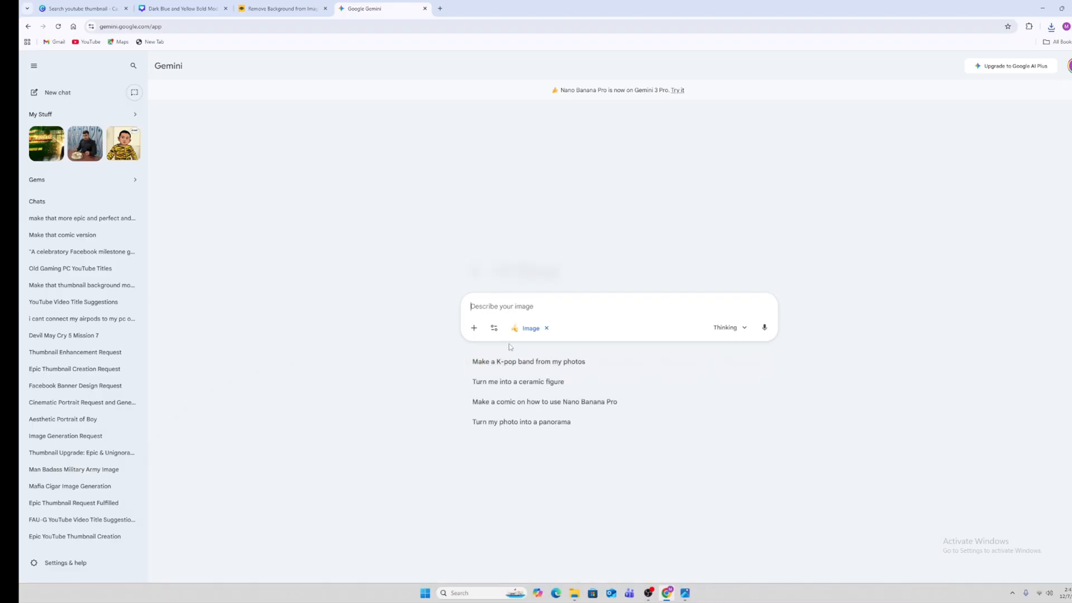
click(474, 328)
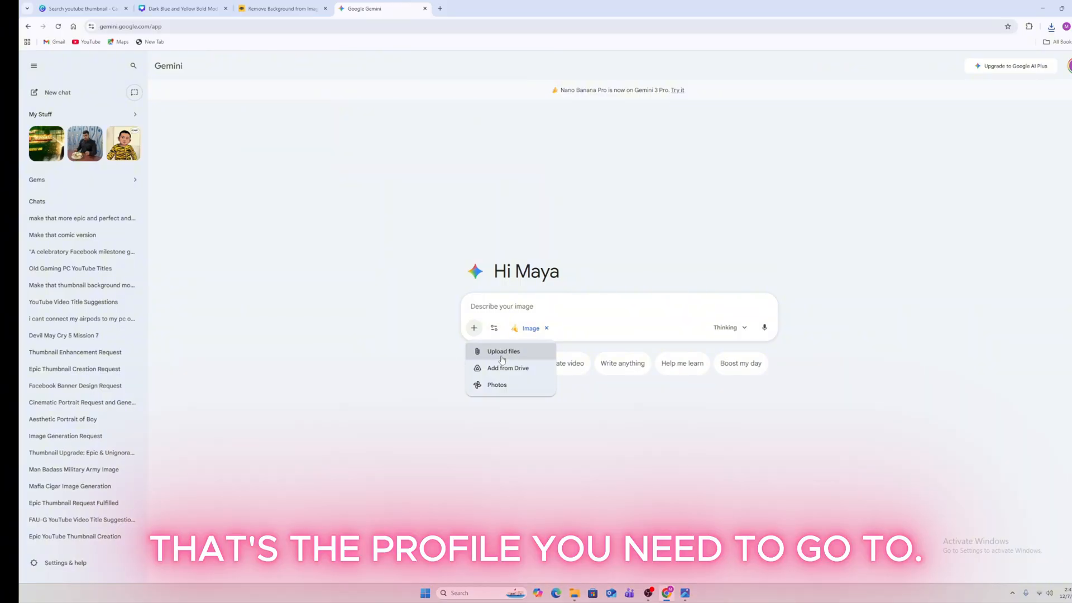
click(502, 352)
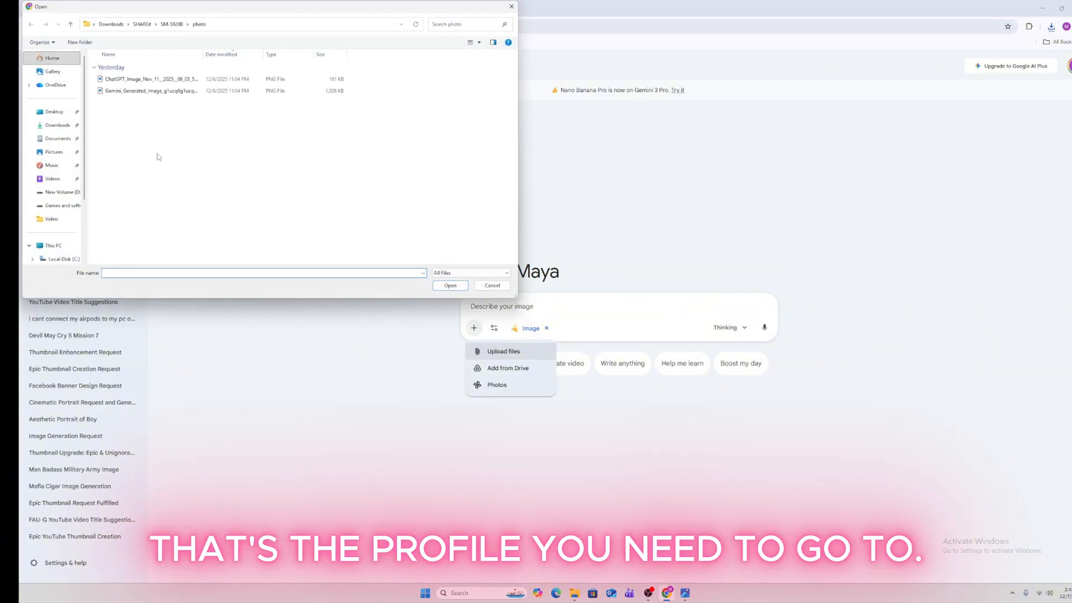
click(58, 126)
click(137, 82)
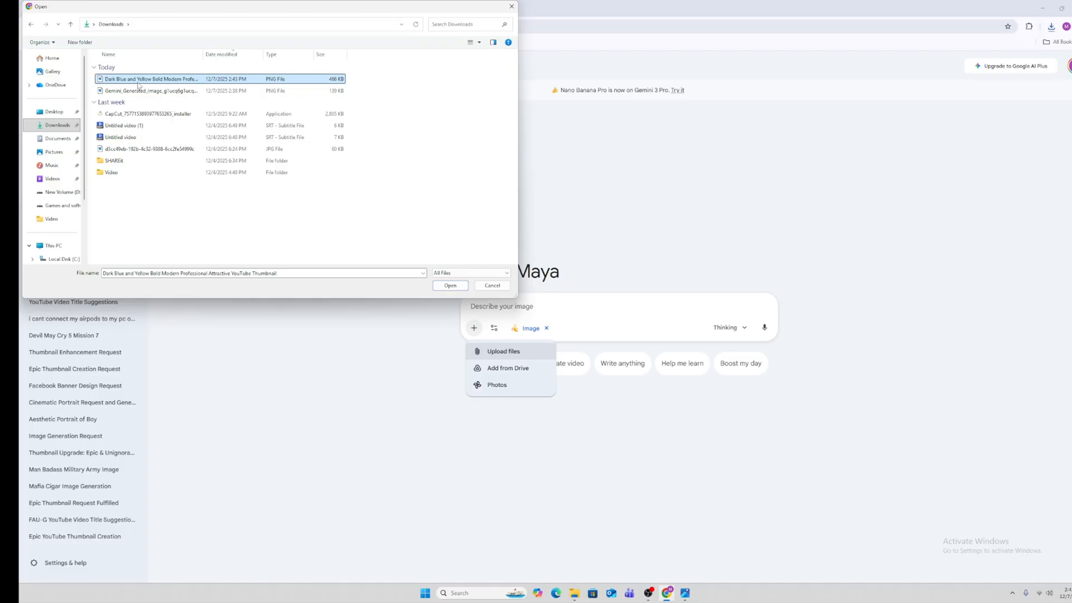
double_click(138, 85)
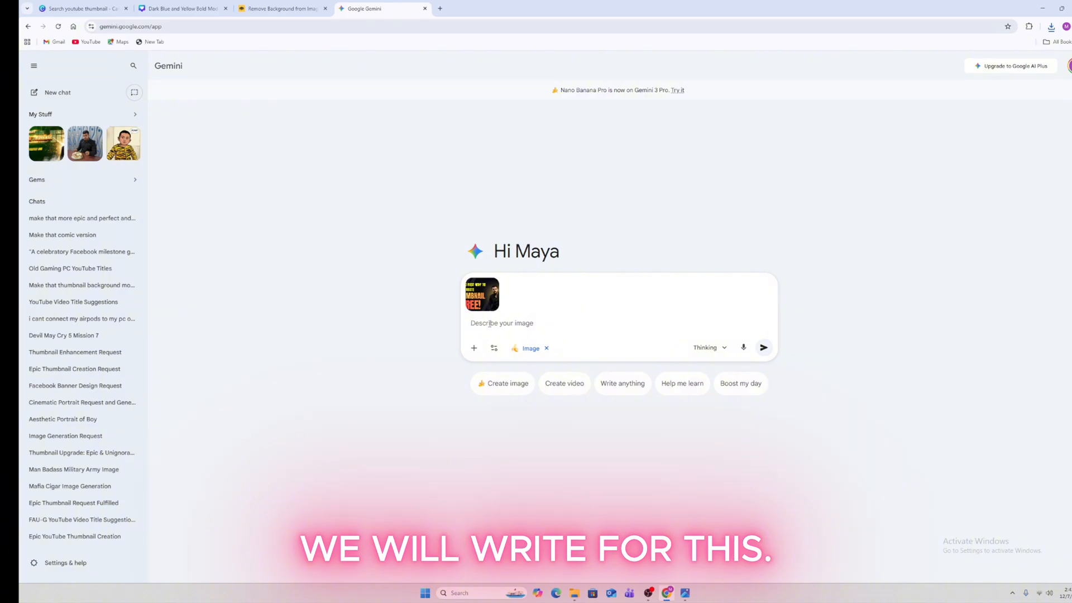
Send the prompt 'create that youtube thumbnail more epic and perfect to ard to viewers for ingnore'
text(create)
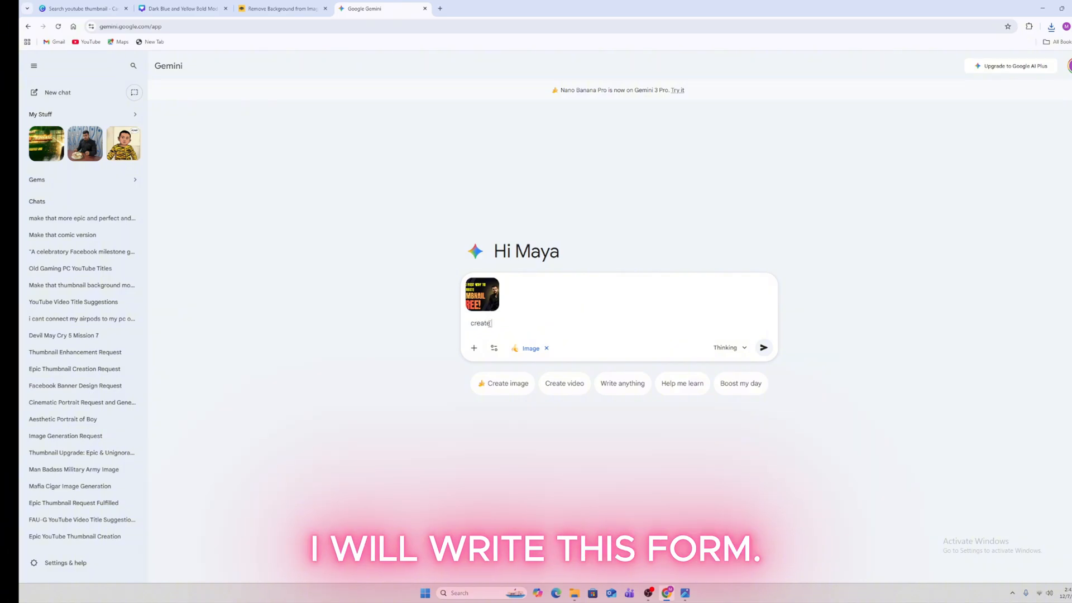
text( tha)
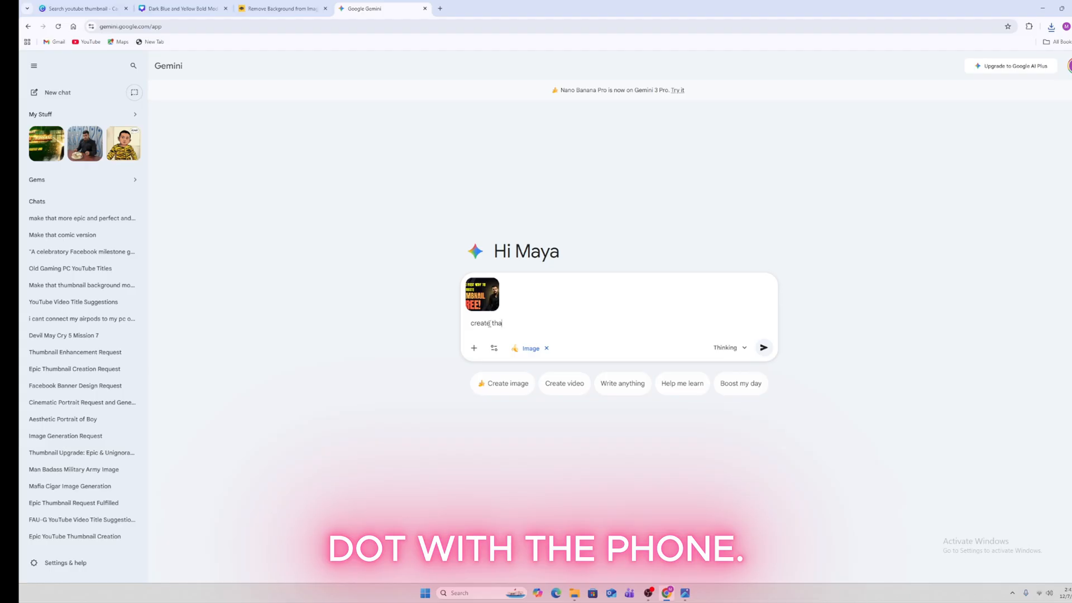
text(t yo)
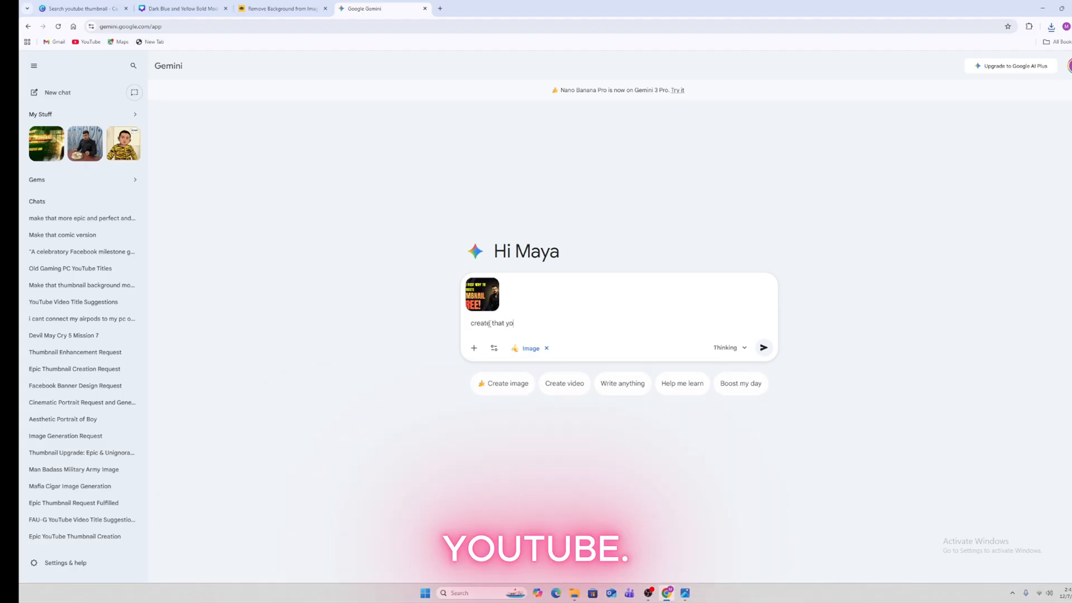
text(utube t)
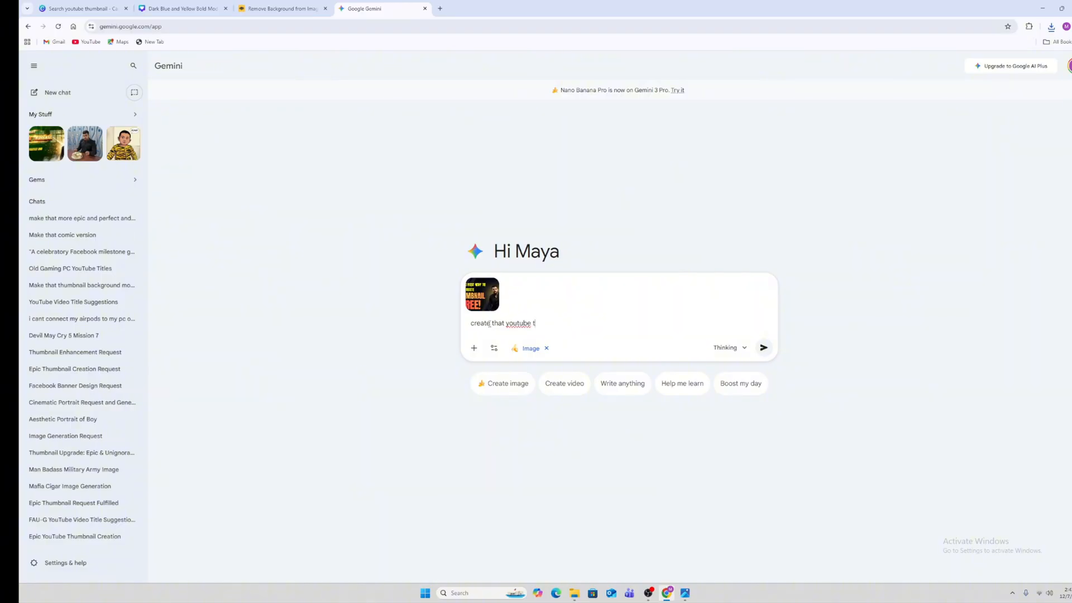
text(humbnail)
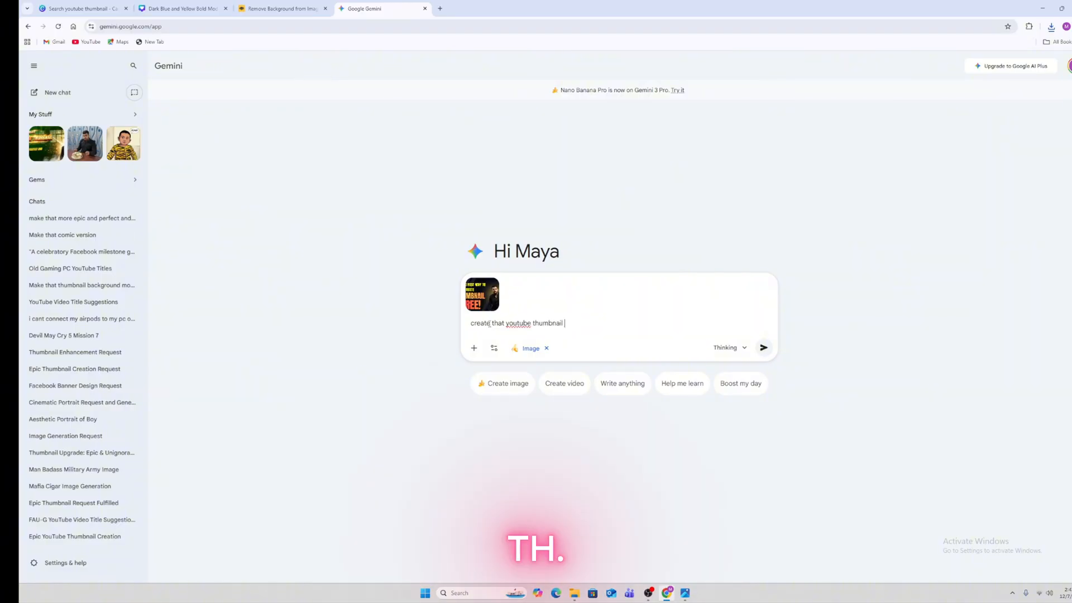
text( mo)
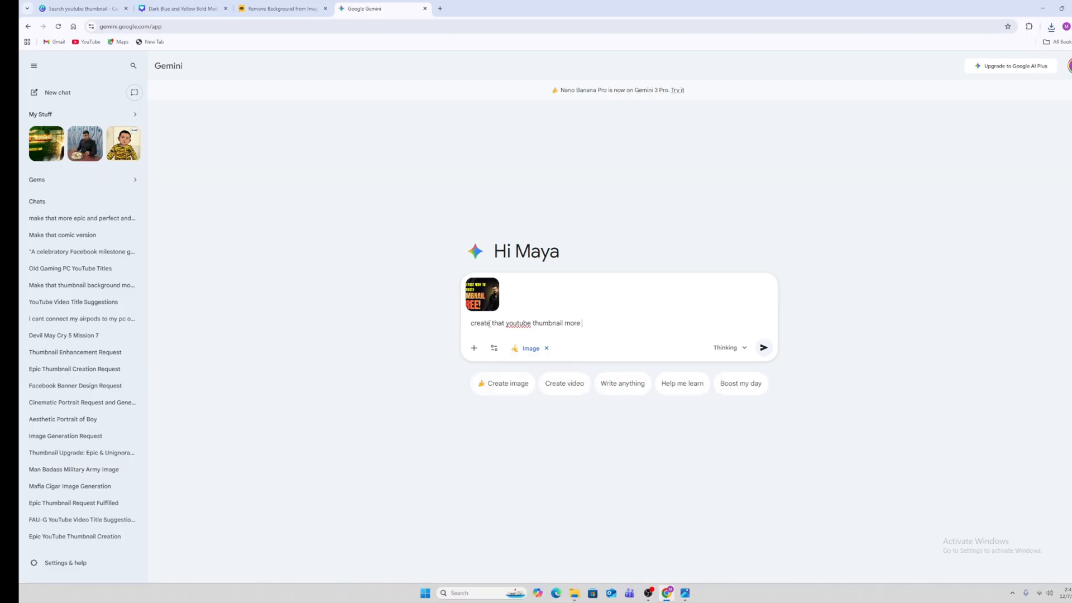
text(re epic and p)
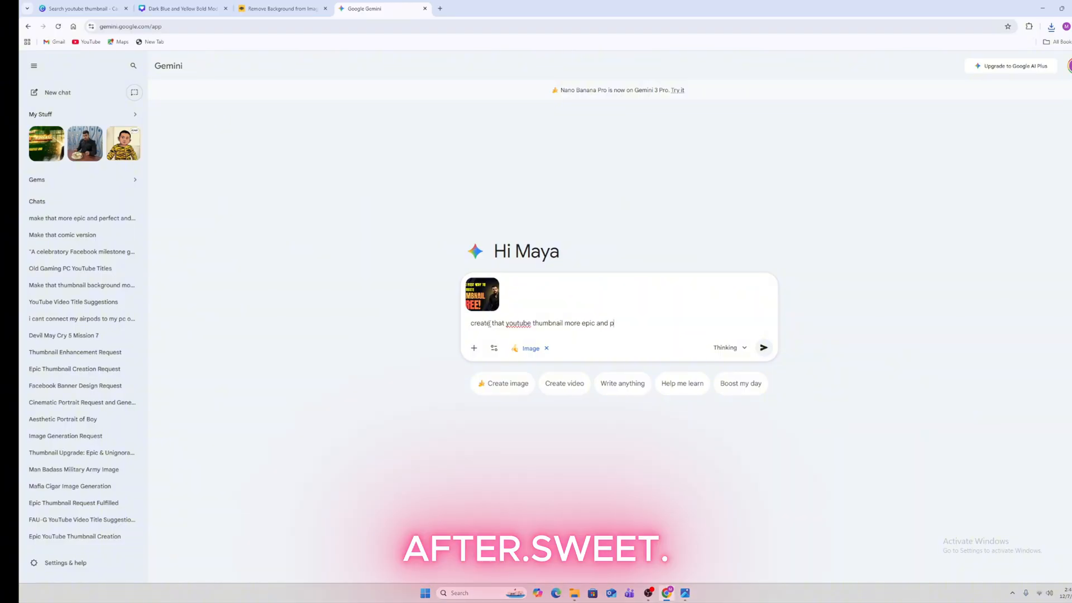
text(erfect t)
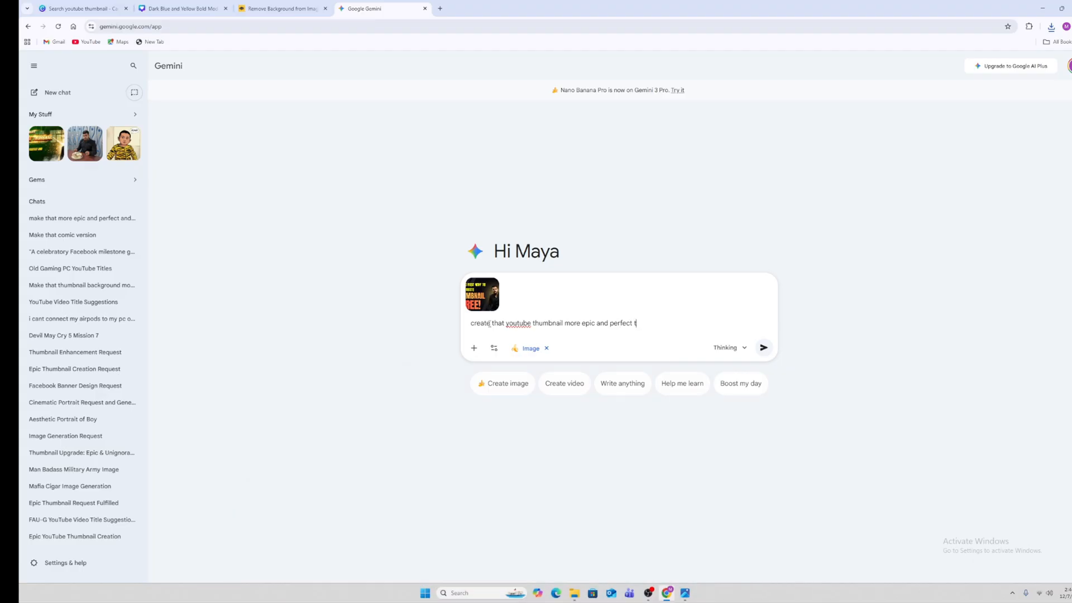
text(o)
text(ard )
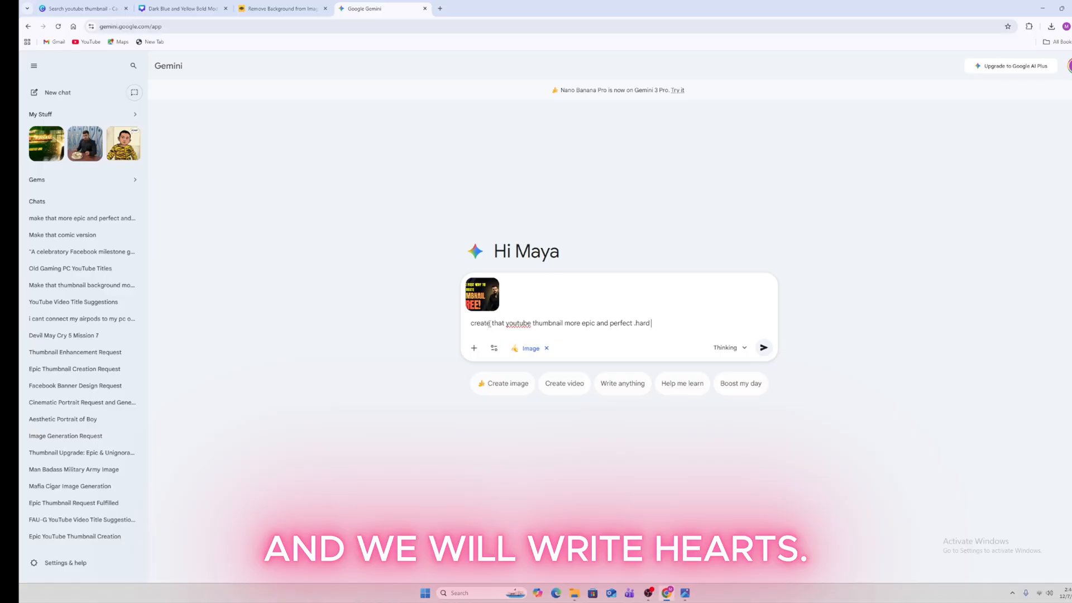
text(to)
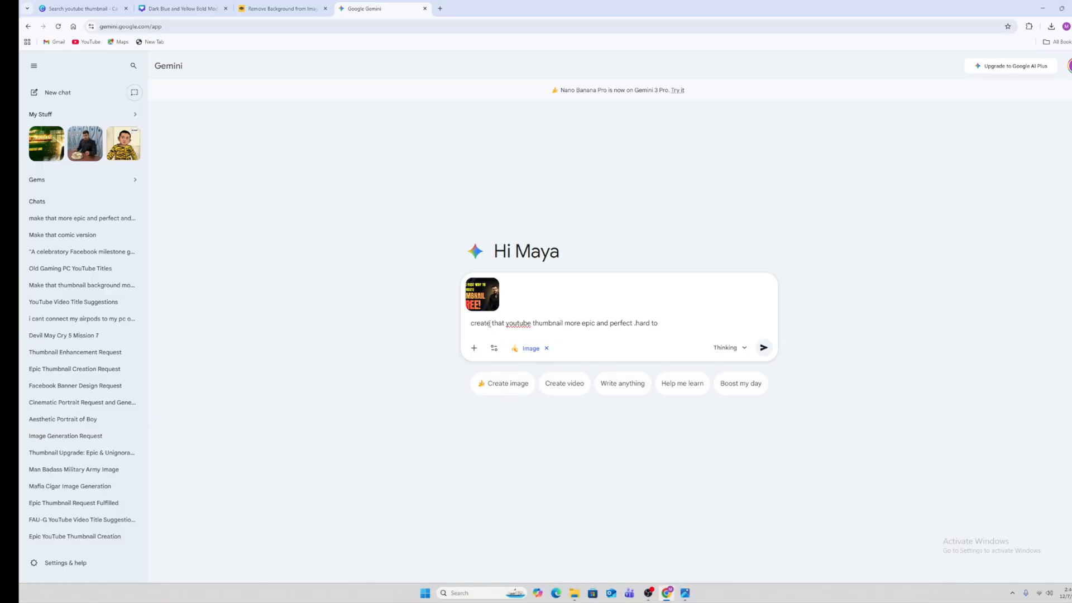
text( vi)
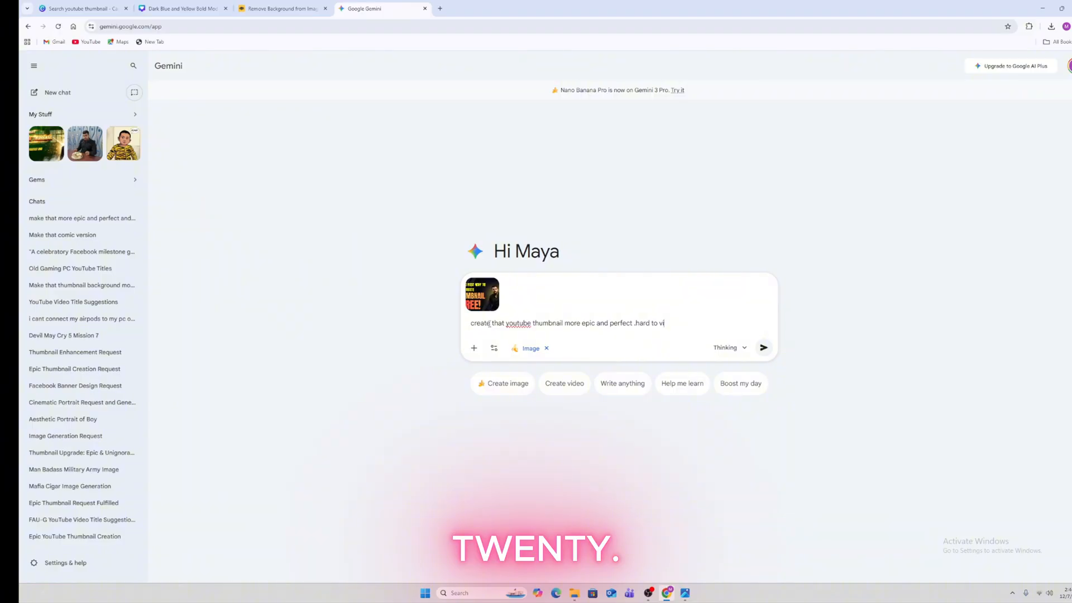
text(ew)
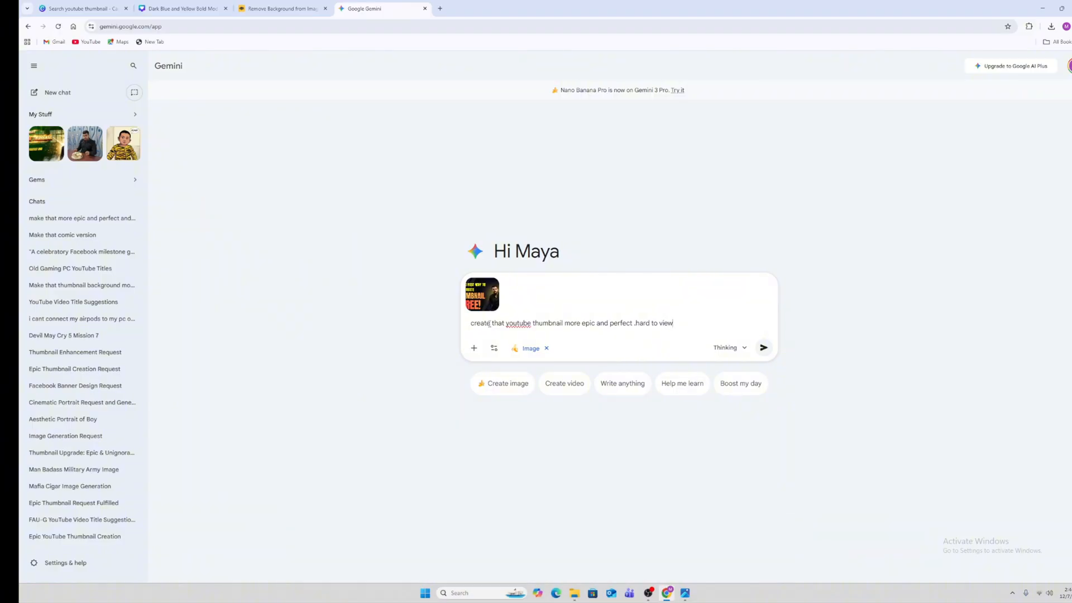
text(ers for ingno)
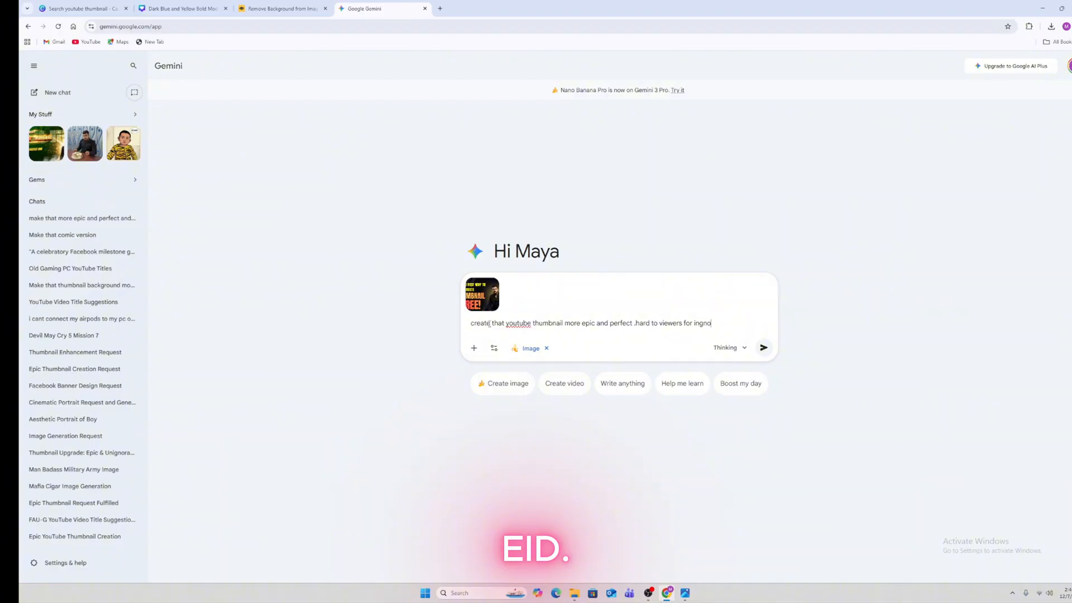
text(re)
key(Return)
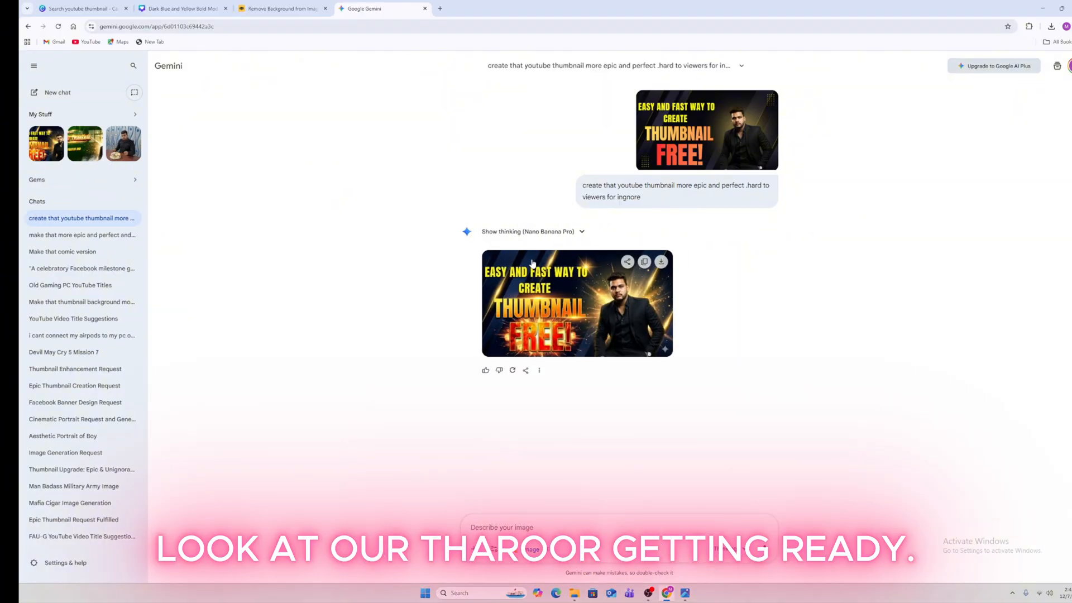
Download Gemini's remade thumbnail at full size from the image viewer, then return to Canva
click(642, 289)
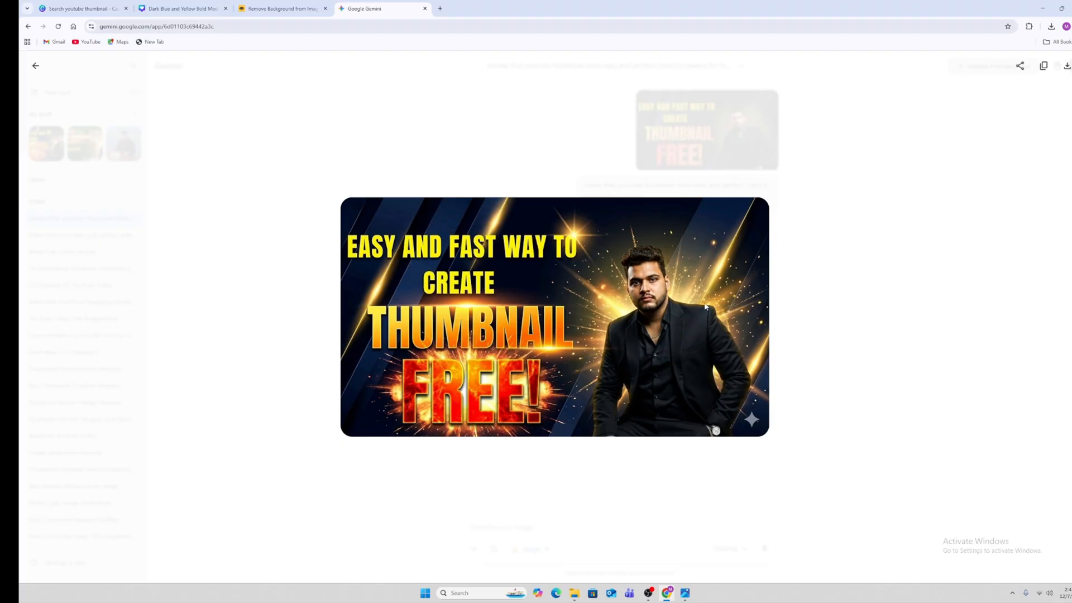
click(1067, 65)
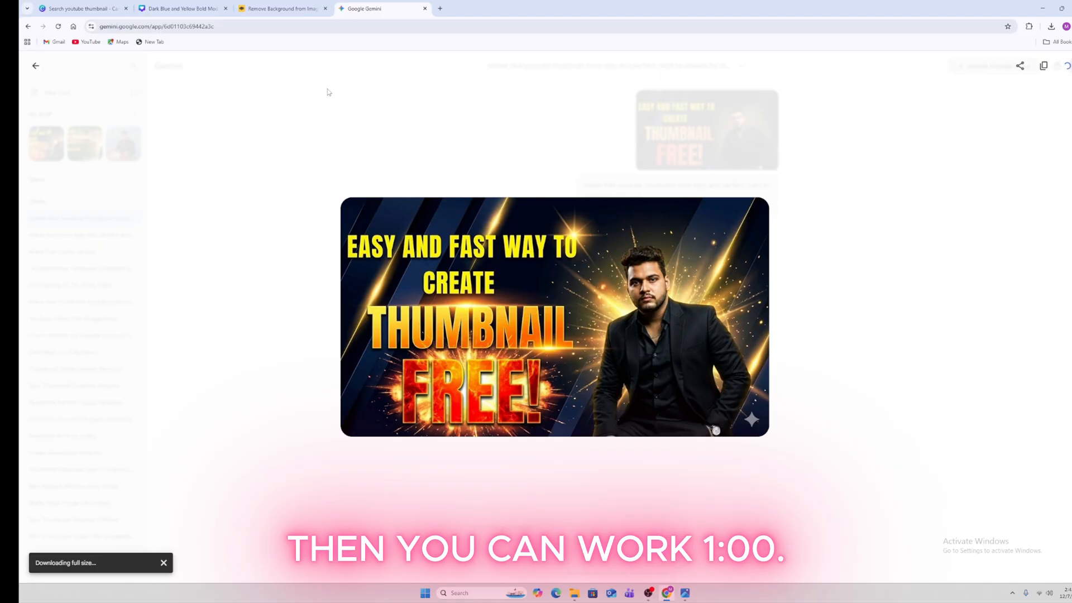
click(106, 7)
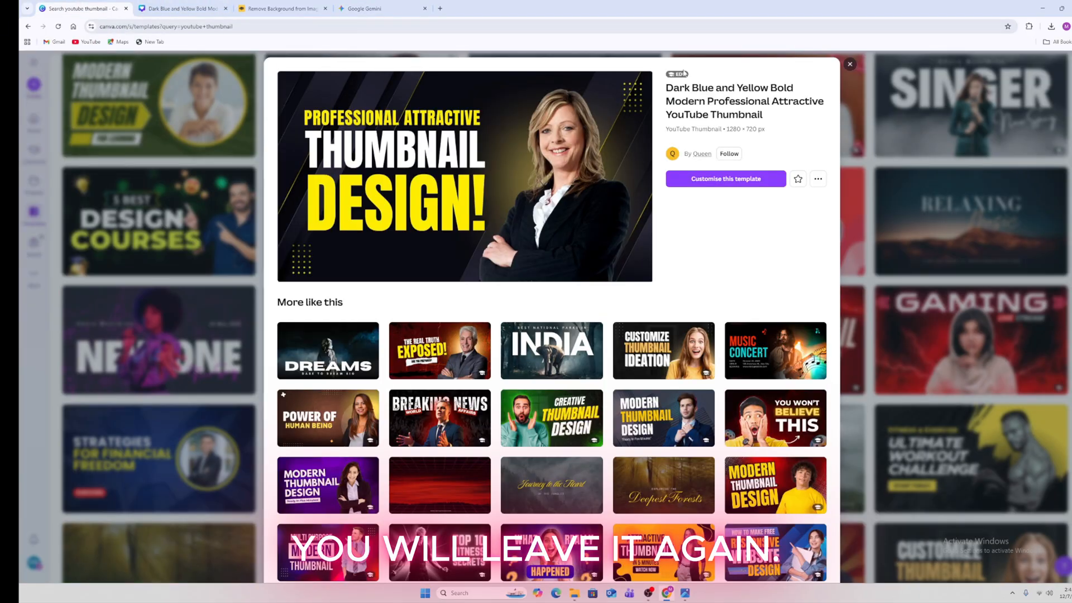
Close the template preview, open and dismiss Create, and go to the Projects page
click(850, 65)
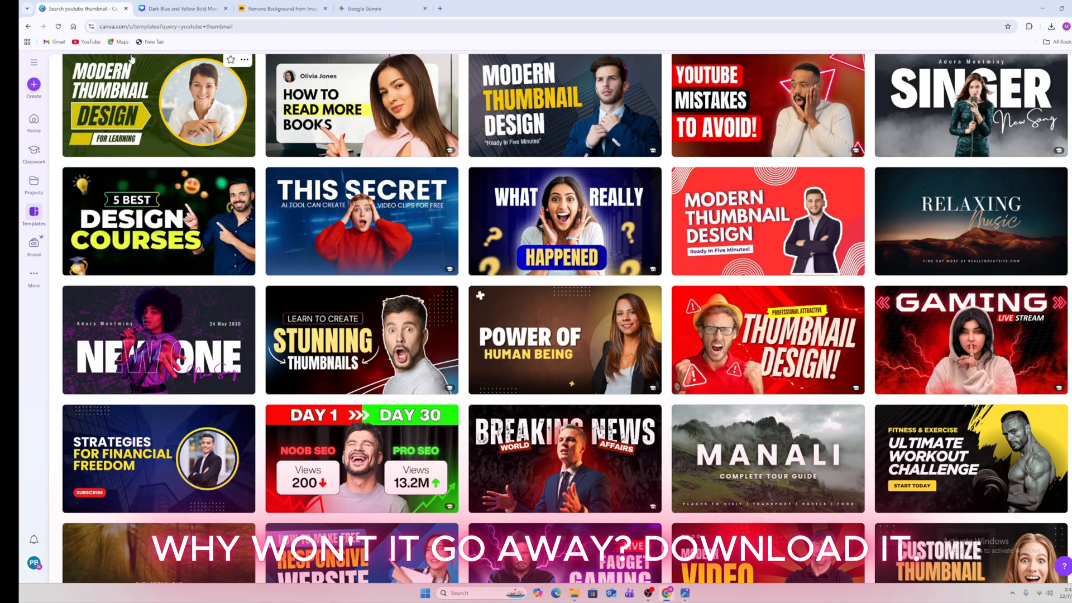
click(33, 84)
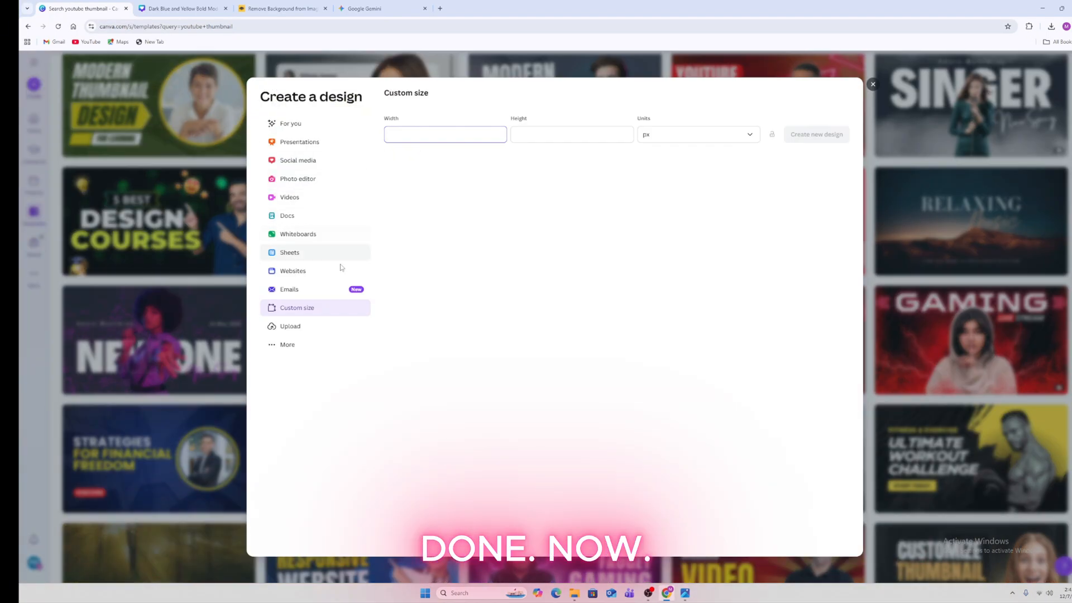
click(873, 84)
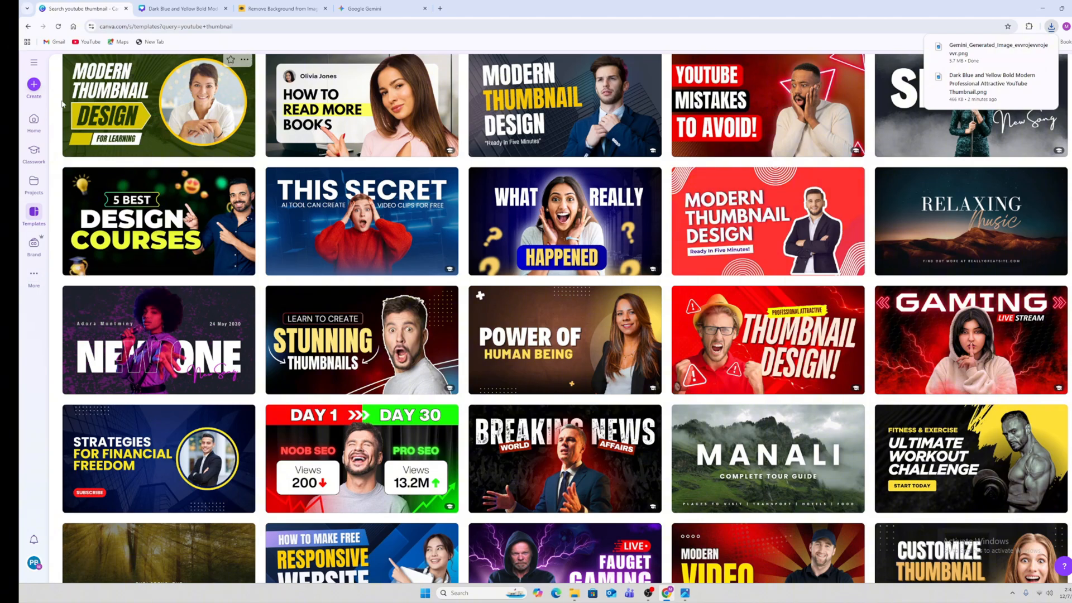
click(34, 180)
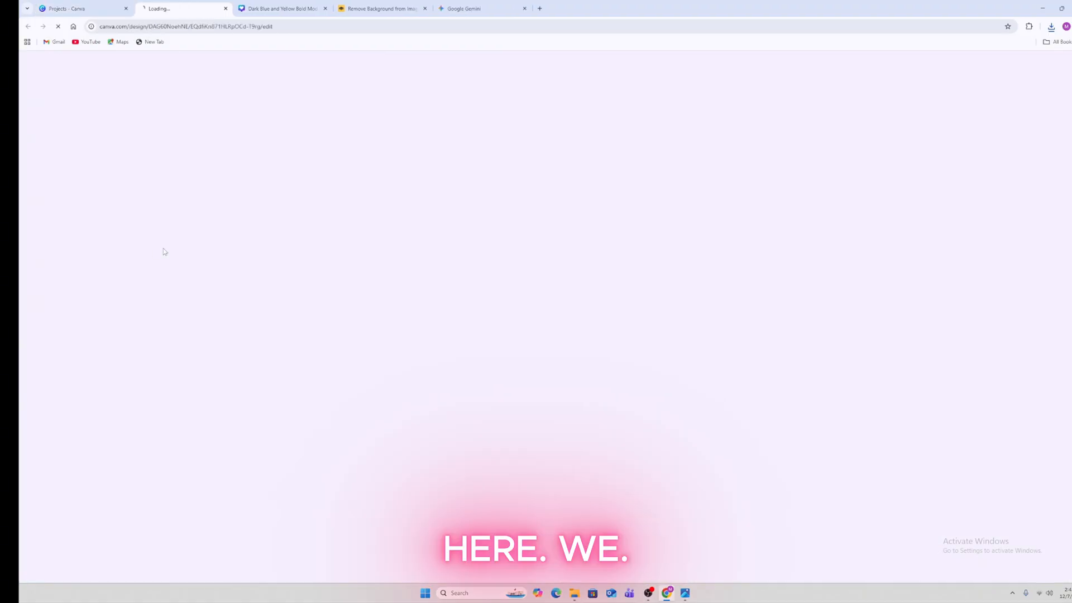
Open the Dark Blue and Yellow design and inspect its text, photo and background elements
click(103, 243)
click(615, 250)
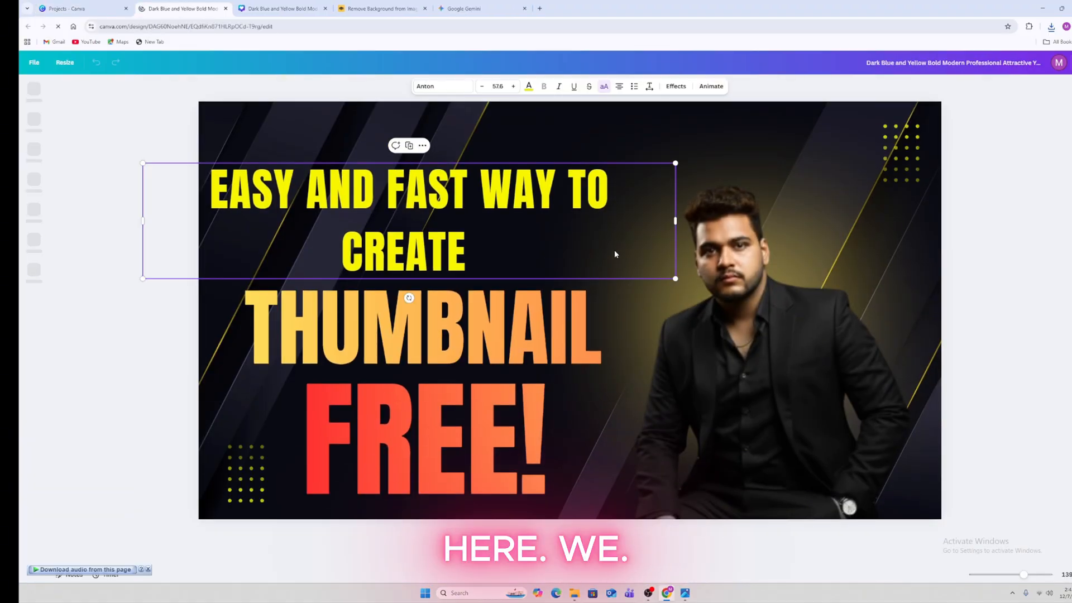
click(631, 290)
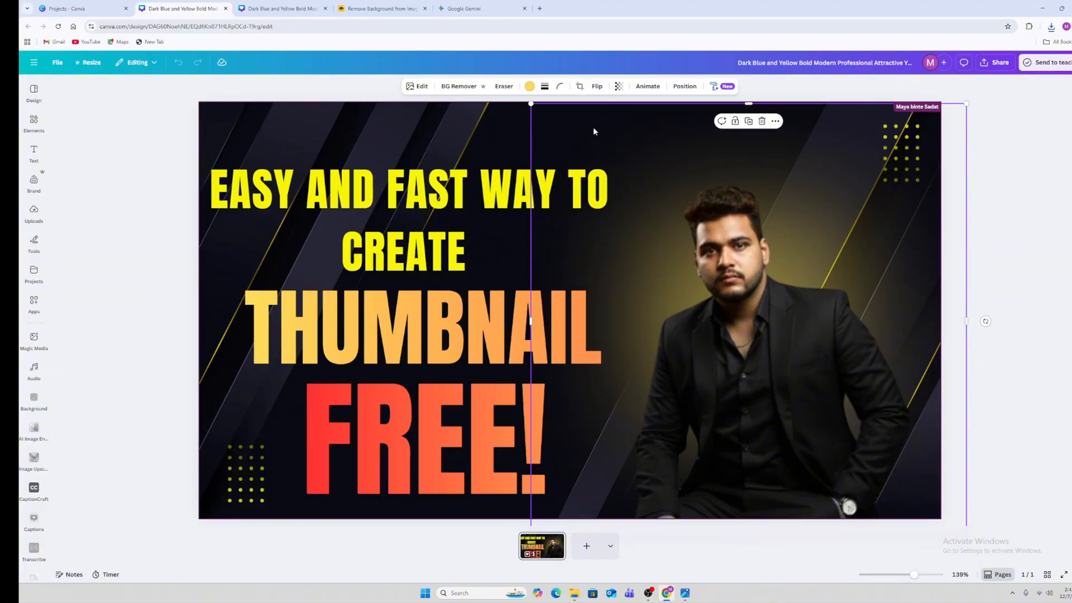
click(515, 123)
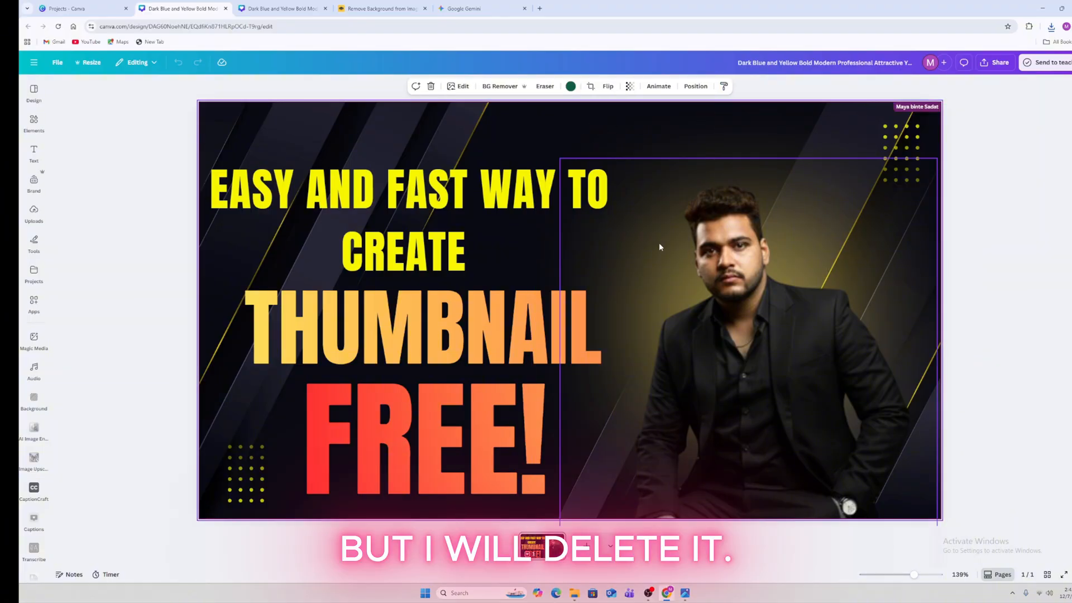
right_click(558, 113)
key(Escape)
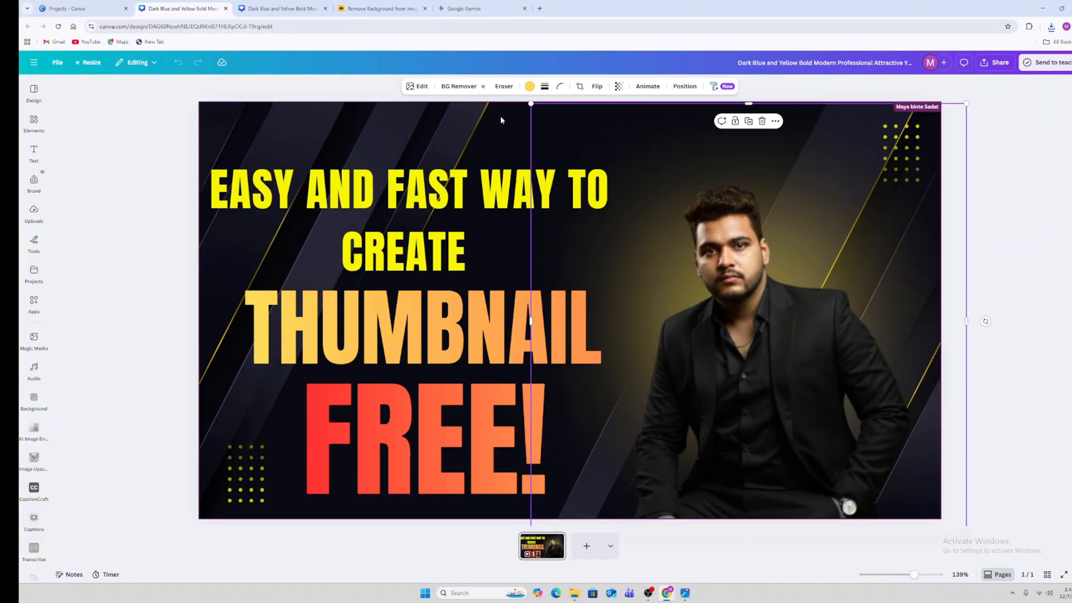
Delete the dark background image, the man's photo, the top-right dot pattern and the EASY AND FAST text
right_click(501, 118)
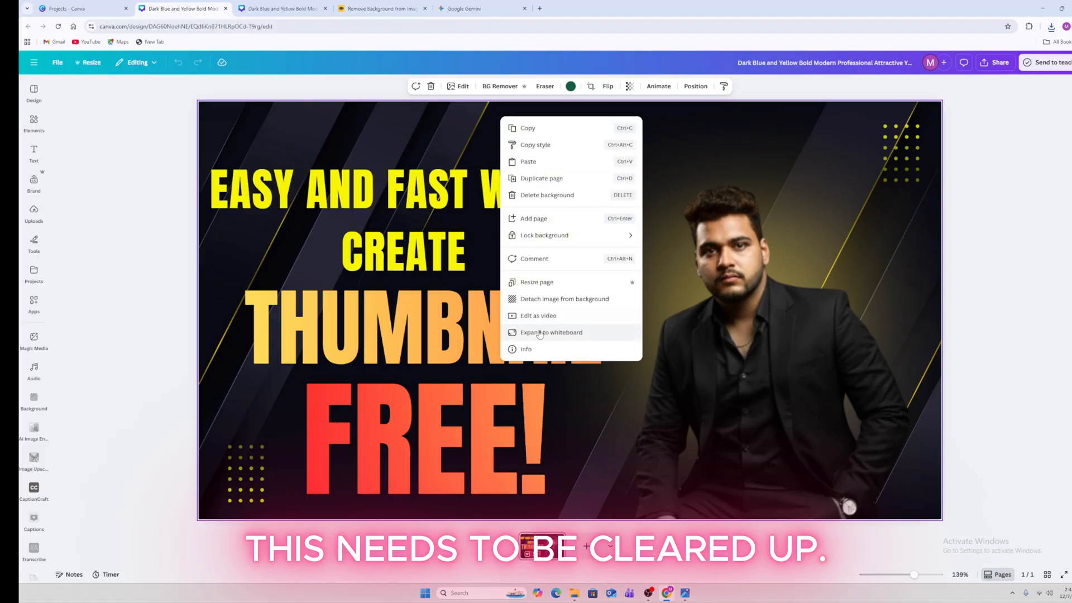
click(543, 198)
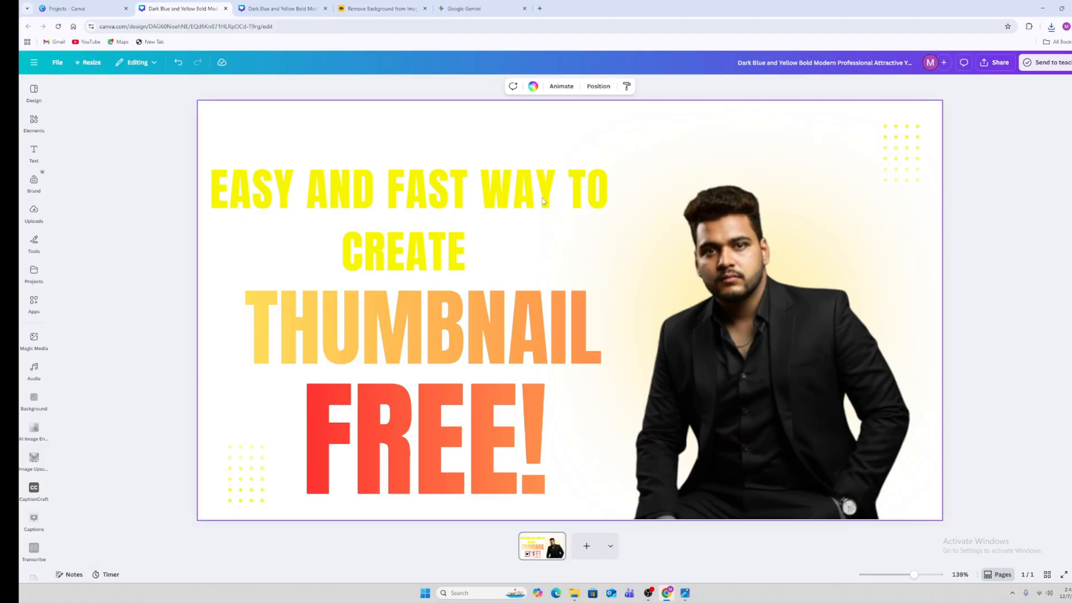
click(721, 254)
click(766, 146)
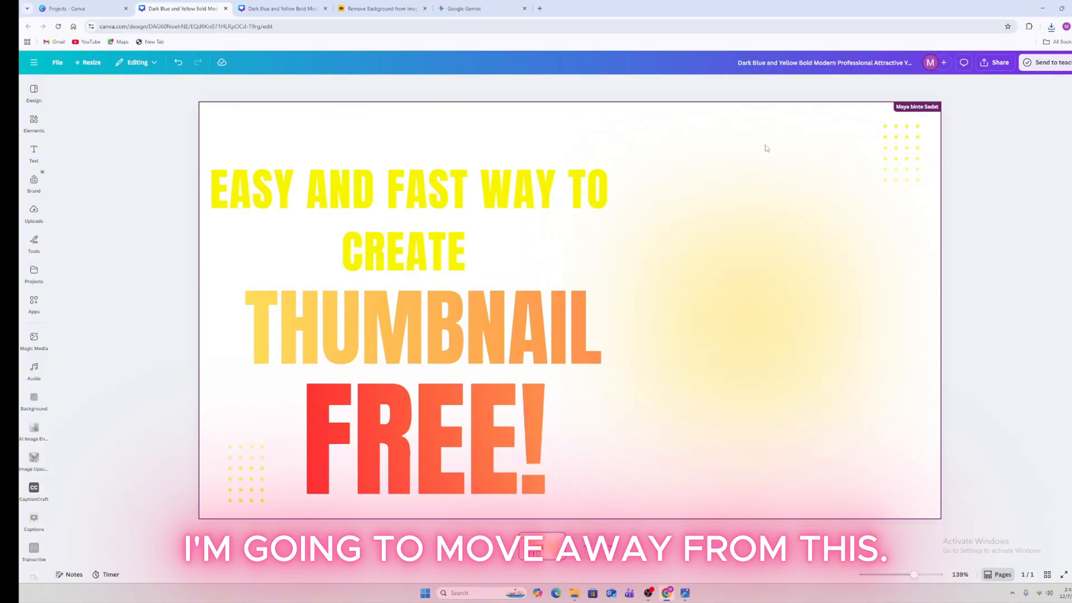
click(904, 152)
key(Delete)
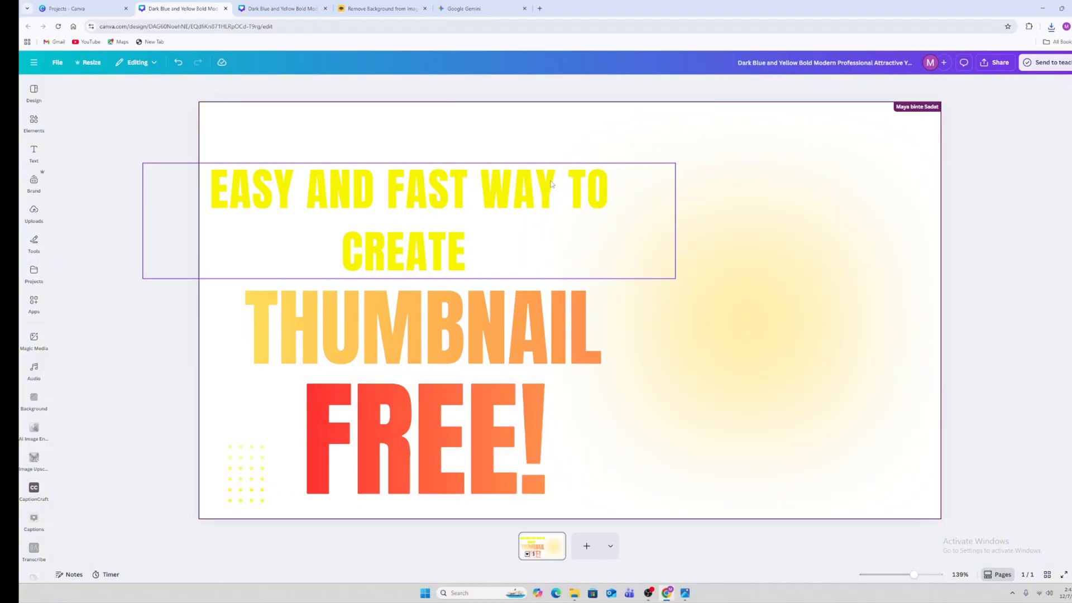
click(551, 184)
key(Delete)
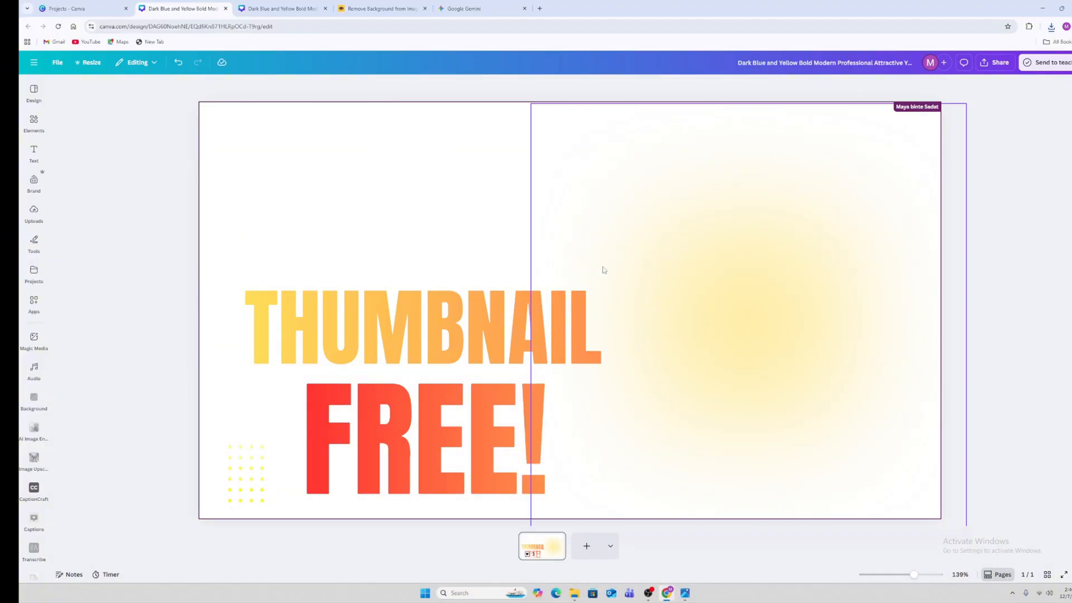
Delete the yellow gradient glow and the THUMBNAIL and FREE! texts
click(603, 271)
click(762, 120)
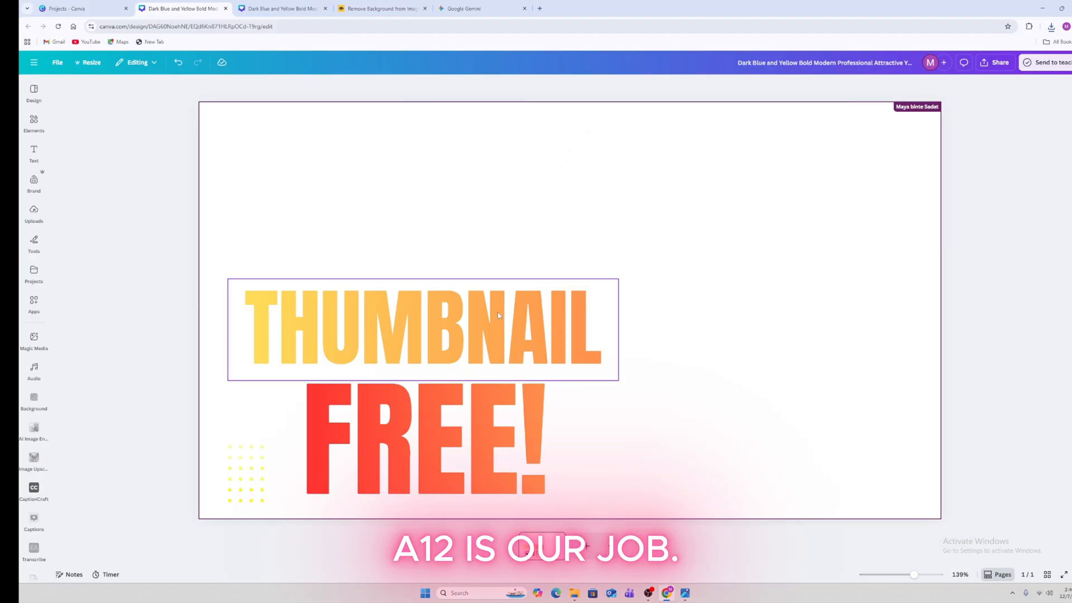
click(497, 315)
click(454, 261)
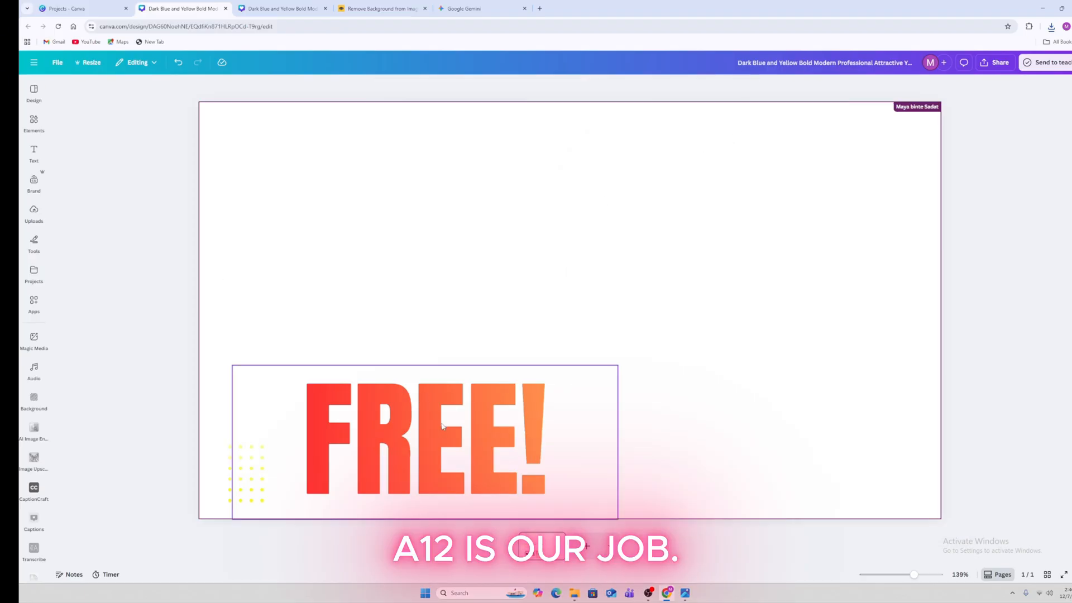
click(443, 427)
click(450, 347)
Remove the remaining yellow dot-grid element to leave the page blank
click(488, 211)
right_click(486, 212)
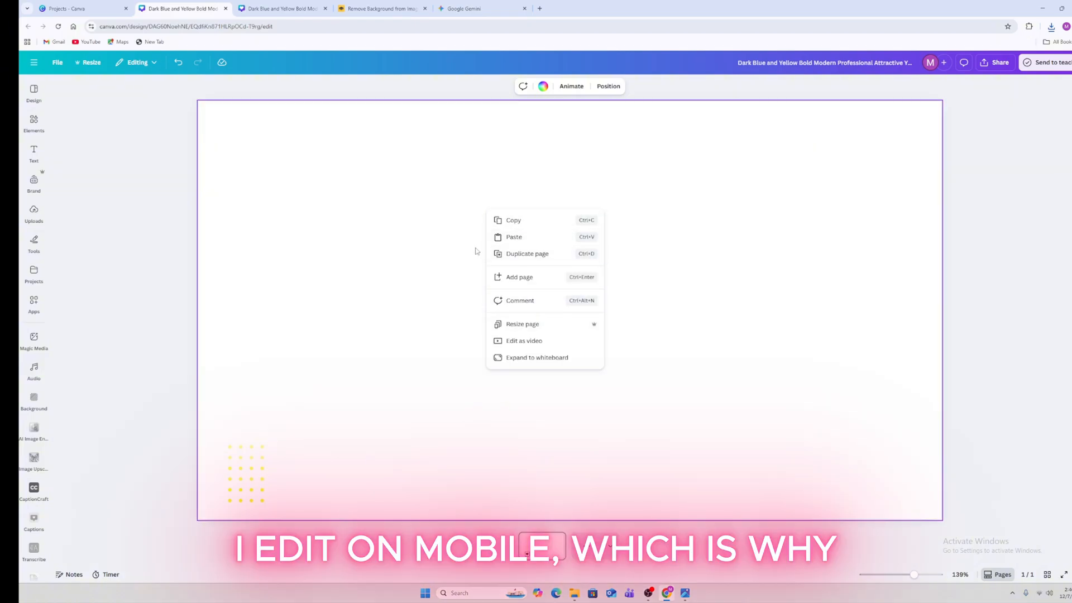
click(247, 471)
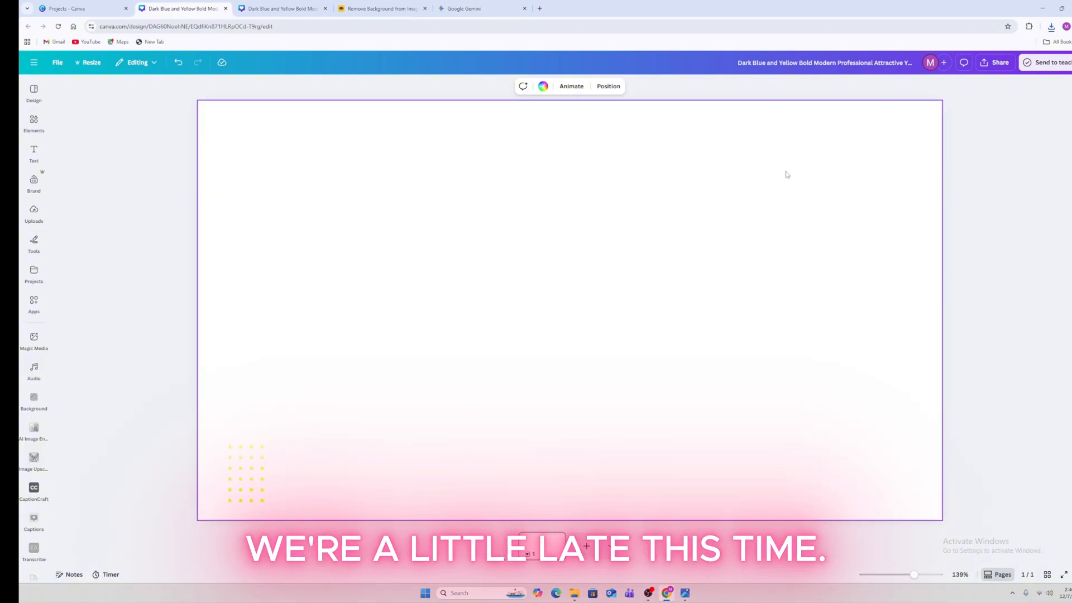
click(257, 475)
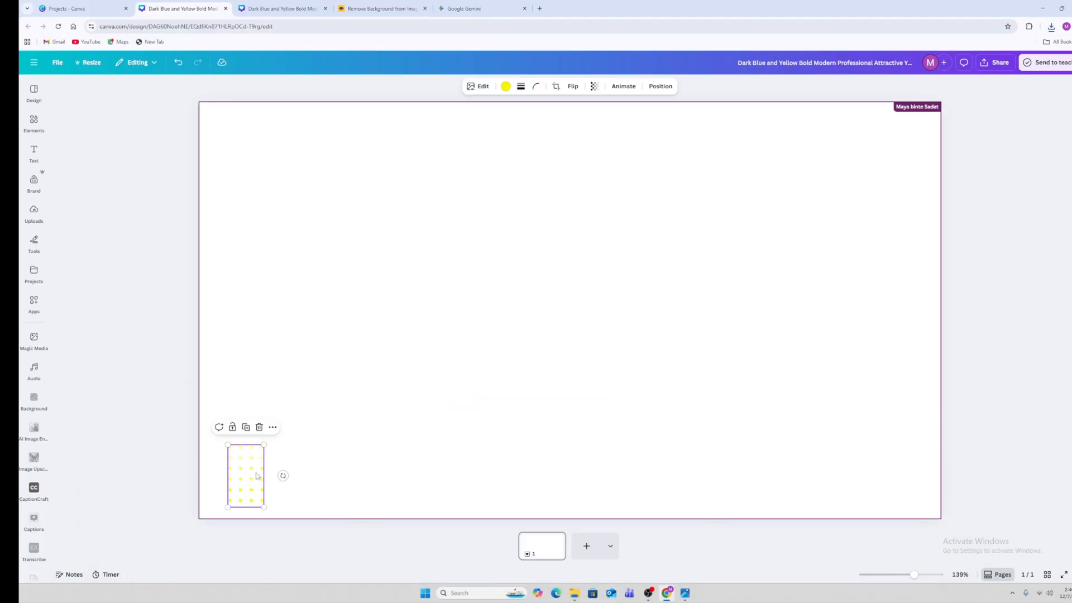
click(273, 428)
click(320, 254)
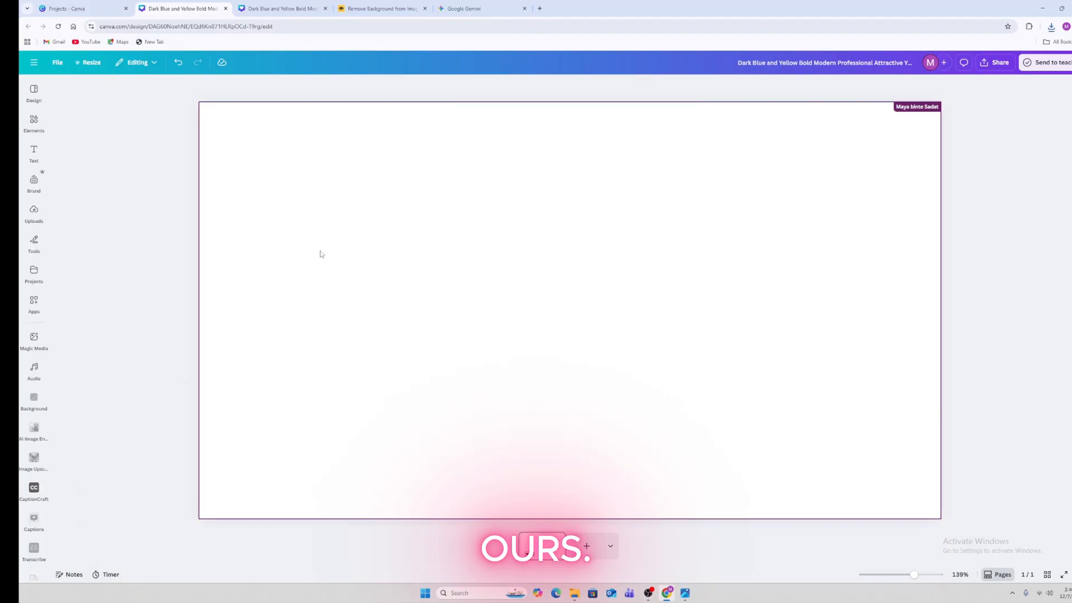
Arrange the Downloads folder window beside the Canva design
click(1062, 8)
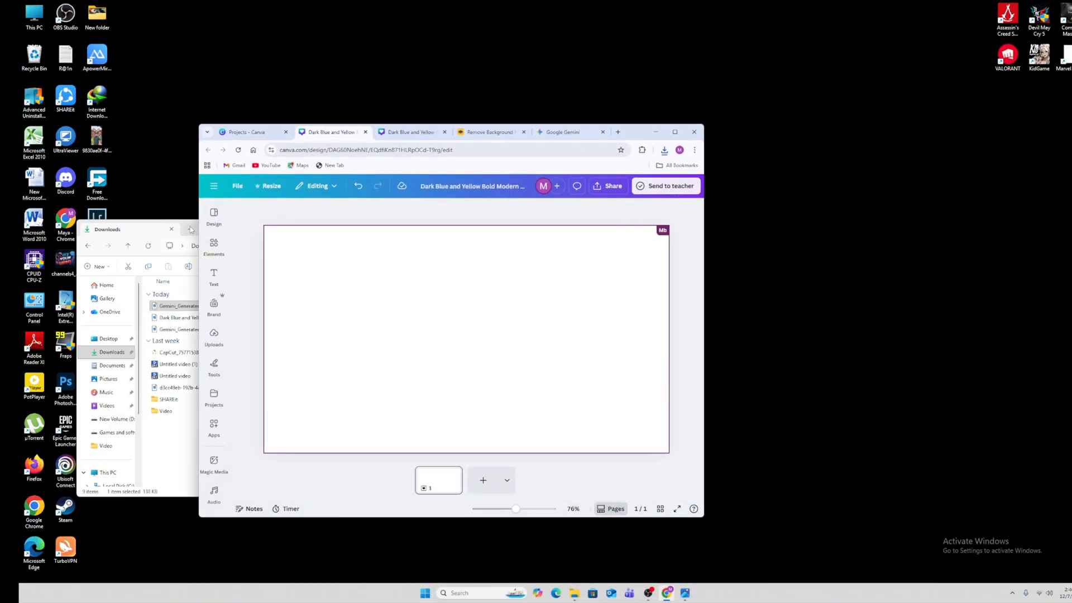
click(166, 430)
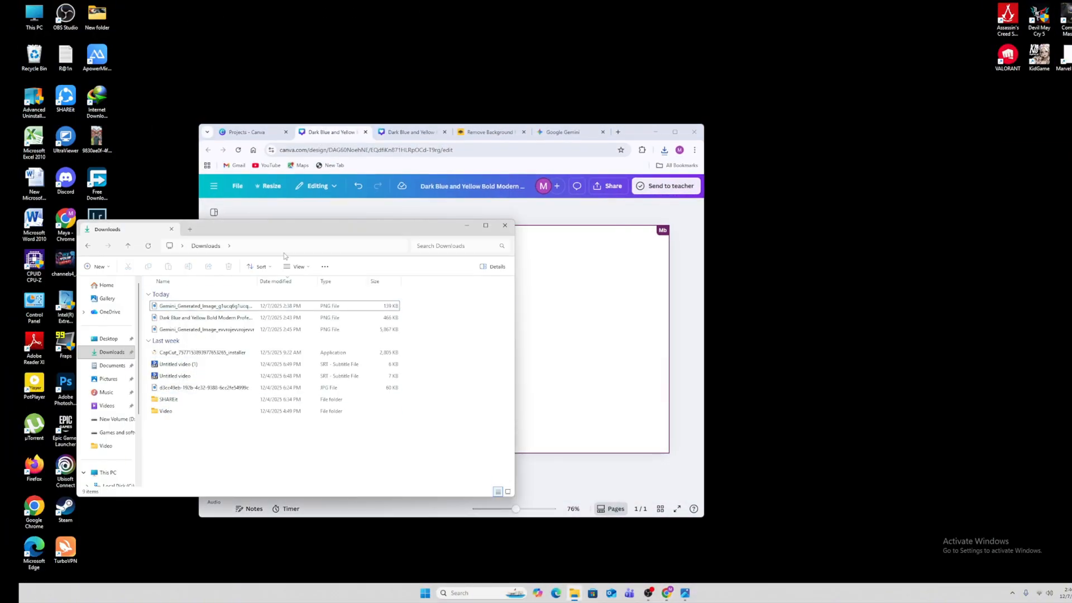
drag(286, 228, 855, 181)
drag(770, 257, 804, 266)
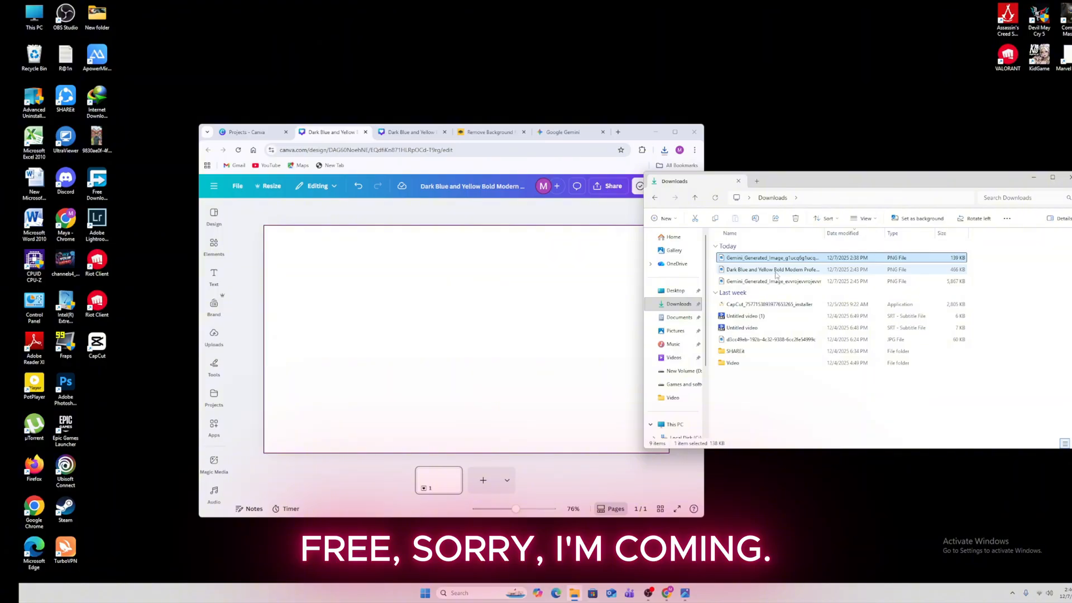
Drag the Gemini-generated thumbnail onto the page and set it as the background
click(780, 282)
double_click(780, 282)
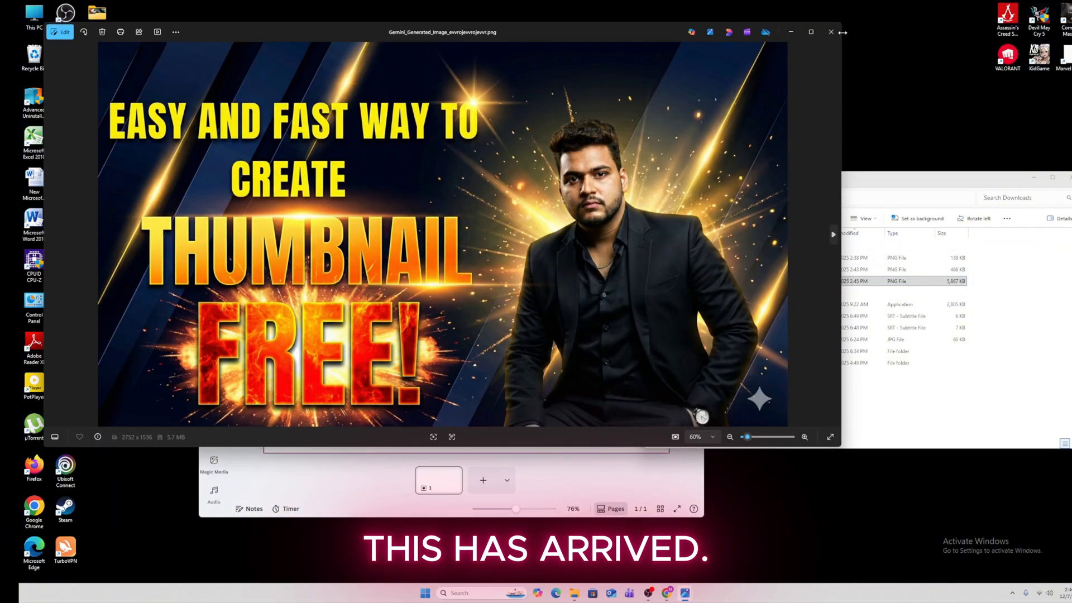
click(831, 32)
drag(759, 282, 474, 317)
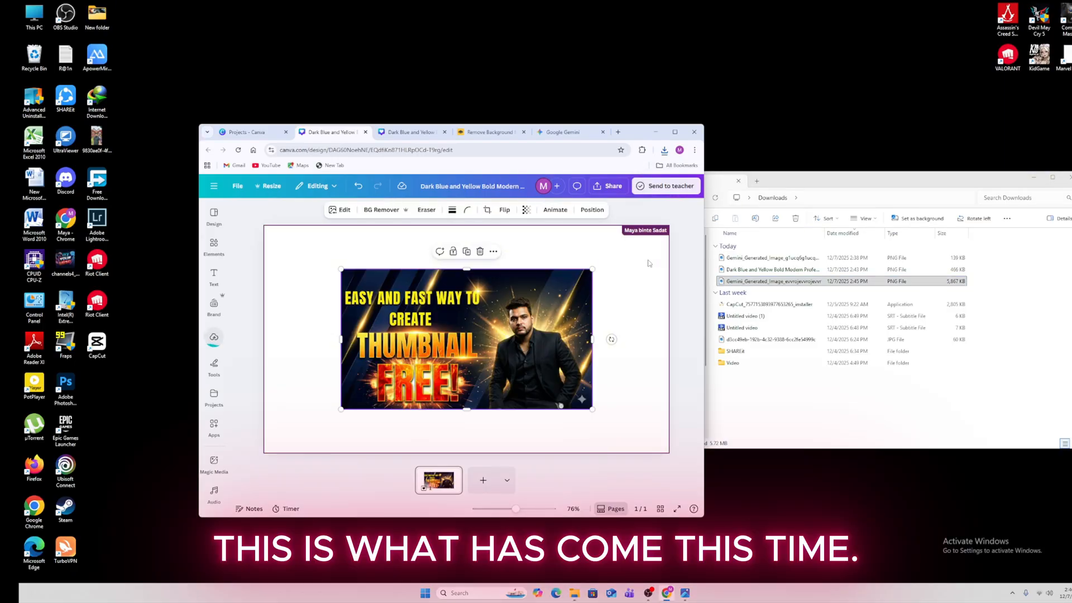
right_click(511, 329)
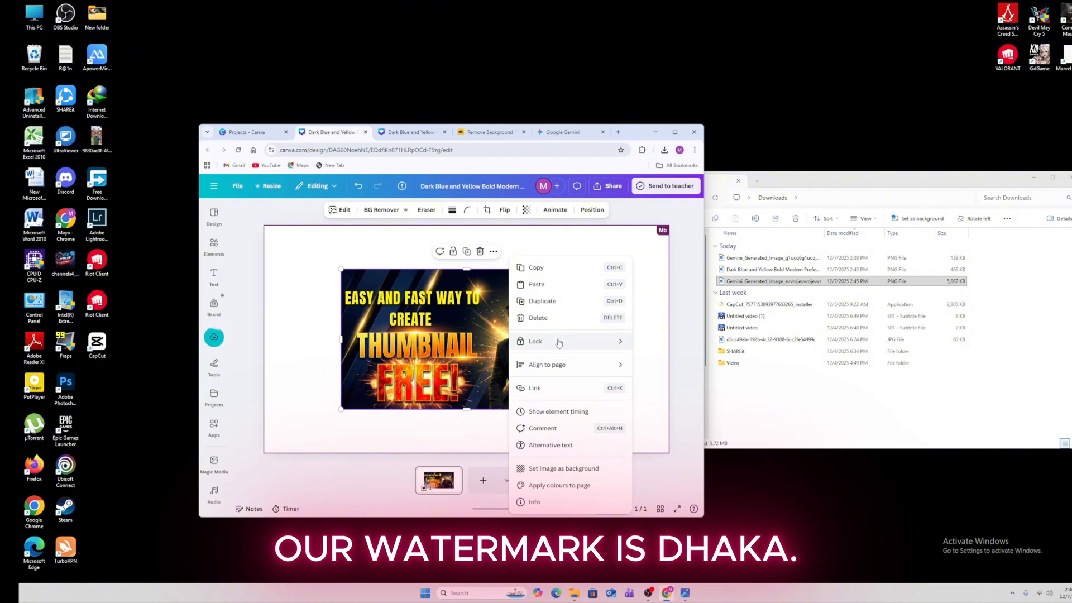
click(577, 468)
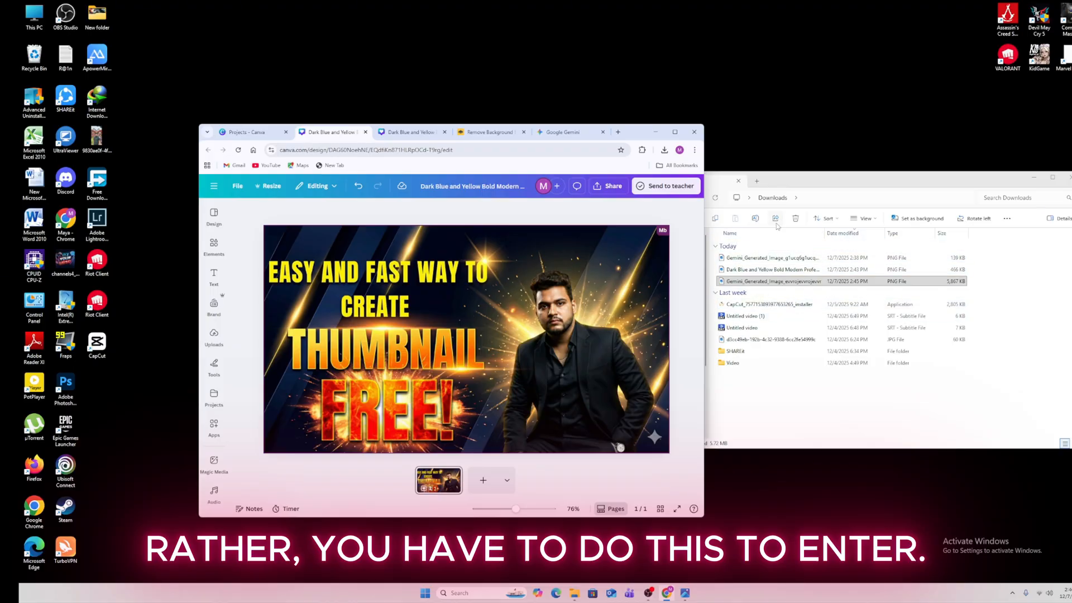
Browse to the Downloads > SHAREit > SM-S9288 > photo folder
double_click(769, 339)
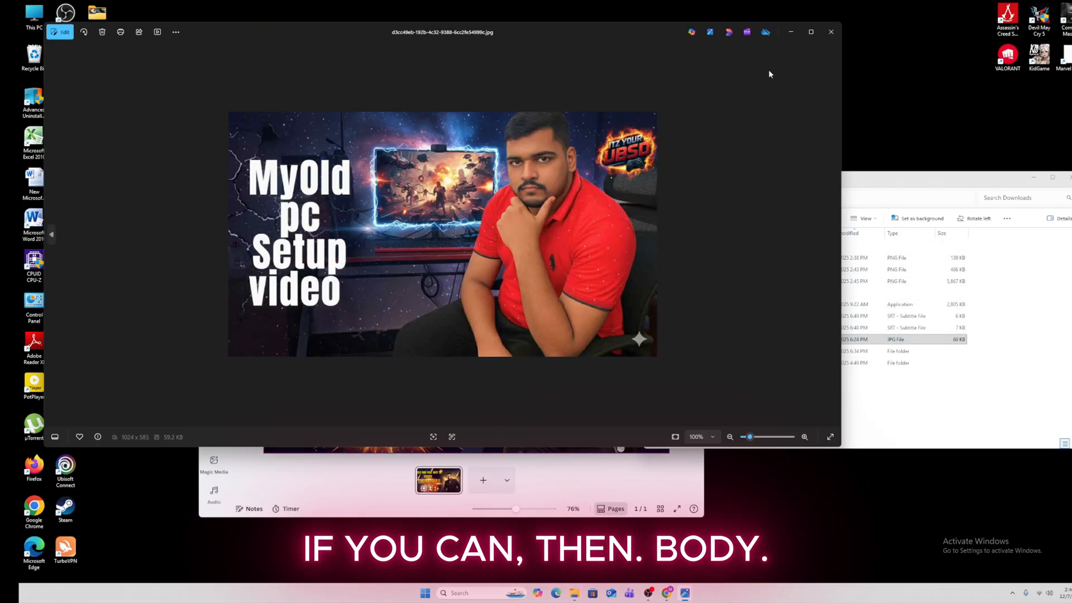
click(830, 32)
click(664, 200)
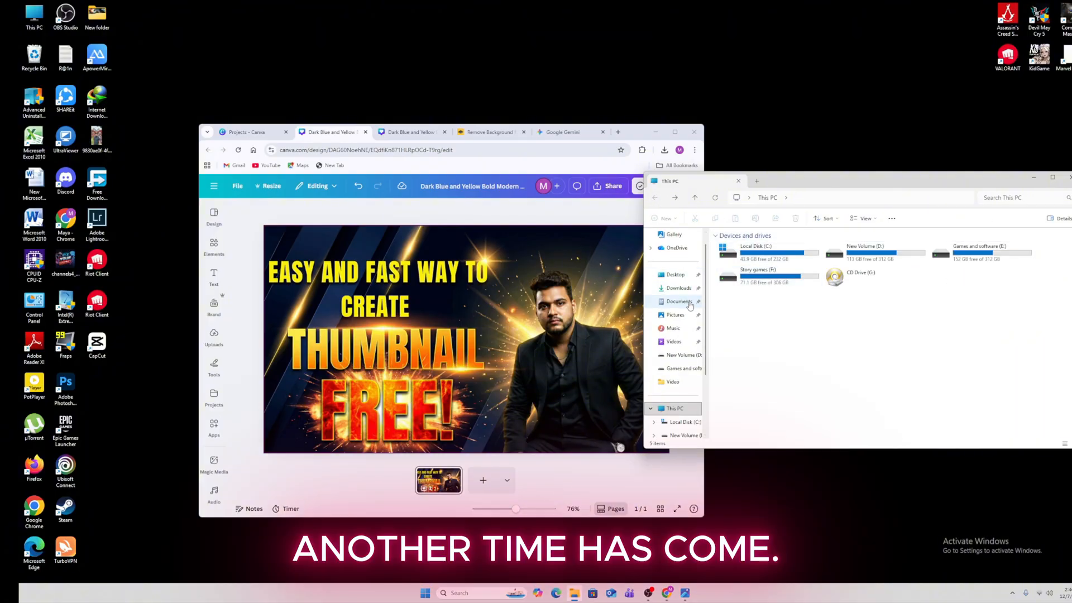
double_click(863, 254)
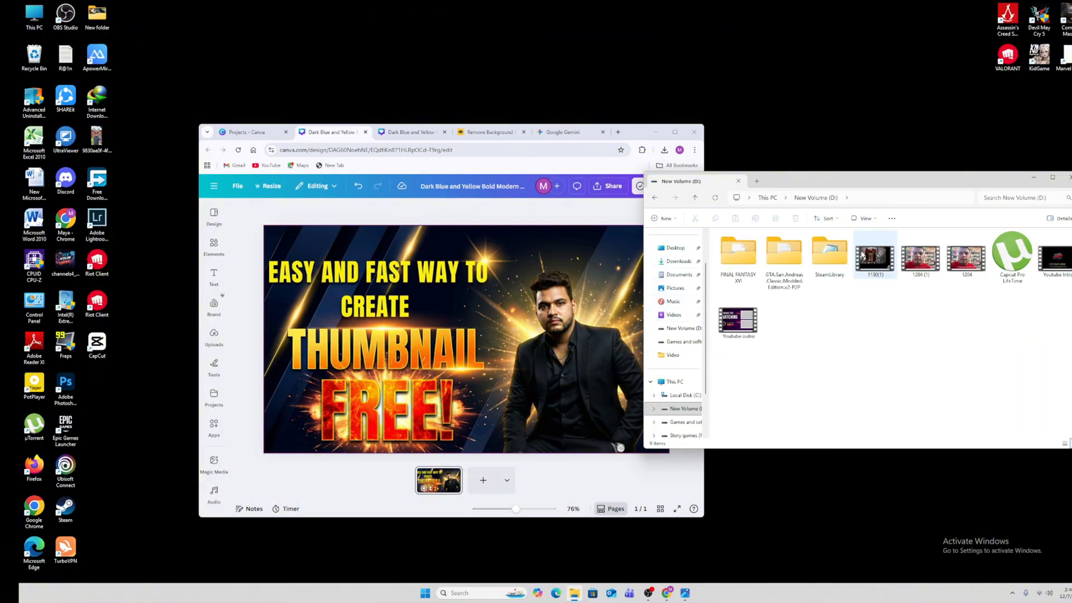
click(654, 198)
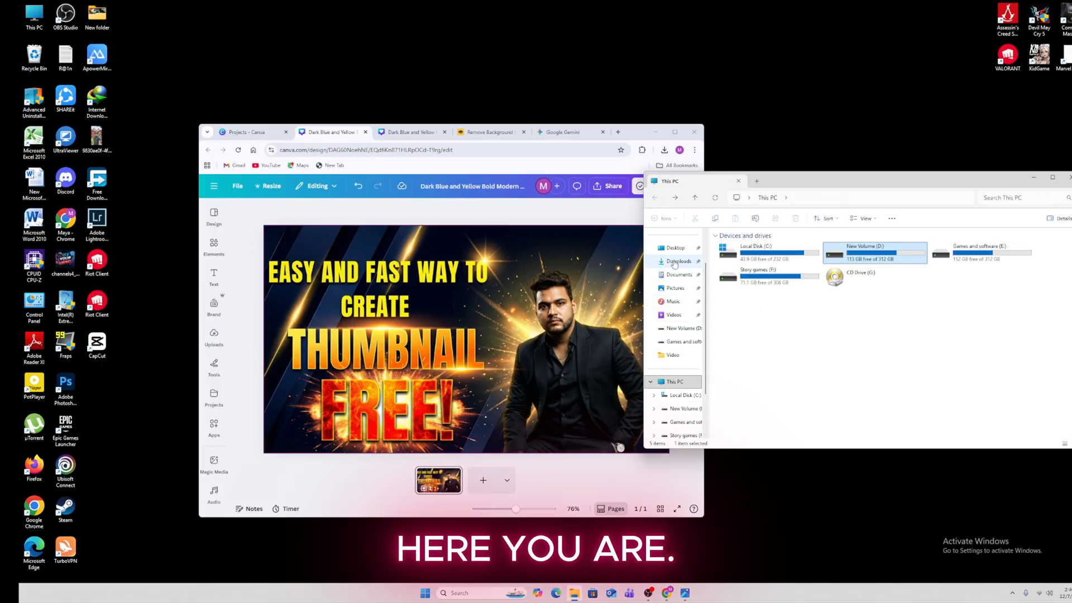
click(678, 262)
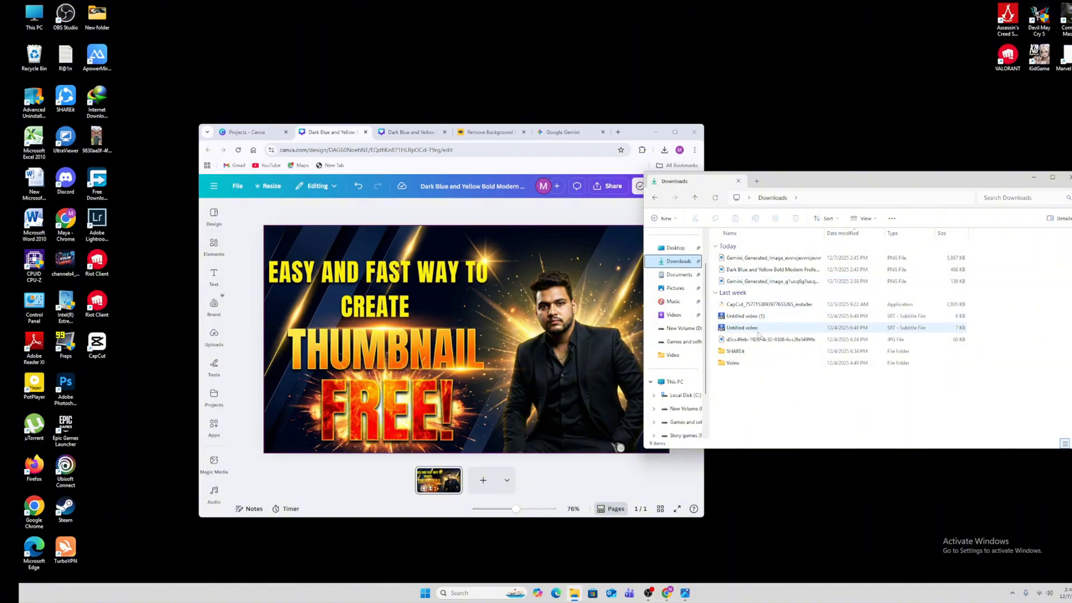
double_click(771, 350)
click(767, 263)
double_click(767, 261)
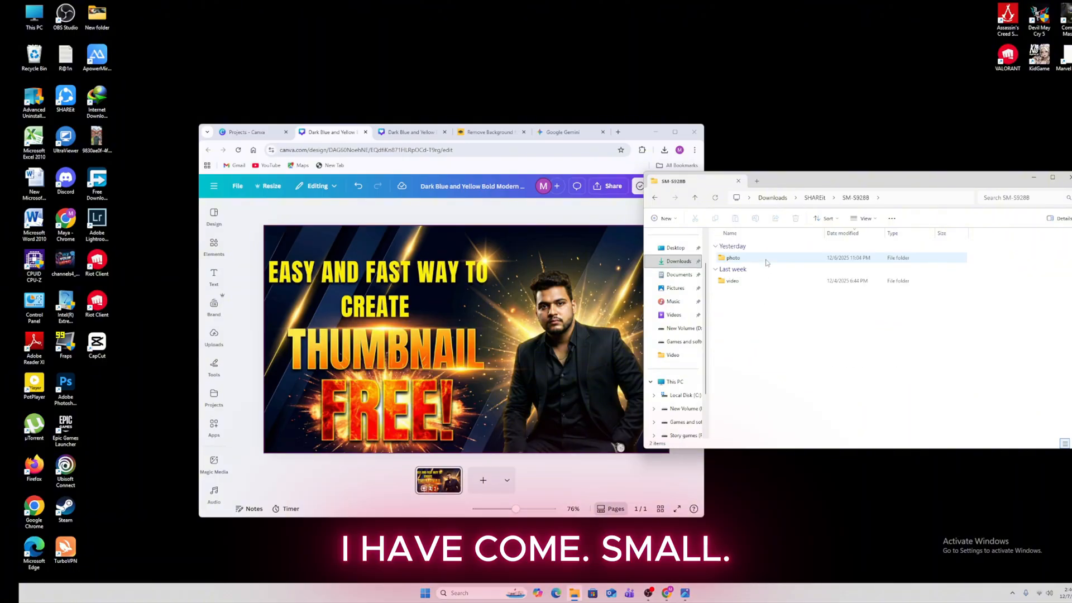
double_click(766, 262)
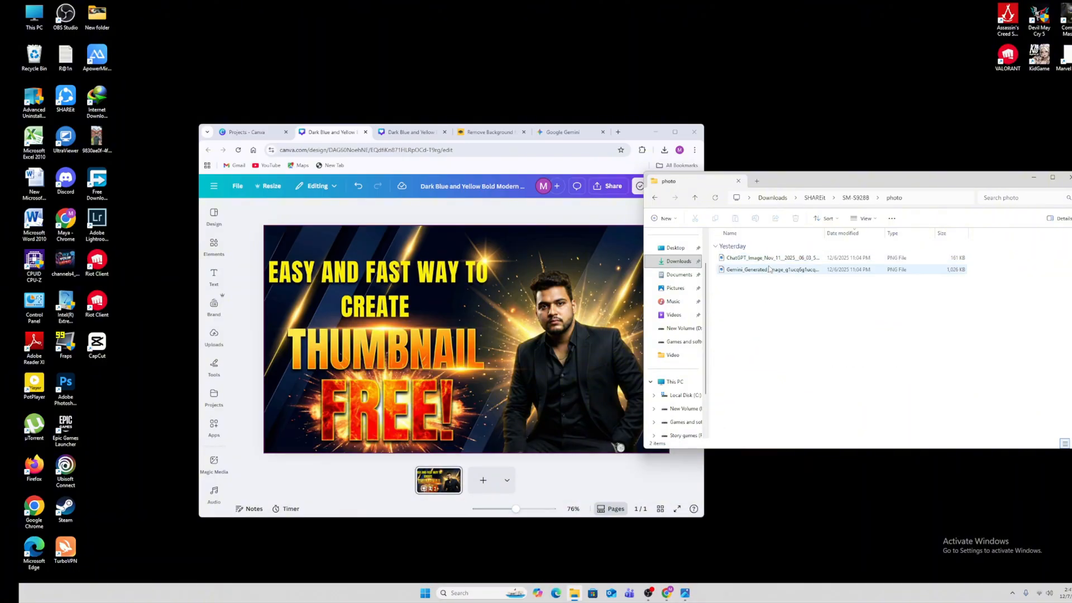
Drag the ChatGPT channel logo image onto the thumbnail and shrink it into the bottom-right corner
click(768, 258)
drag(768, 258, 558, 290)
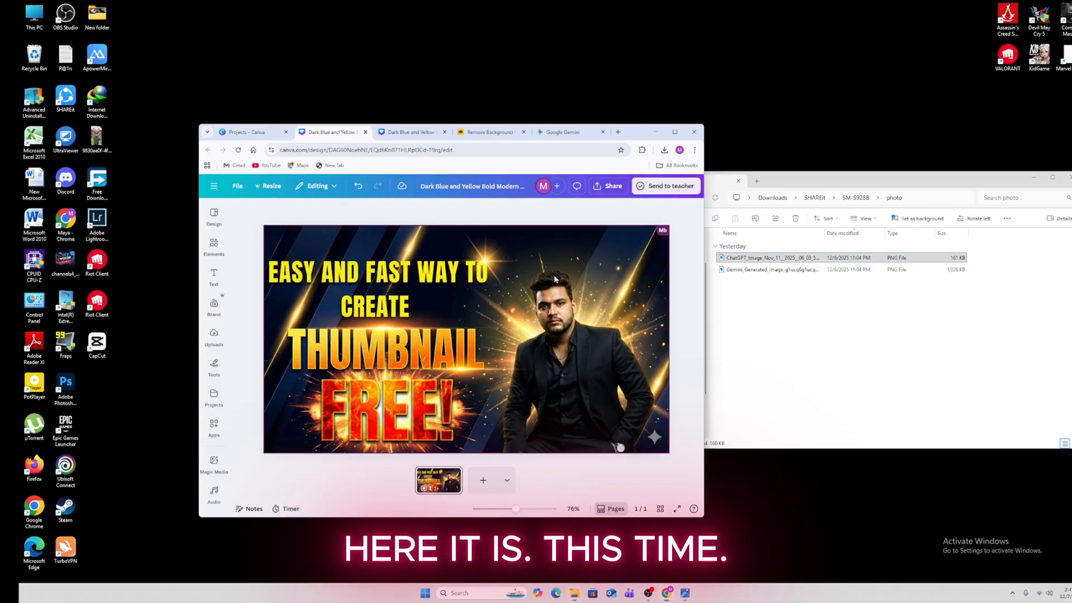
drag(499, 335, 532, 342)
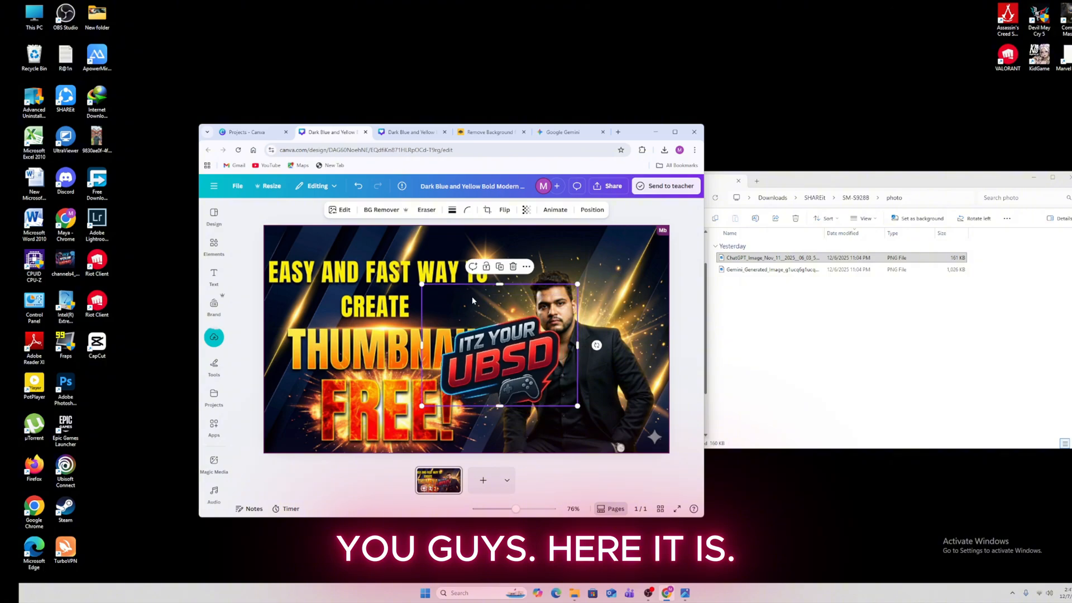
drag(422, 285, 643, 428)
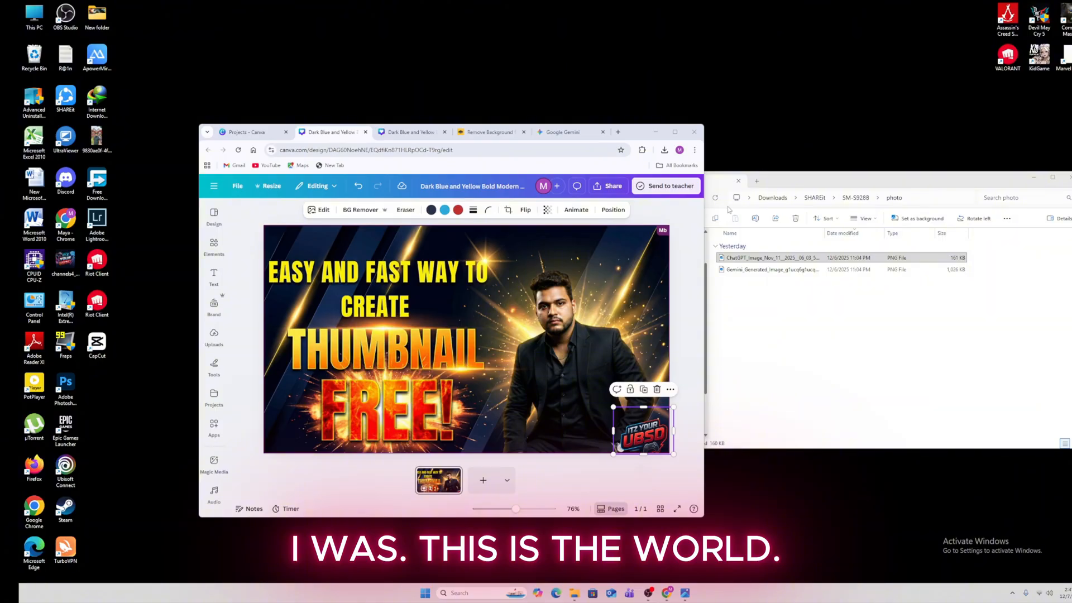
click(694, 263)
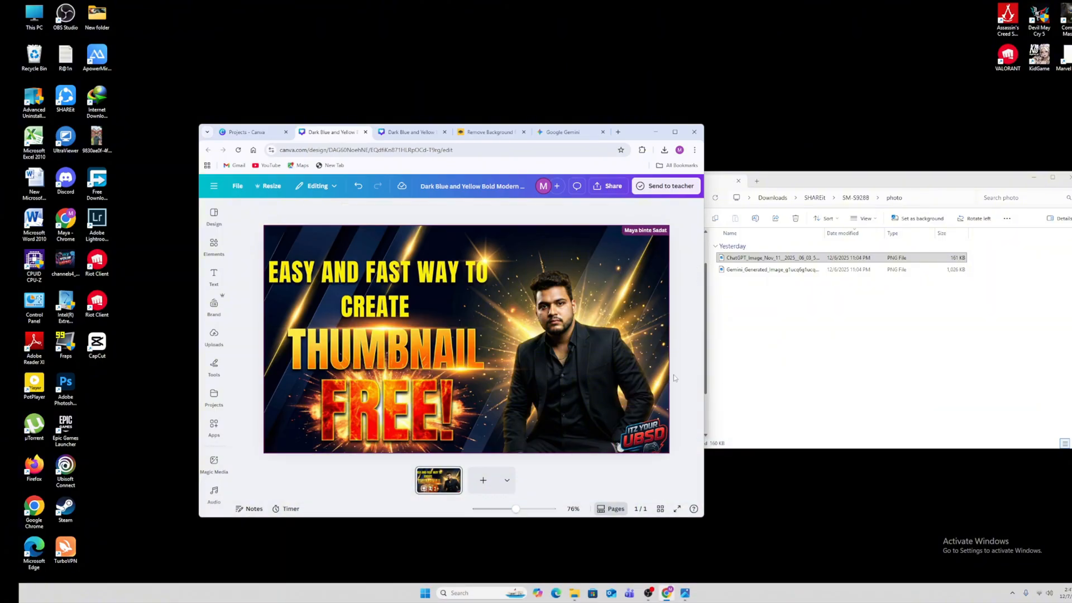
Nudge the ITZ YOUR UBSD logo slightly up-left in the bottom-right corner
click(655, 441)
drag(656, 441, 652, 440)
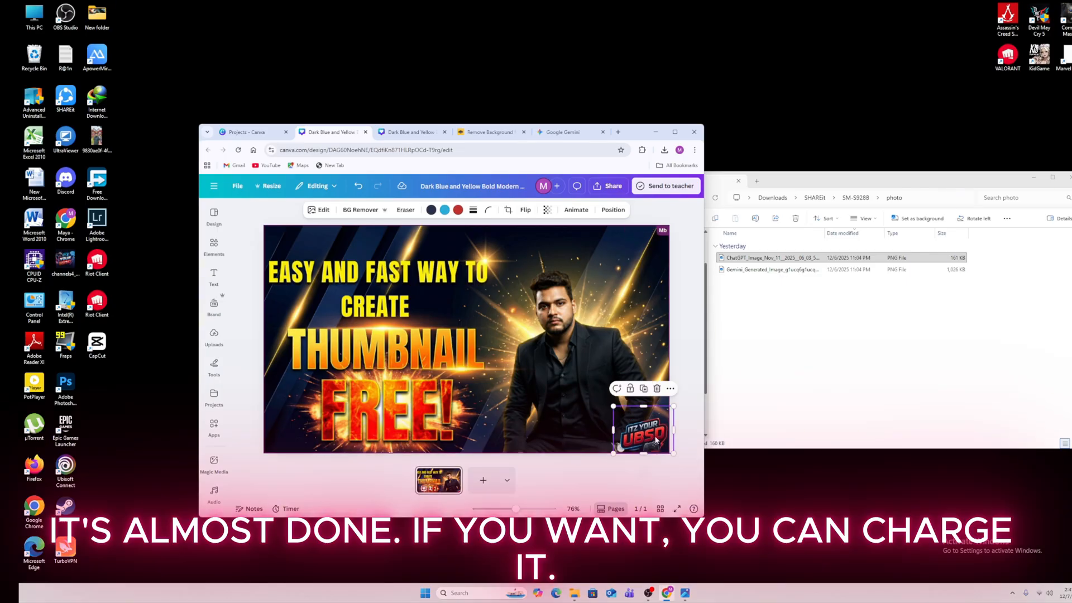
click(697, 354)
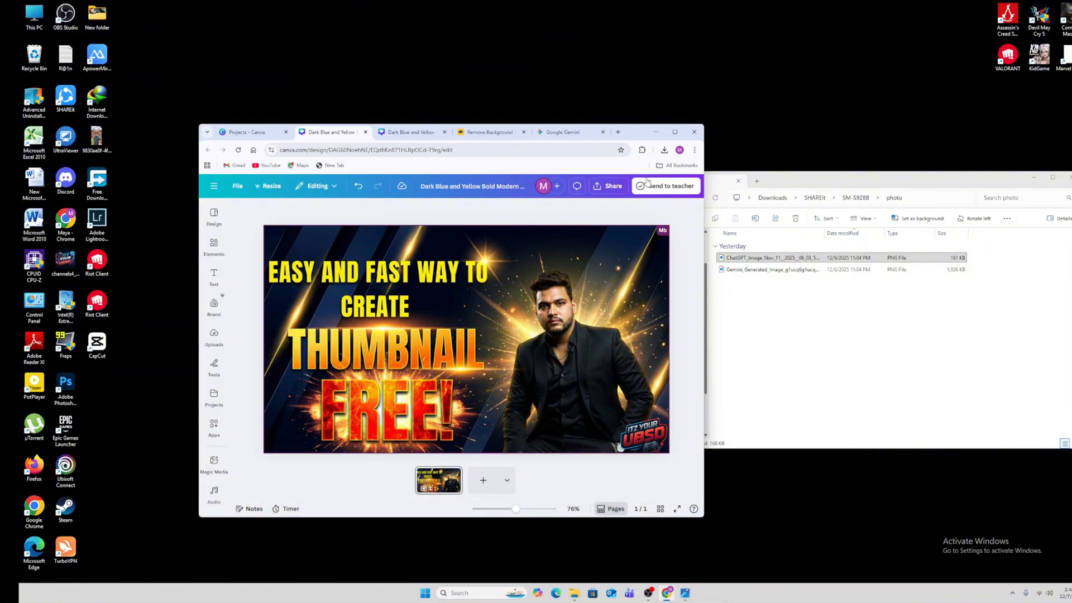
Download the finished thumbnail as a 1280 × 720 PNG via Share > Download
click(610, 186)
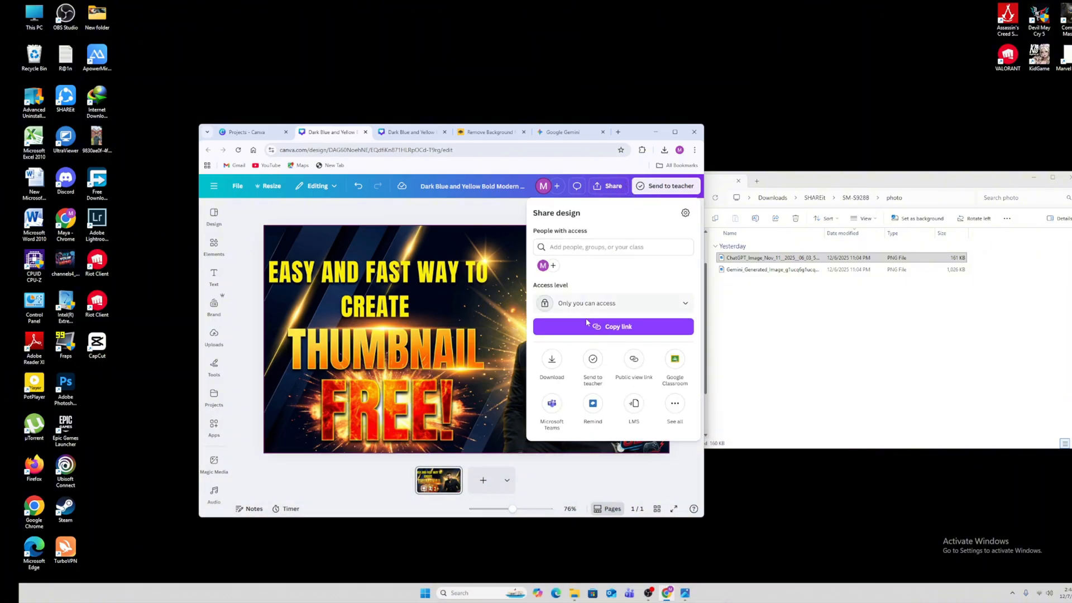
click(552, 361)
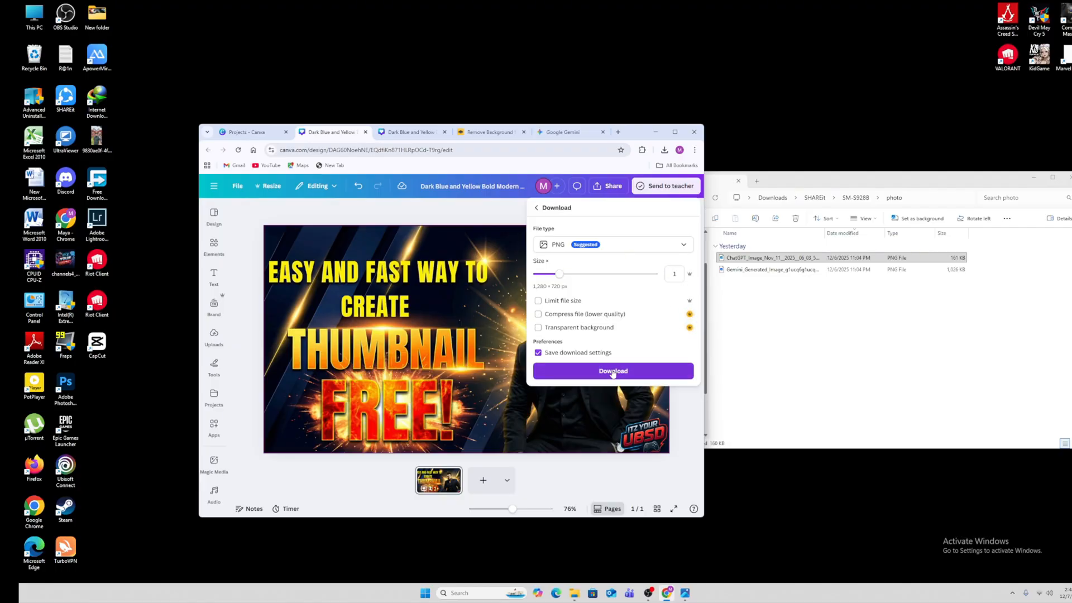
click(613, 371)
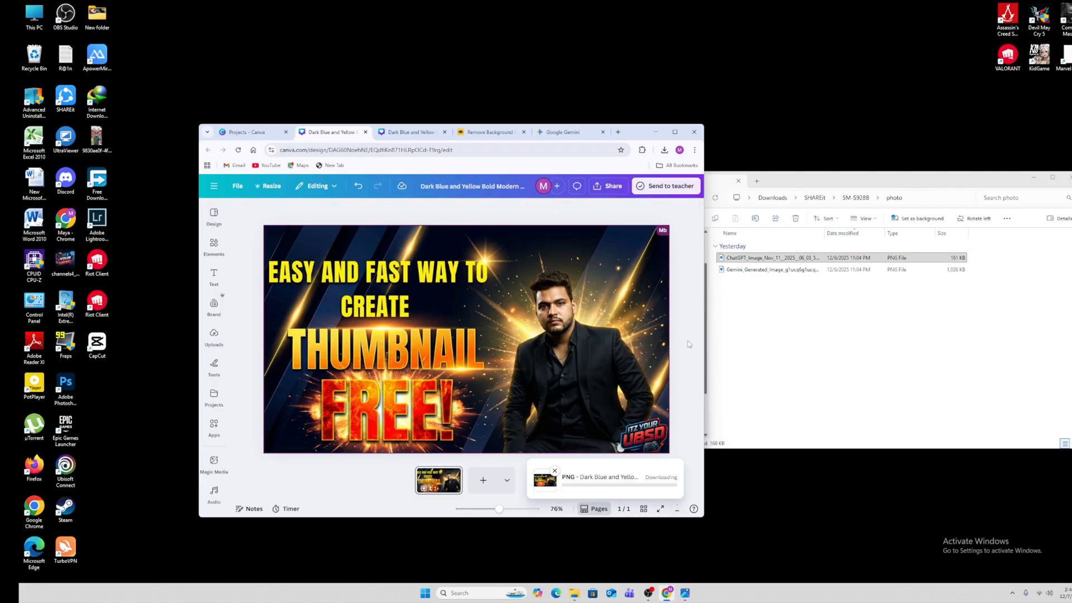
click(647, 593)
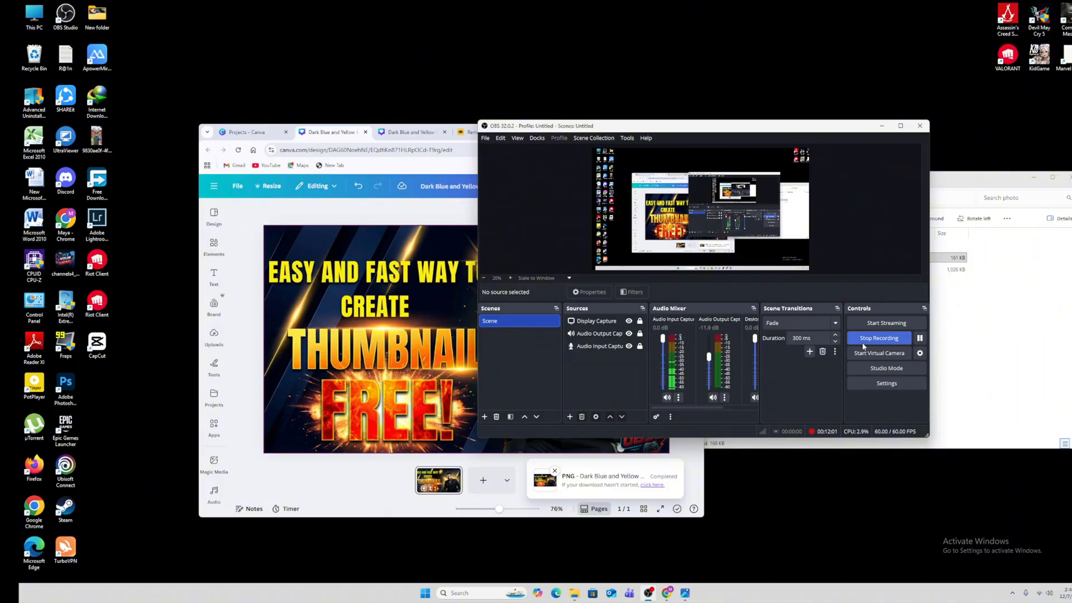
click(880, 338)
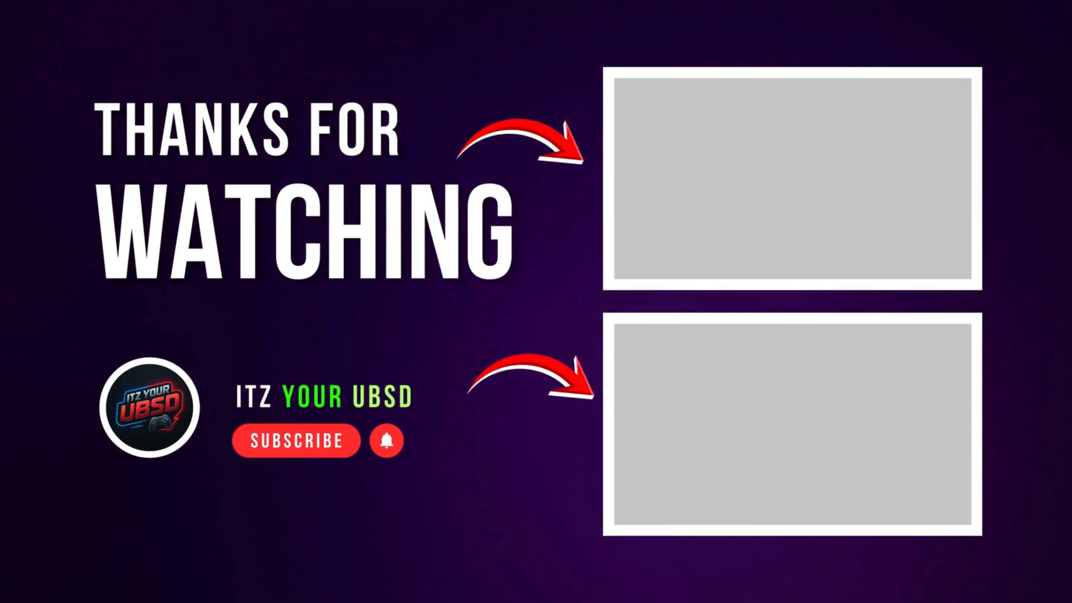